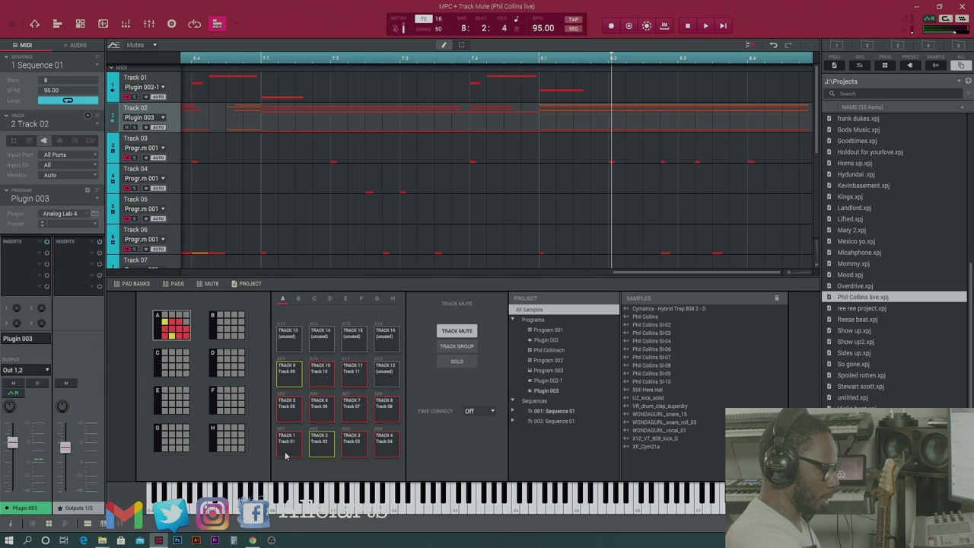
# - Play back Sequence 01 in the track mute view, and switch to Main mode
pyautogui.press('space')
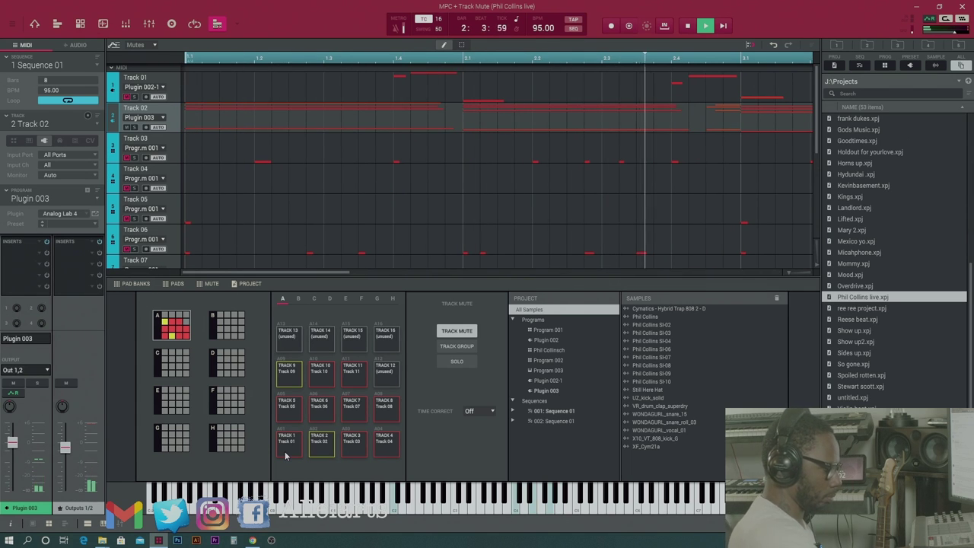
pyautogui.hotkey('ctrl', 'm')
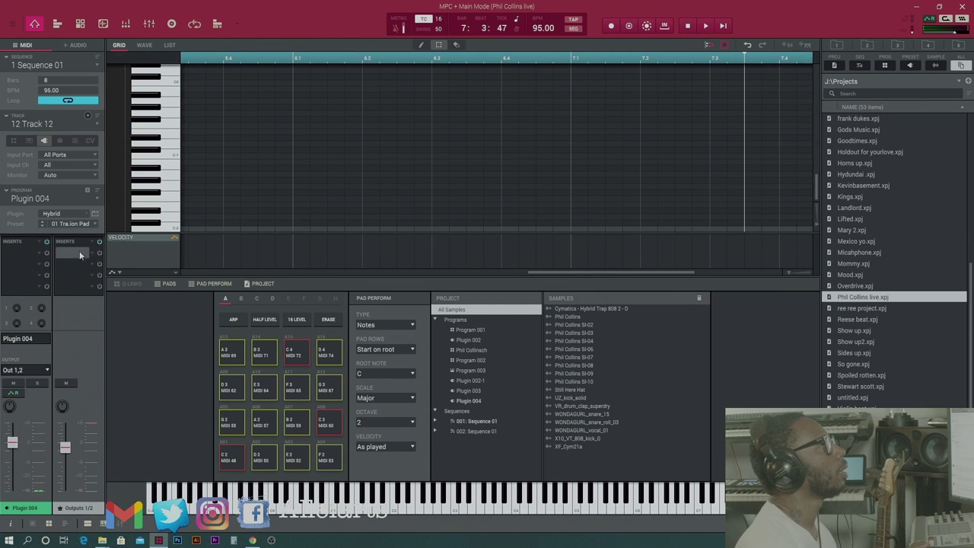
# - Load the Arcade VST as the instrument for Plugin 004 on Track 12, in place of Hybrid
pyautogui.click(81, 218)
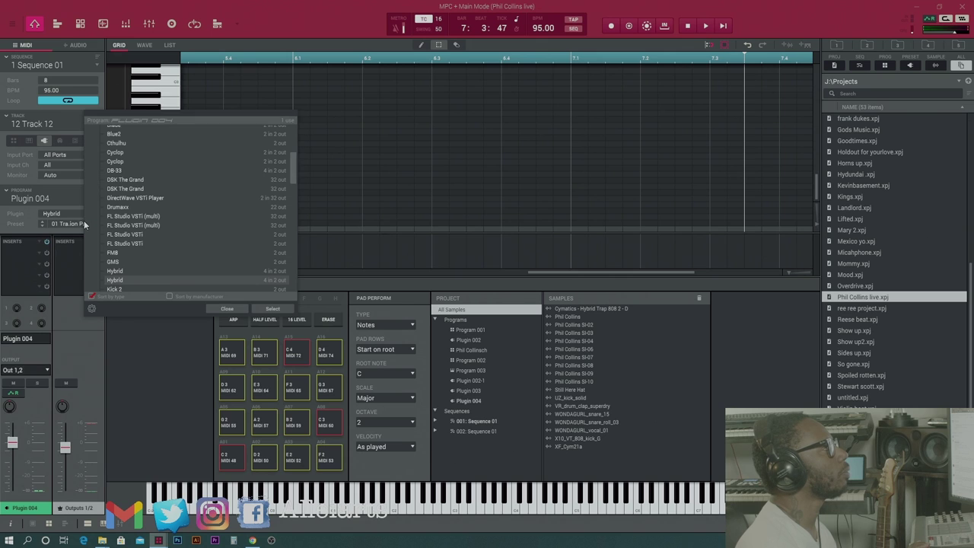
pyautogui.scroll(-3, 134, 203)
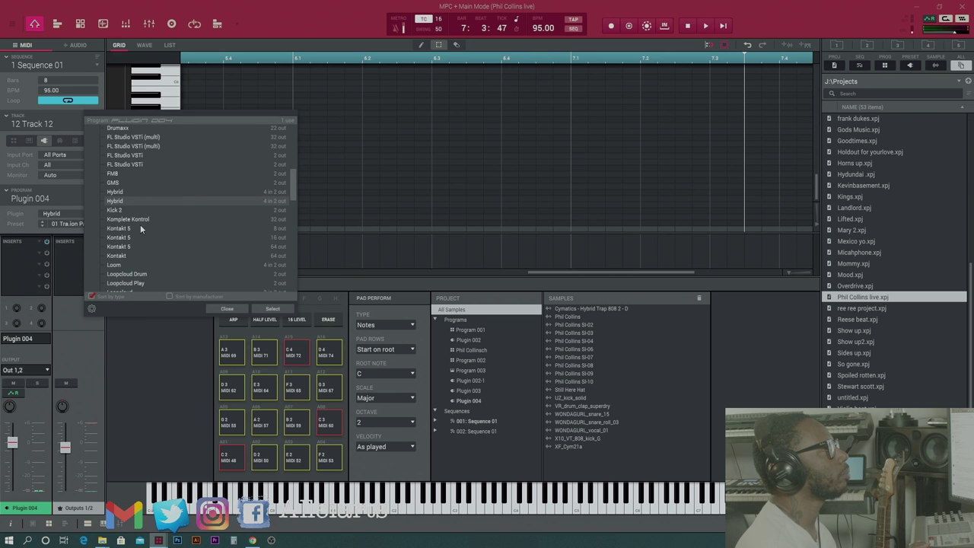
pyautogui.scroll(6, 142, 227)
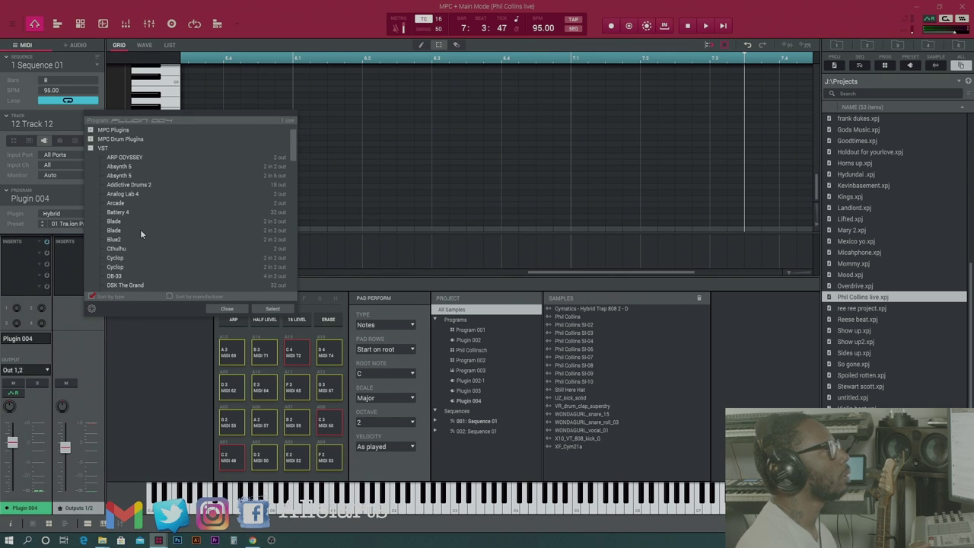
pyautogui.click(118, 202)
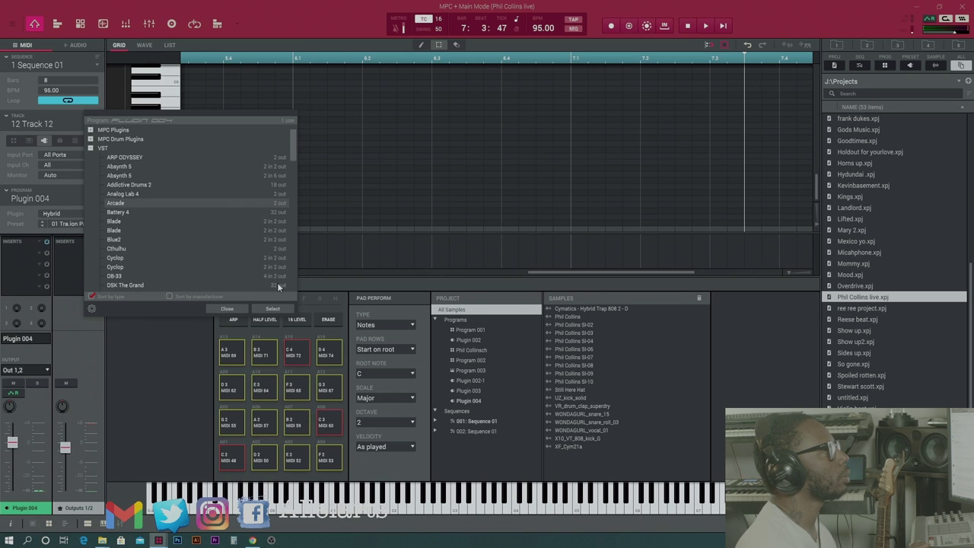
pyautogui.click(272, 309)
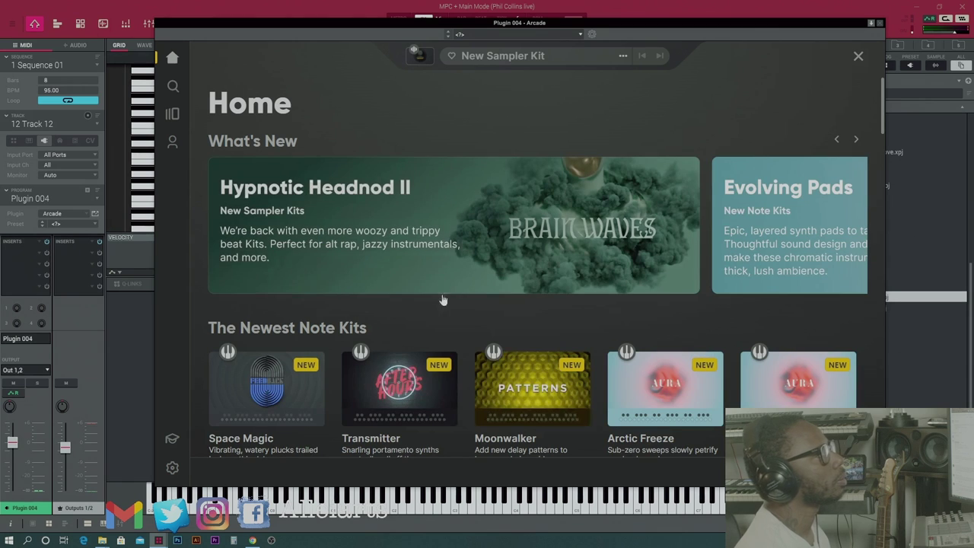
# - Download the Space Magic note kit in Arcade, load it for playing, and close the plugin window
pyautogui.moveTo(406, 415)
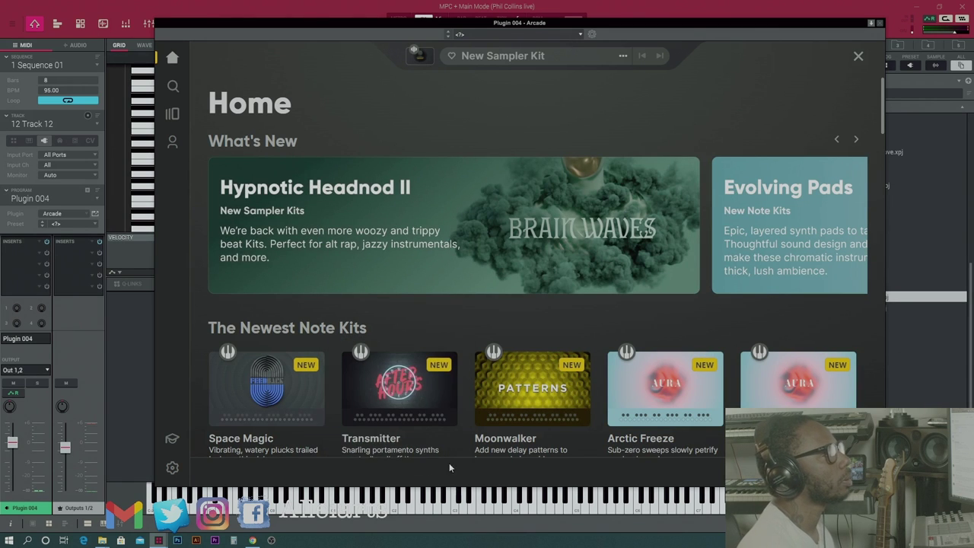
pyautogui.moveTo(296, 434)
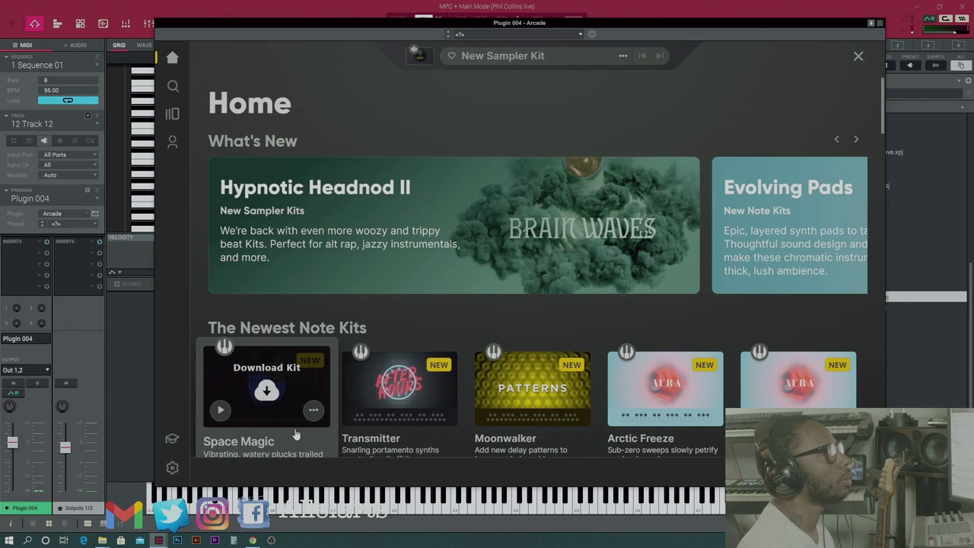
pyautogui.click(267, 391)
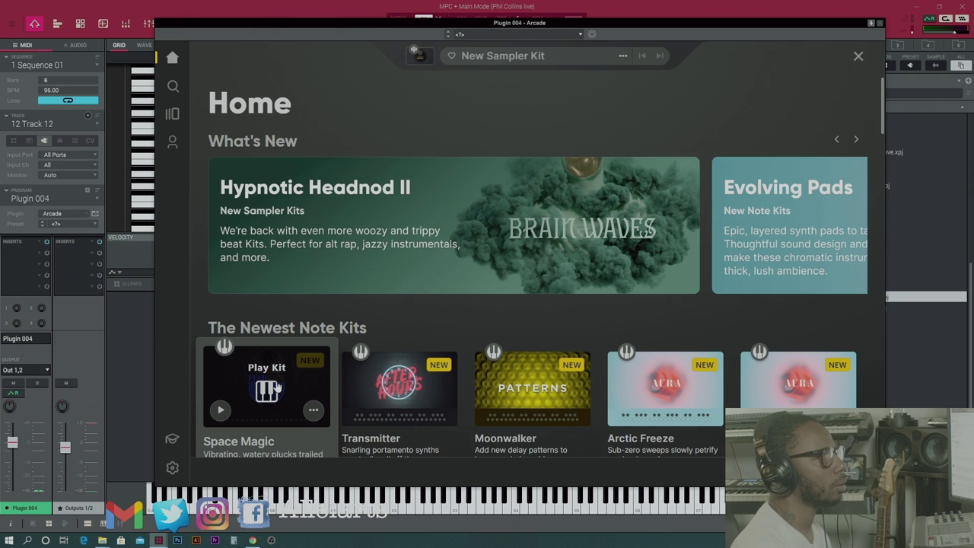
pyautogui.click(267, 391)
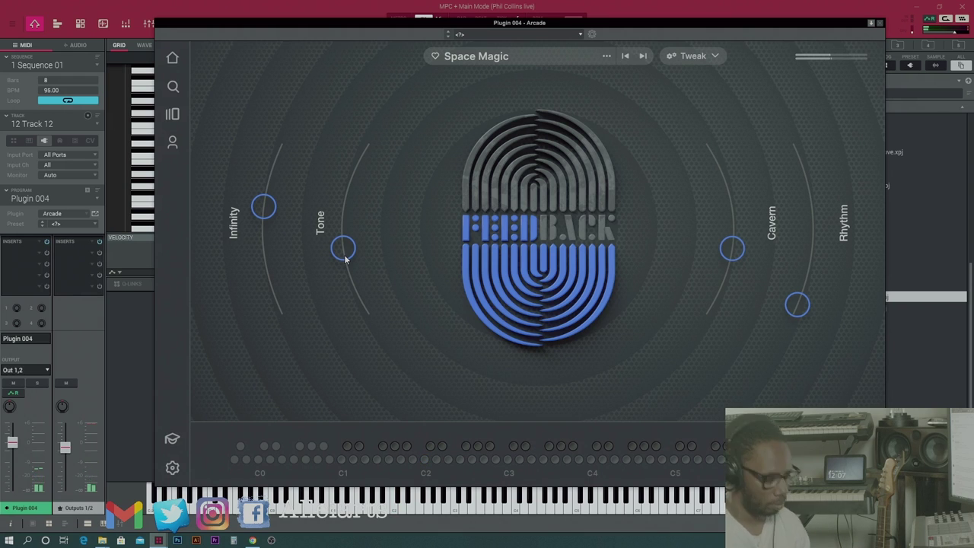
pyautogui.click(878, 23)
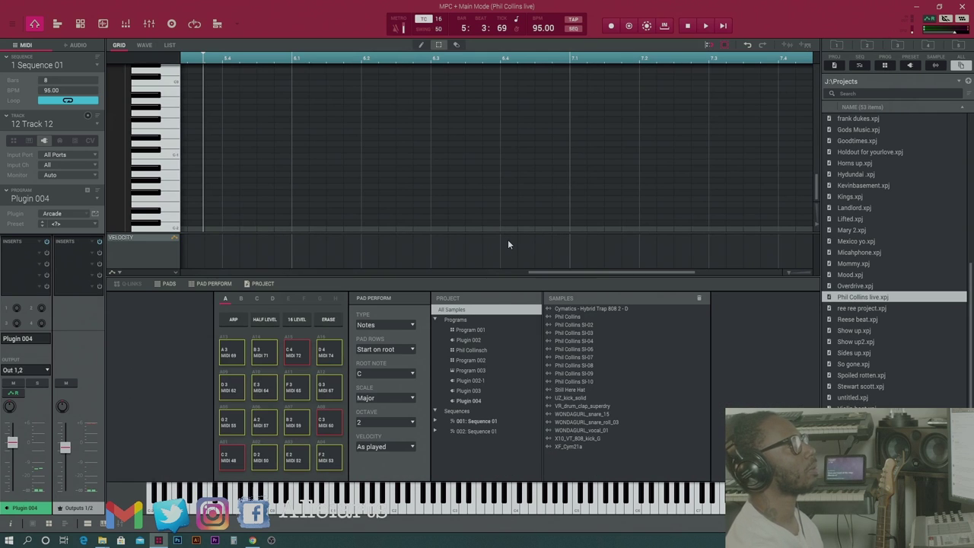
# - Try recording a Space Magic part on Track 12 in several passes over the looping eight-bar sequence
pyautogui.scroll(2, 518, 160)
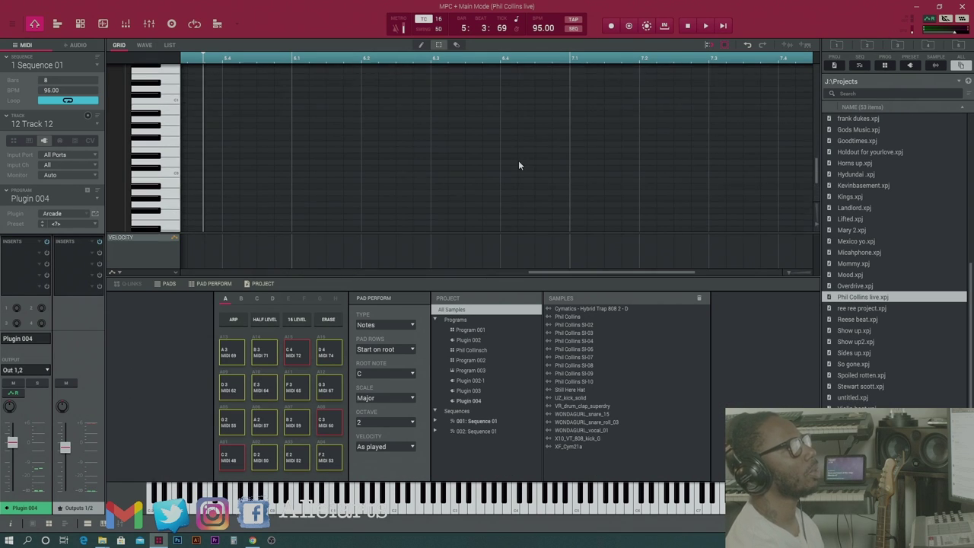
pyautogui.scroll(-2, 519, 165)
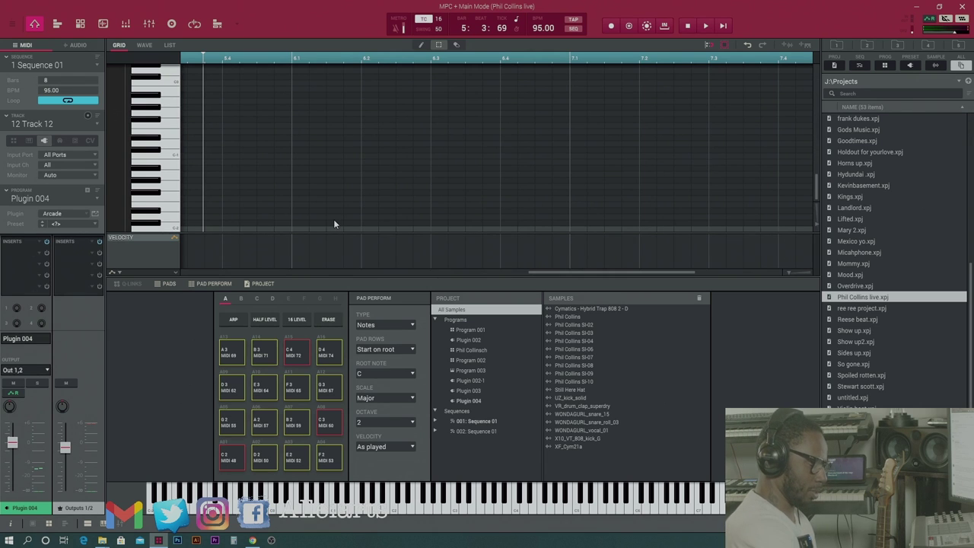
pyautogui.press('space')
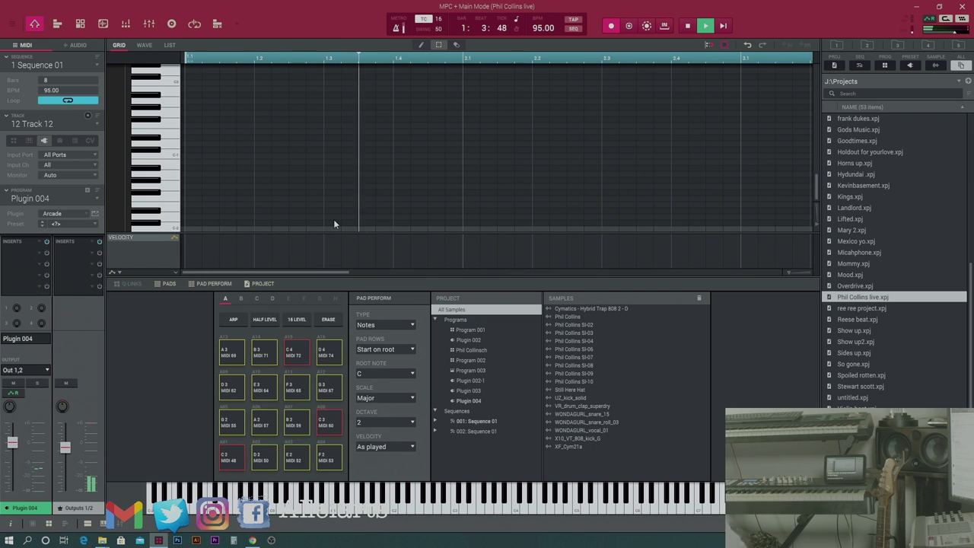
pyautogui.press('space')
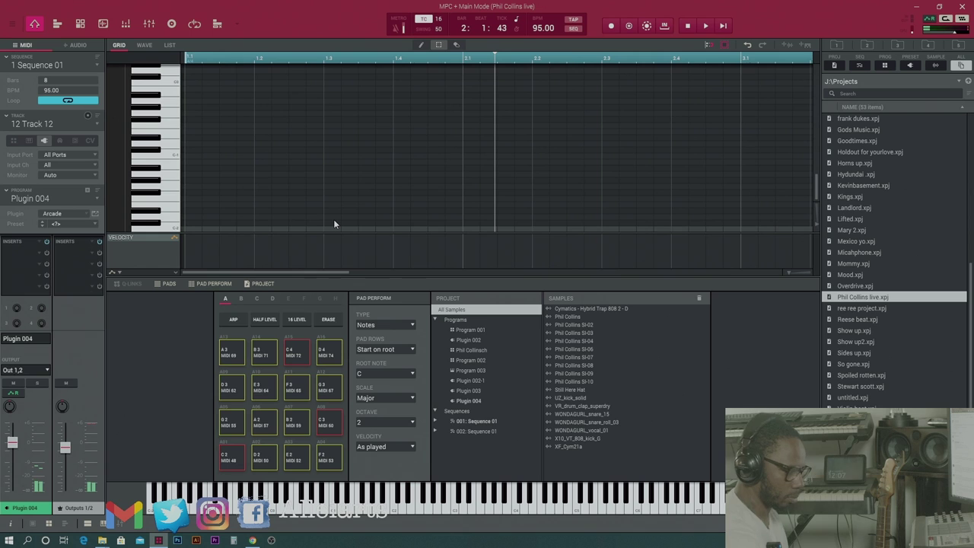
pyautogui.press('space')
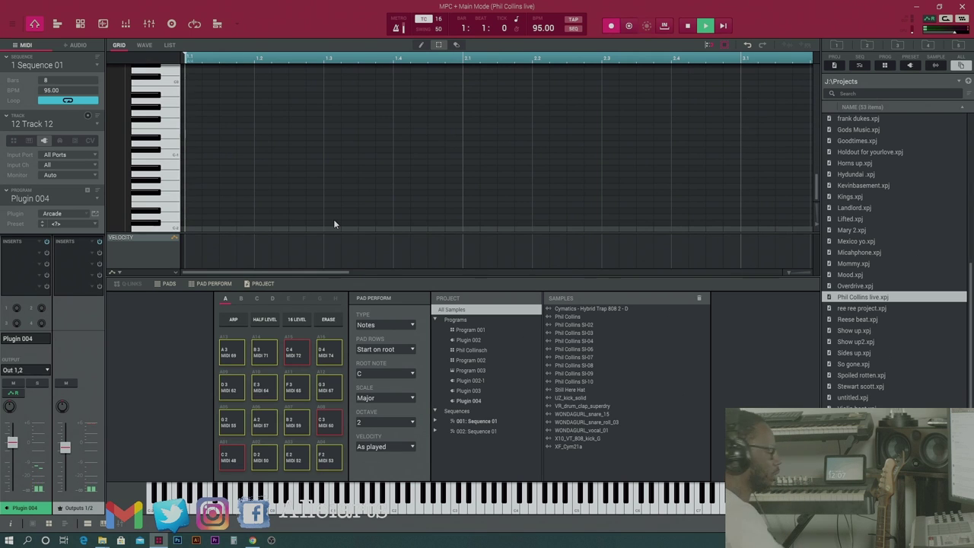
pyautogui.press('space')
pyautogui.press('space')
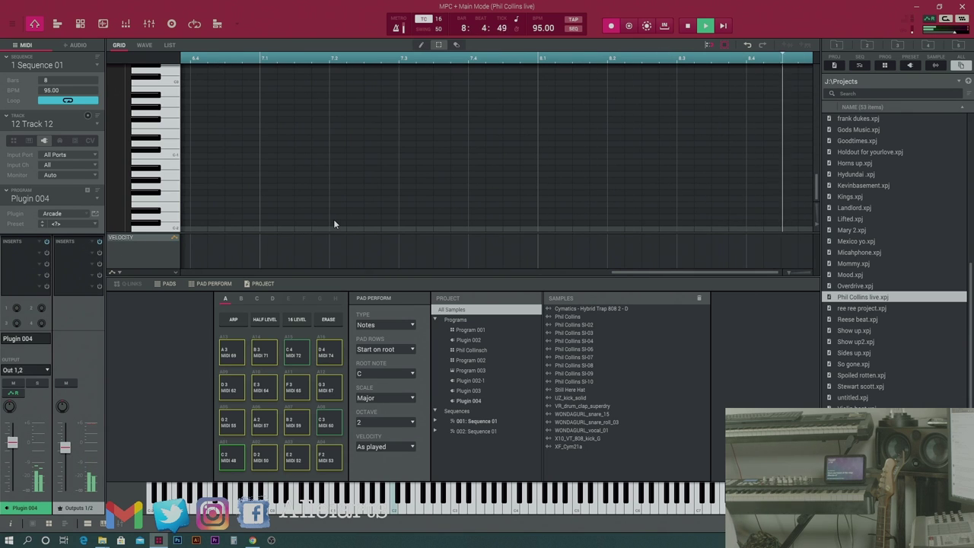
pyautogui.press('space')
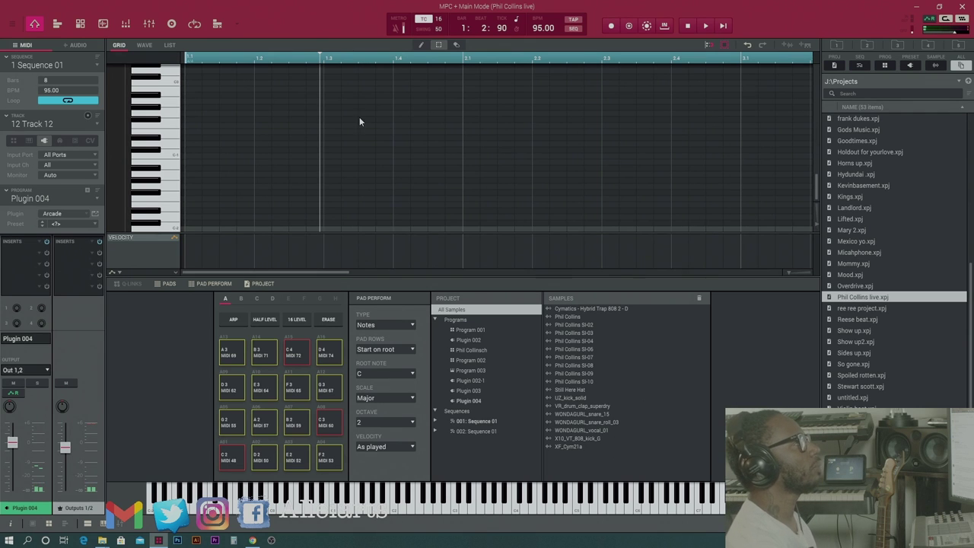
# - Overdub the Space Magic part with channel pressure onto Track 12, and play the take back soloed
pyautogui.scroll(-5, 359, 116)
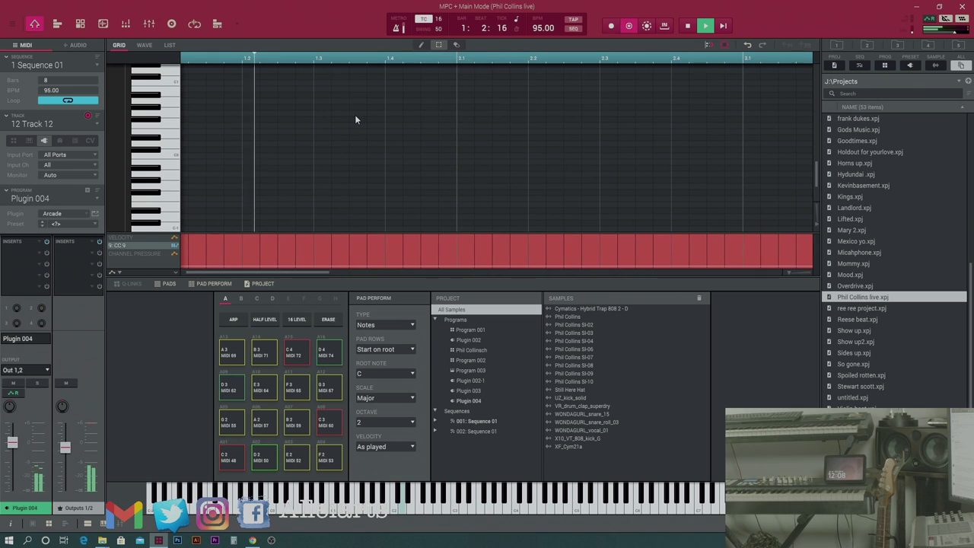
pyautogui.press('space')
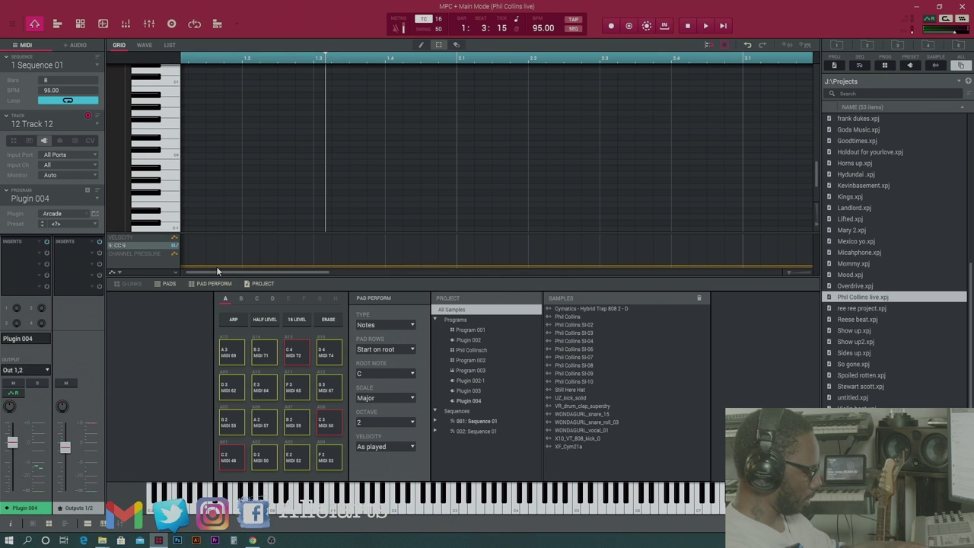
pyautogui.press('space')
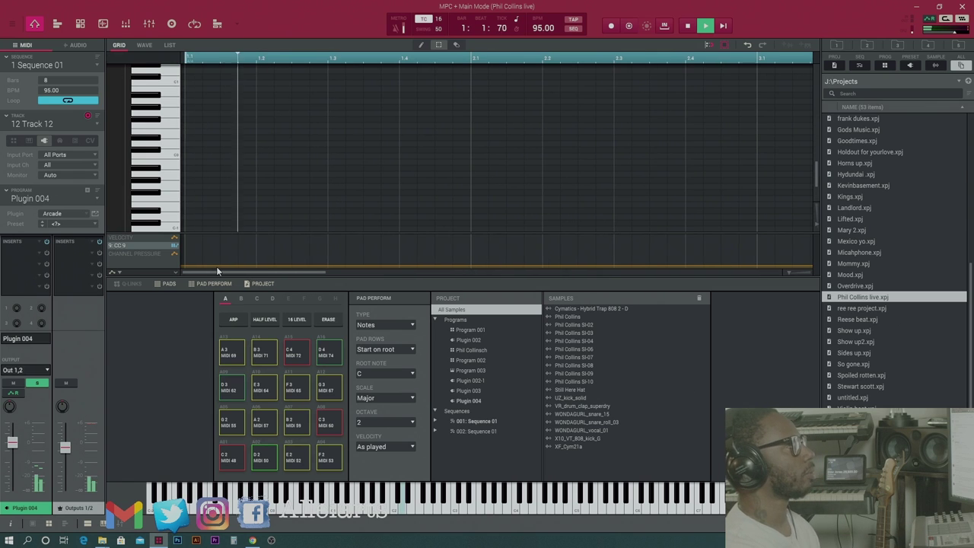
pyautogui.scroll(3, 384, 190)
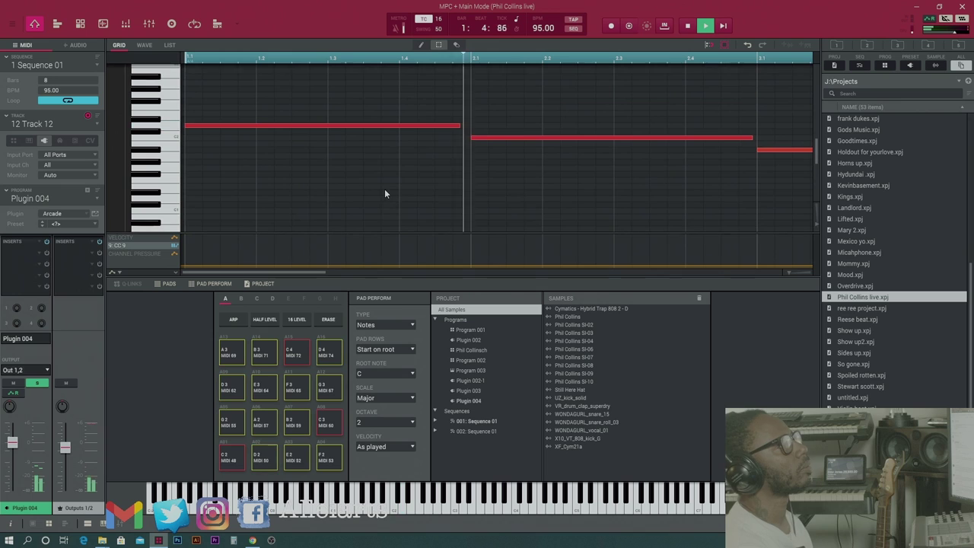
pyautogui.press('space')
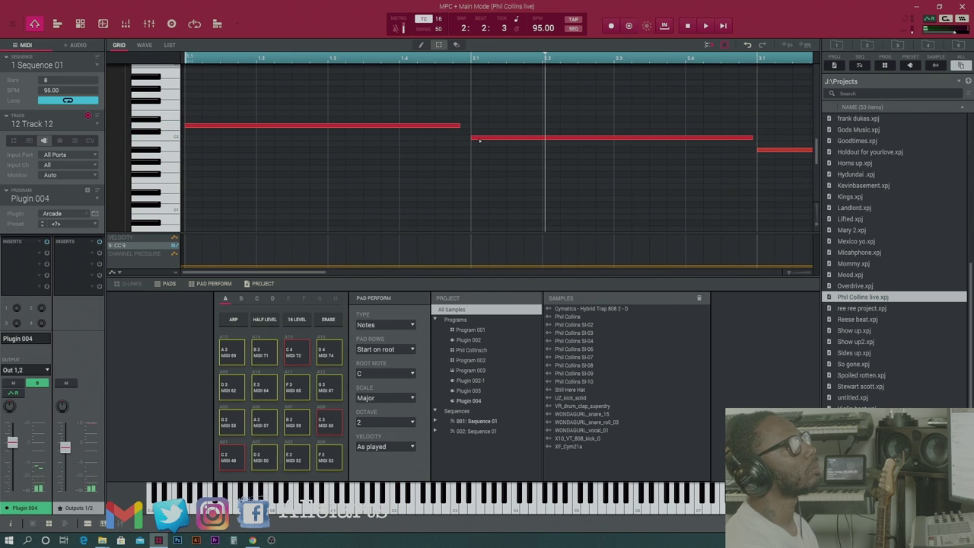
# - Show the Channel Pressure lane beneath the recorded notes to examine the captured pressure curve
pyautogui.click(480, 139)
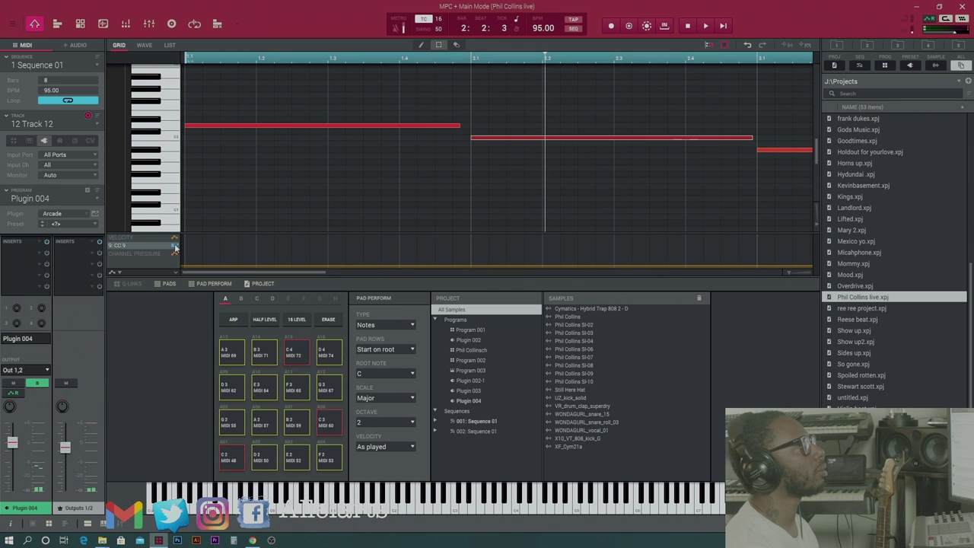
pyautogui.click(147, 255)
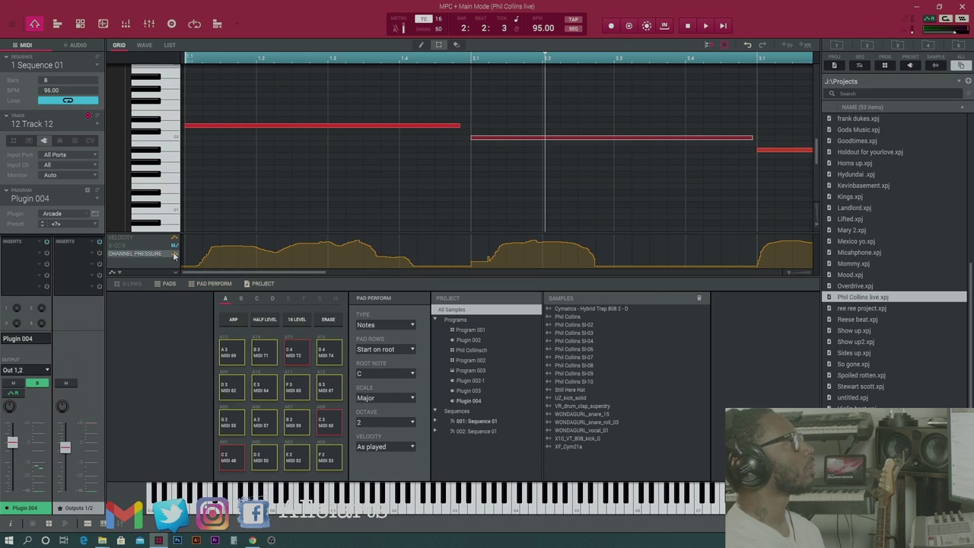
pyautogui.click(314, 201)
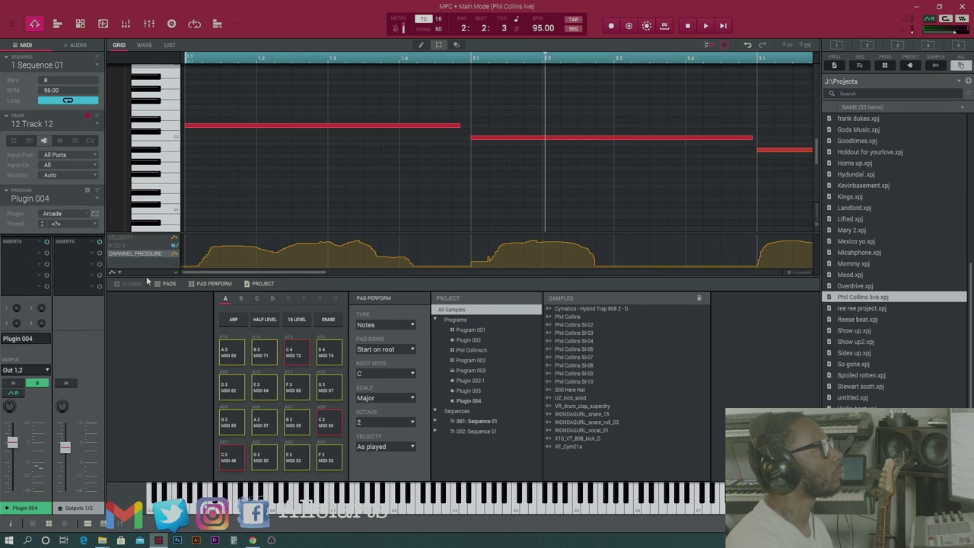
# - Examine which automation parameters can be shown as lanes for the track and for Plugin 004, including Arcade
pyautogui.click(122, 277)
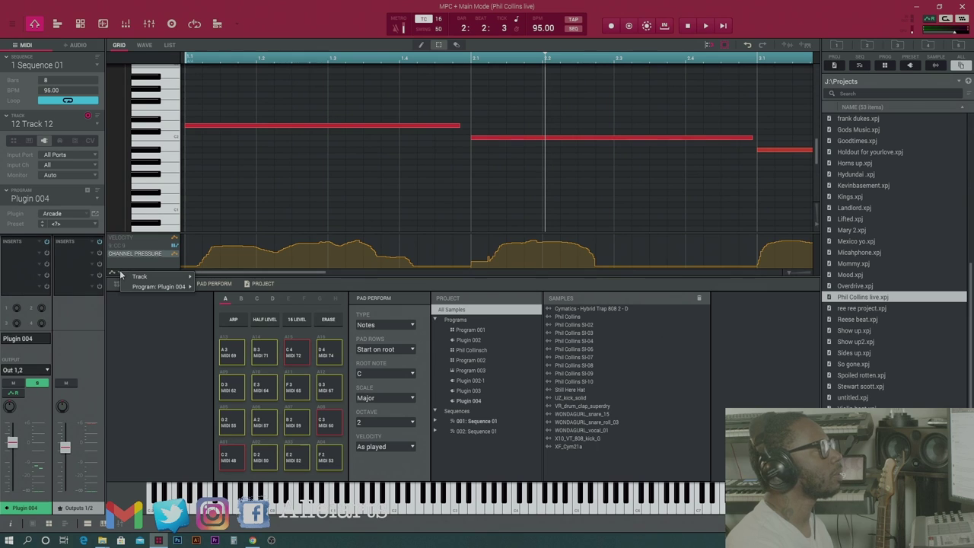
pyautogui.moveTo(141, 277)
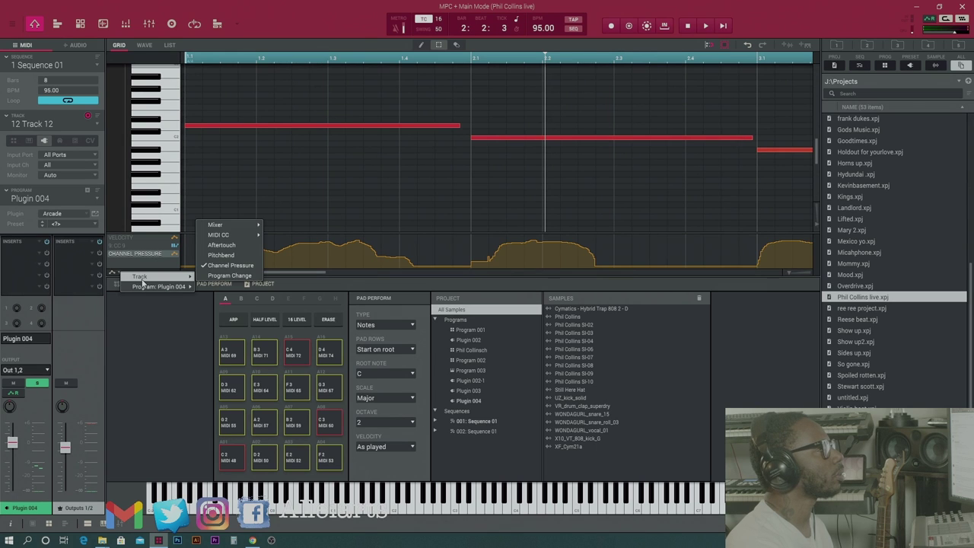
pyautogui.click(207, 266)
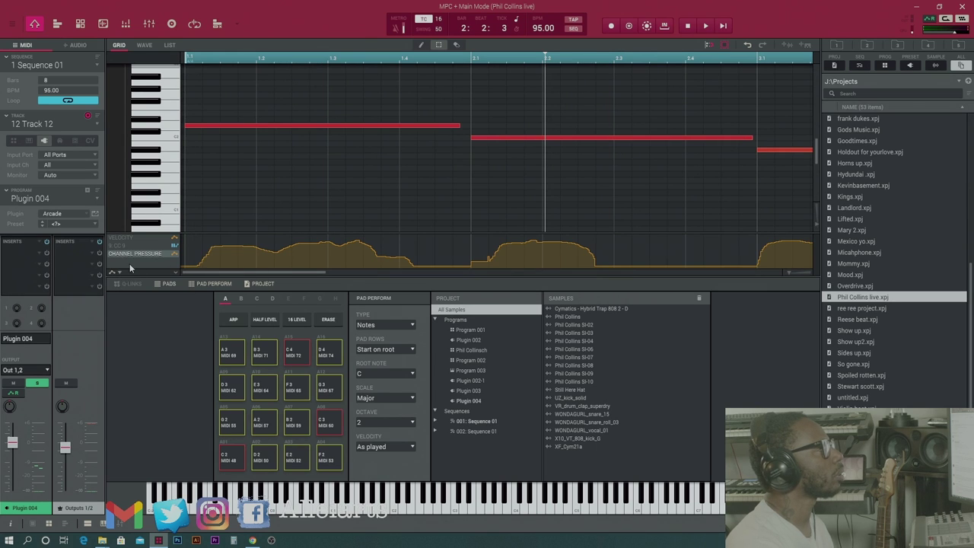
pyautogui.click(113, 273)
pyautogui.moveTo(118, 280)
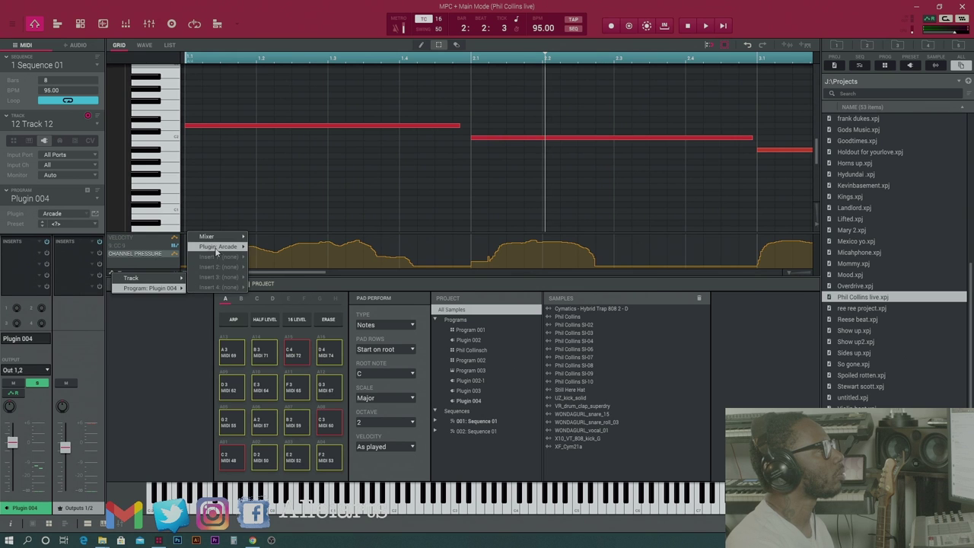
pyautogui.moveTo(217, 251)
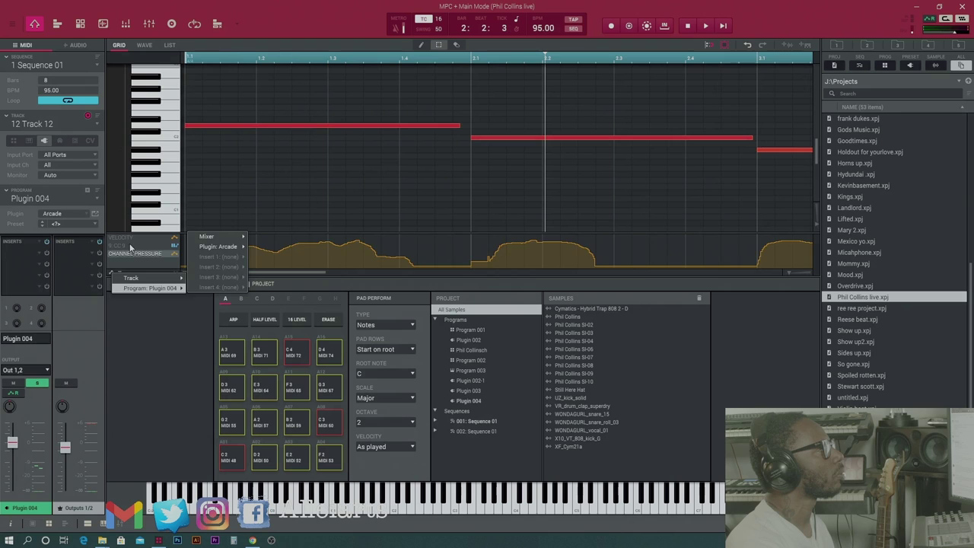
# - Show the Velocity lane for Track 12 and play the recorded notes from the start of the sequence
pyautogui.click(128, 249)
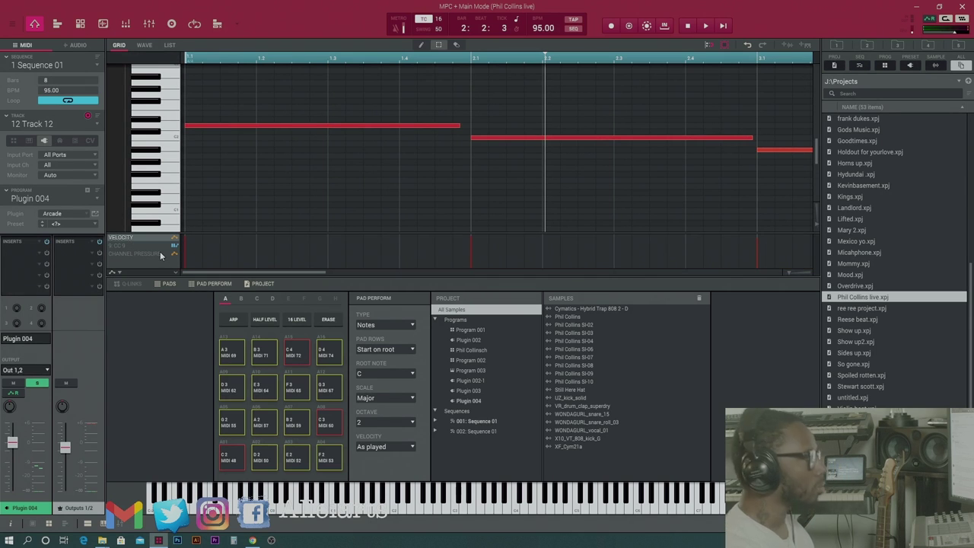
pyautogui.press('space')
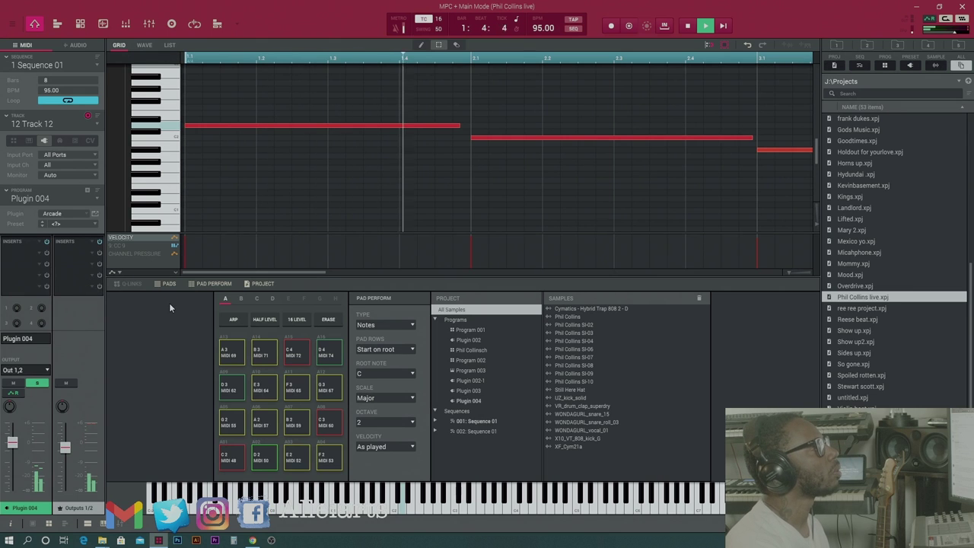
pyautogui.press('space')
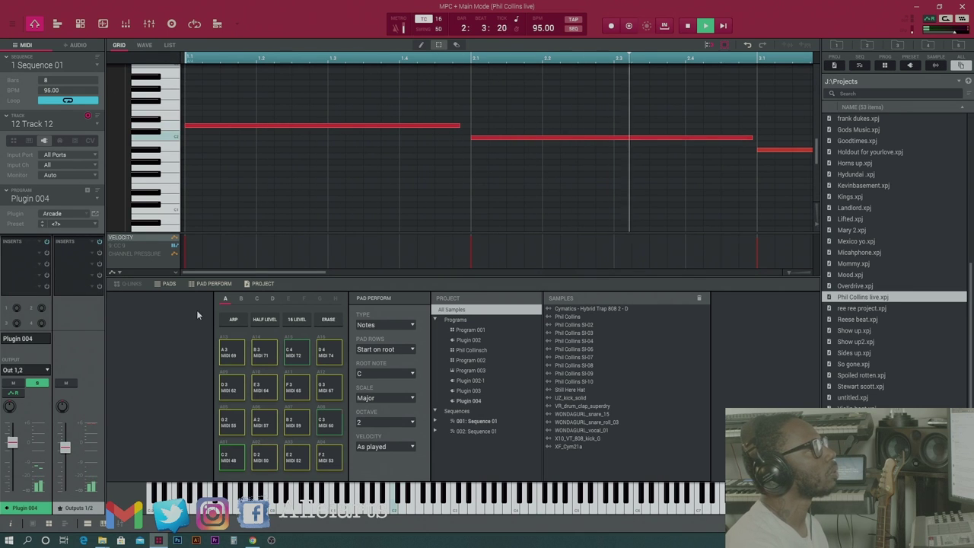
# - Replace the second note of Track 12 with one at the same pitch spanning all of bar 2, and play the part
pyautogui.doubleClick(545, 138)
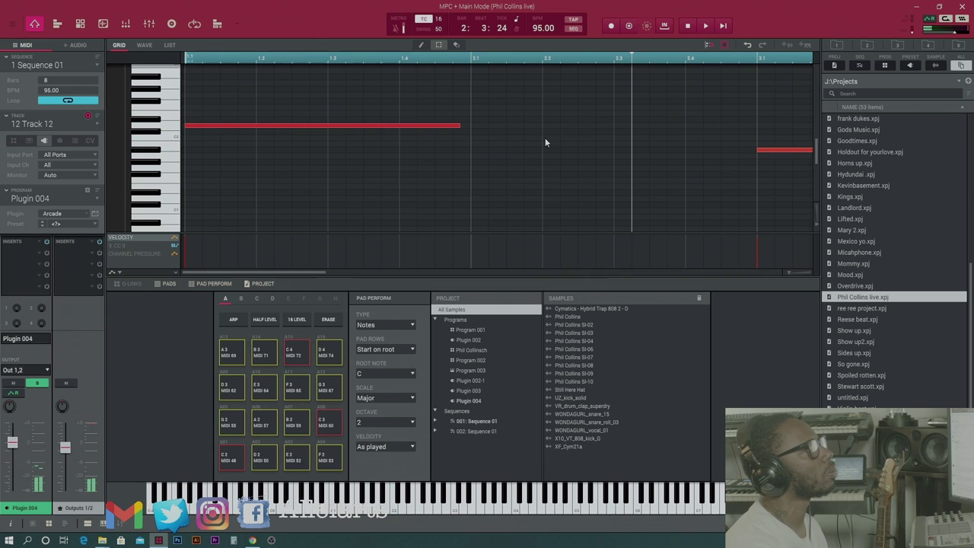
pyautogui.doubleClick(471, 138)
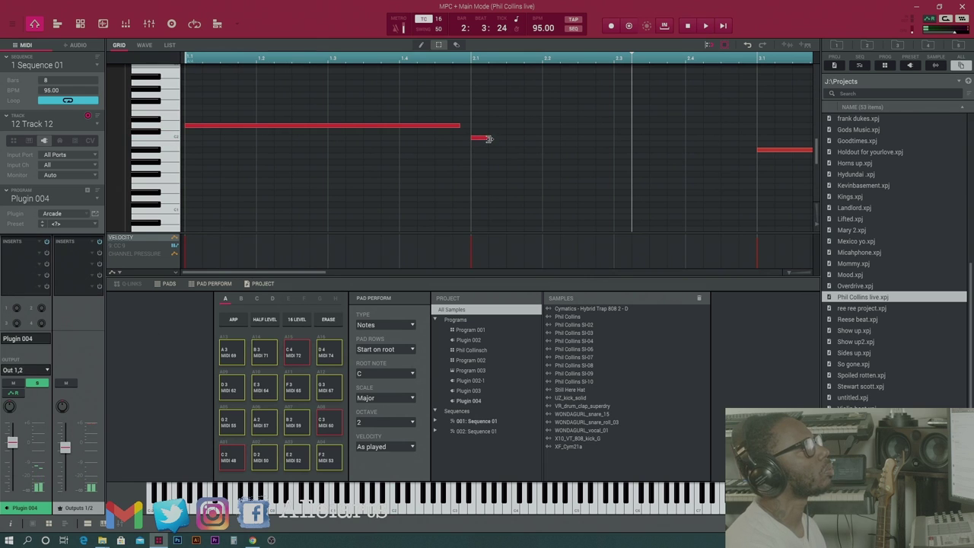
pyautogui.moveTo(487, 138); pyautogui.dragTo(753, 137)
pyautogui.press('space')
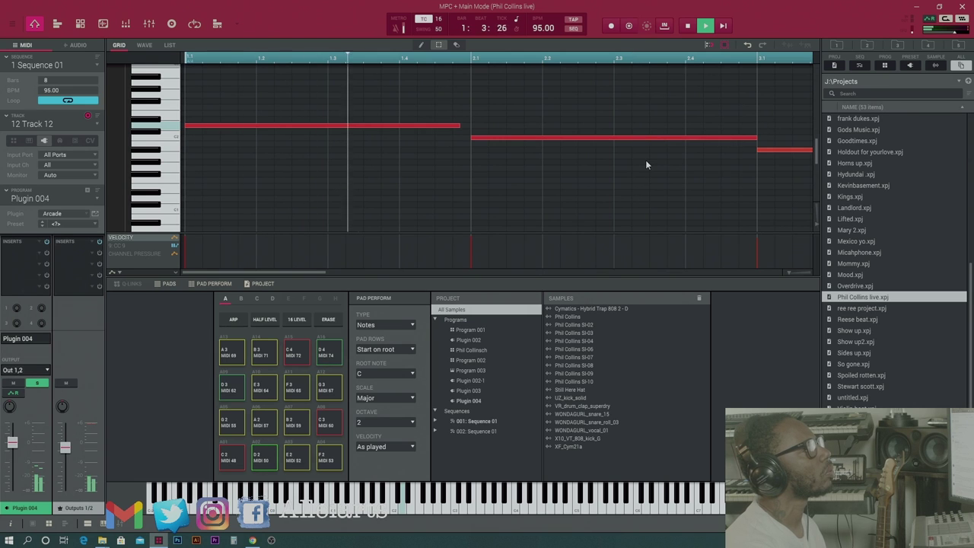
pyautogui.press('space')
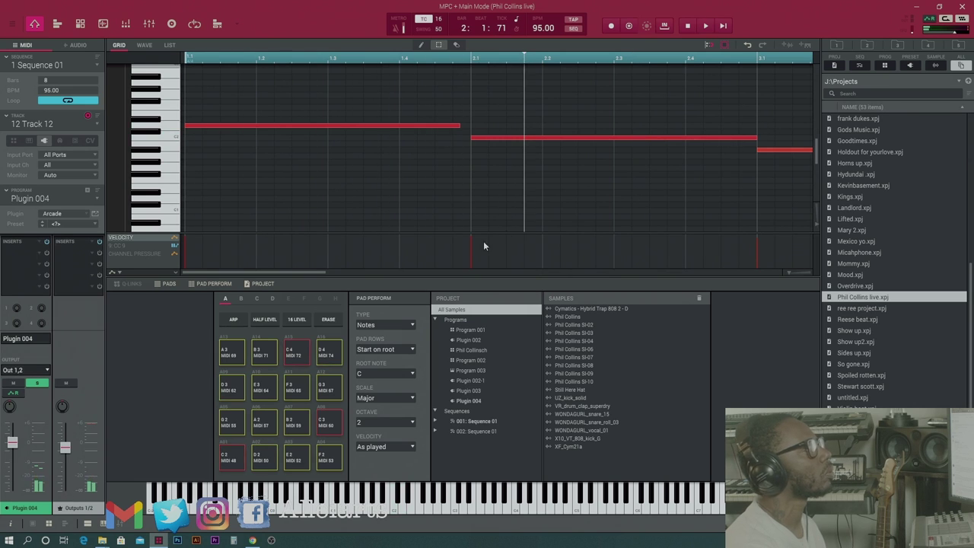
# - Raise the channel pressure points at the start of bar 2 in the Channel Pressure lane, and play the part
pyautogui.click(146, 253)
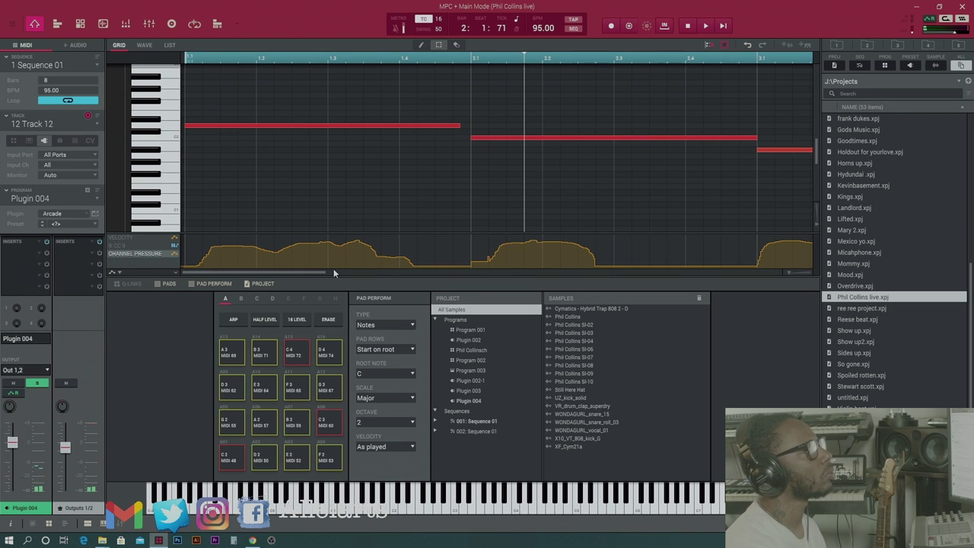
pyautogui.moveTo(472, 266)
pyautogui.mouseDown()
pyautogui.moveTo(507, 264)
pyautogui.moveTo(535, 258)
pyautogui.moveTo(490, 260)
pyautogui.moveTo(490, 242)
pyautogui.moveTo(491, 252)
pyautogui.moveTo(528, 229)
pyautogui.moveTo(528, 249)
pyautogui.moveTo(494, 247)
pyautogui.mouseUp()
pyautogui.press('space')
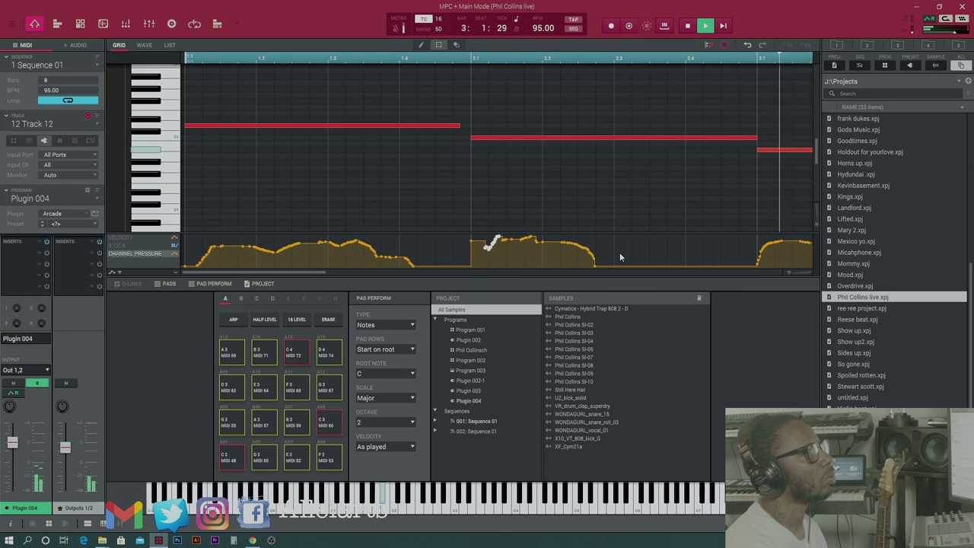
pyautogui.press('space')
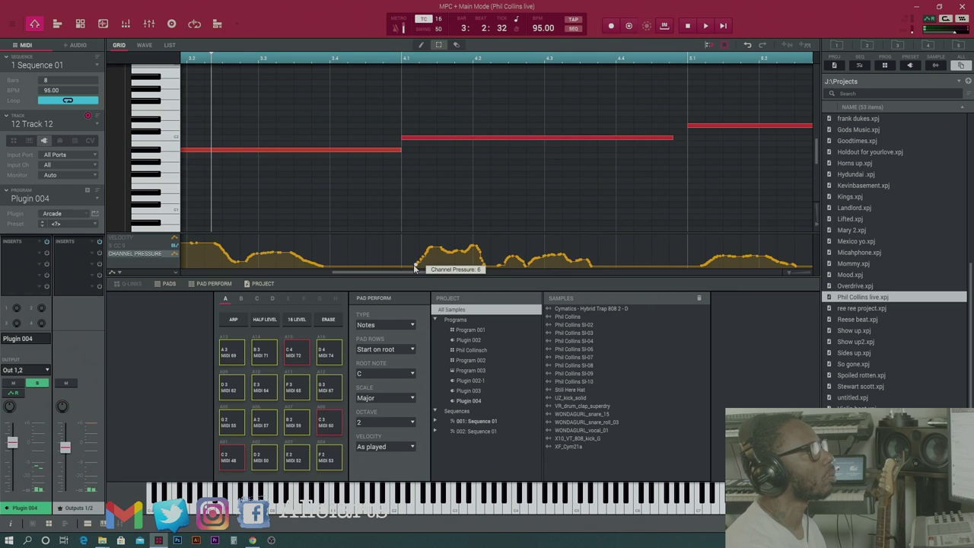
pyautogui.press('space')
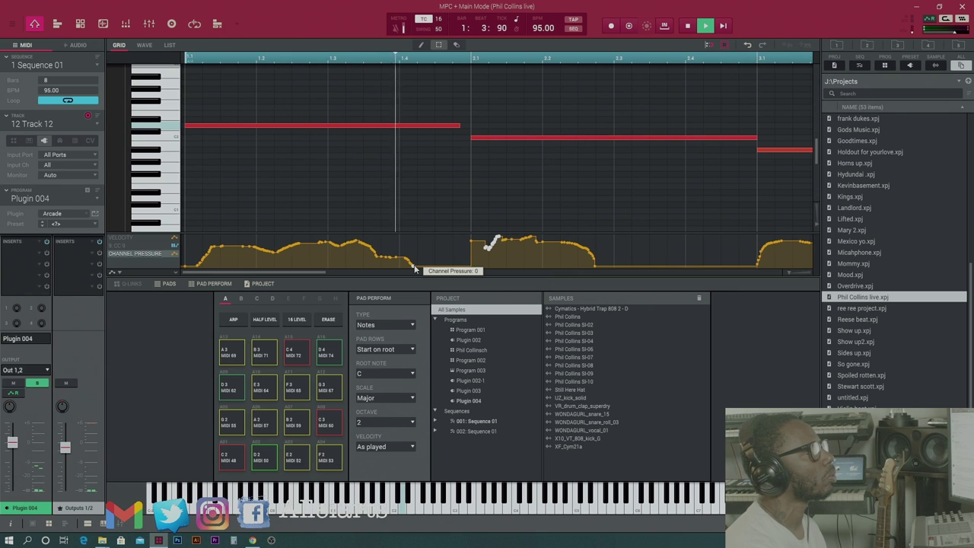
pyautogui.press('space')
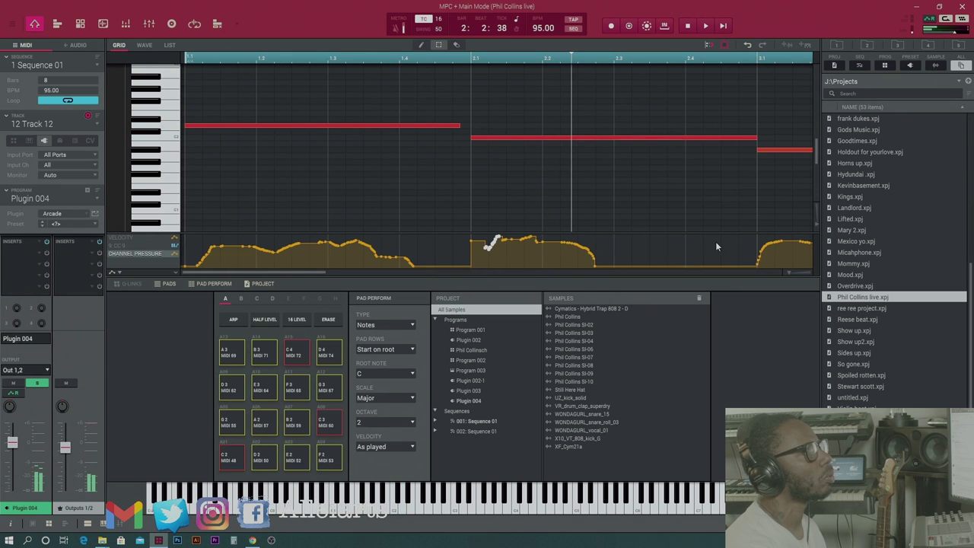
# - Delete the channel pressure curve in bars 1 and 2, and select the remaining pressure points through bar 8
pyautogui.moveTo(700, 236); pyautogui.dragTo(181, 291)
pyautogui.press('Delete')
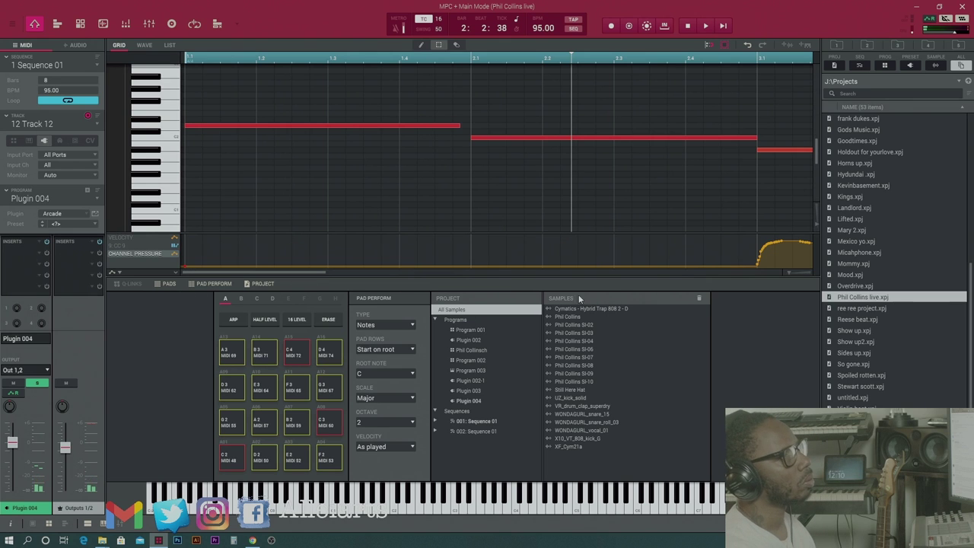
pyautogui.hscroll(5, 700, 237)
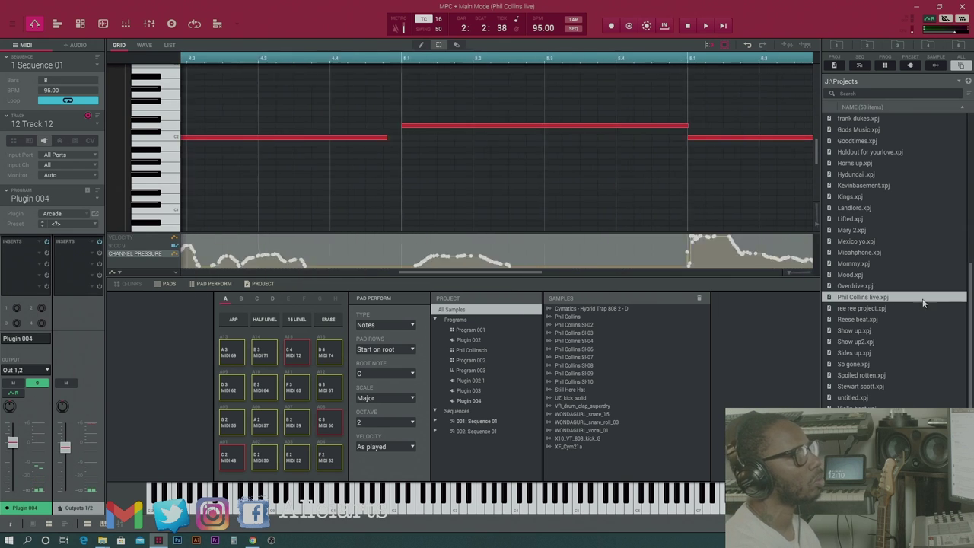
pyautogui.hscroll(2, 495, 144)
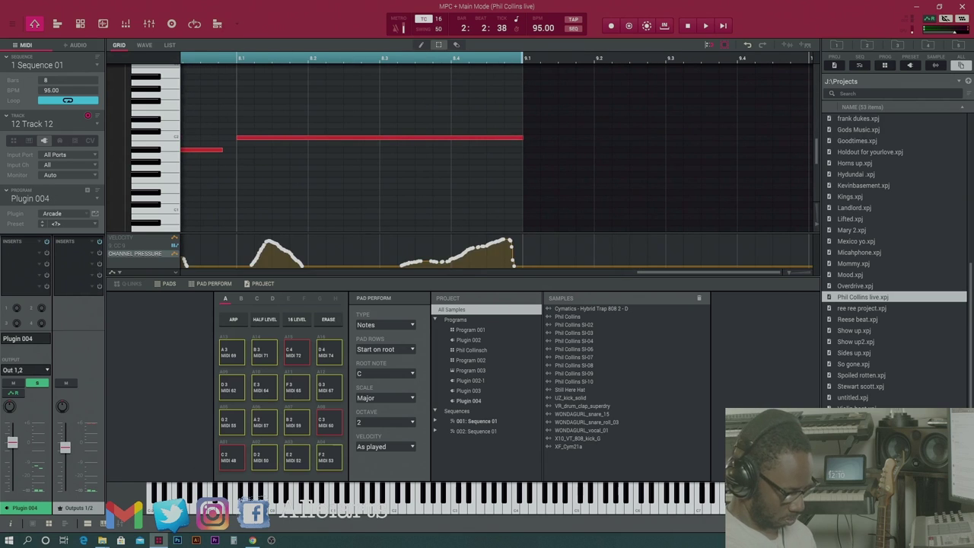
# - Show the Velocity lane and play Track 12 from the start of the sequence to hear the notes without channel pressure
pyautogui.click(120, 236)
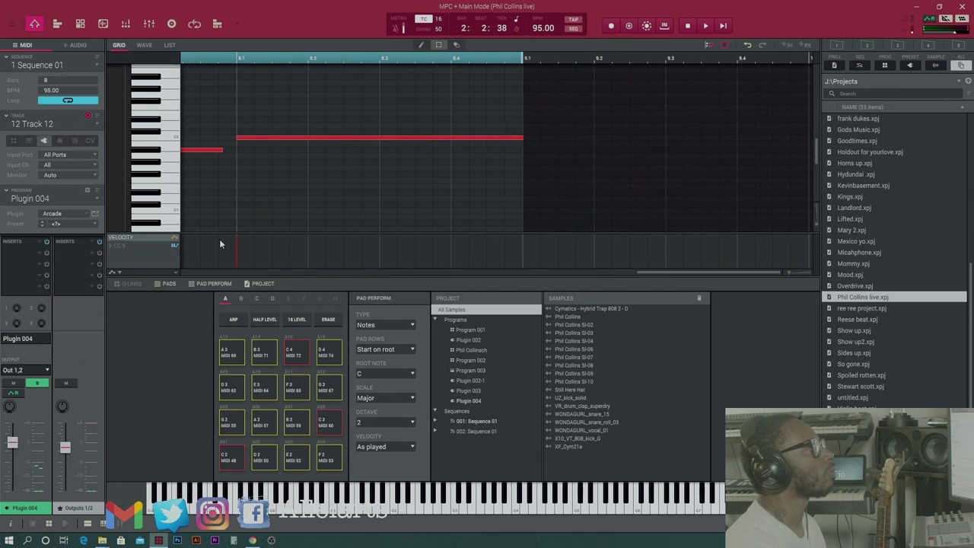
pyautogui.press('space')
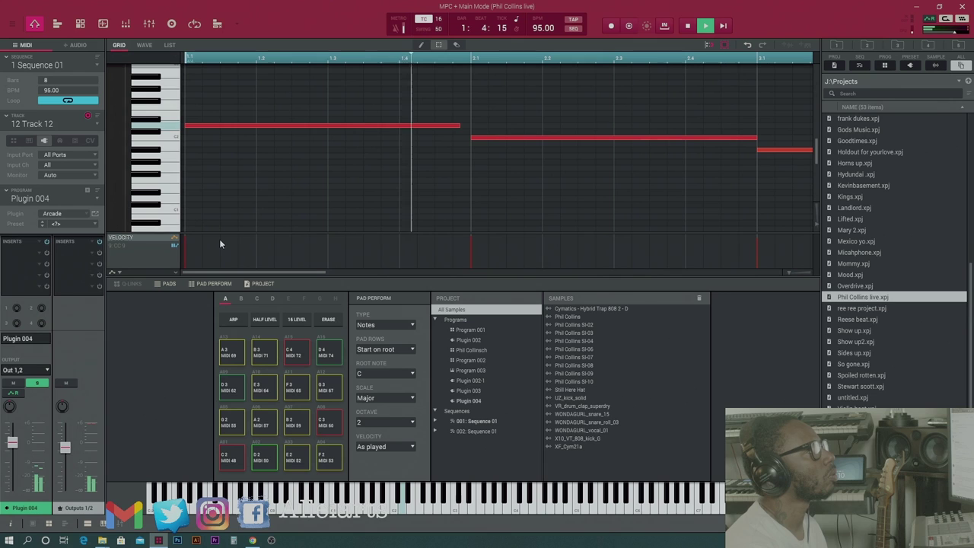
pyautogui.press('space')
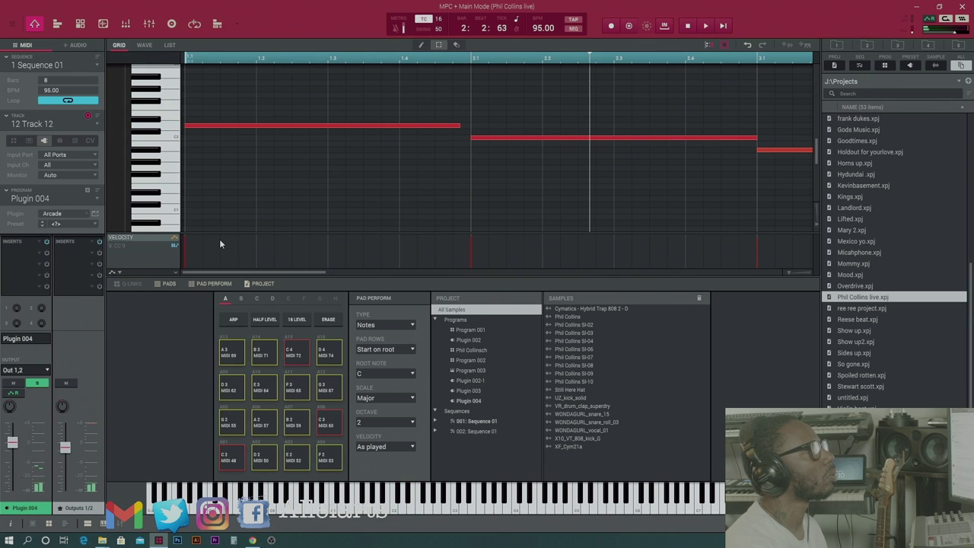
pyautogui.press('space')
pyautogui.press('space')
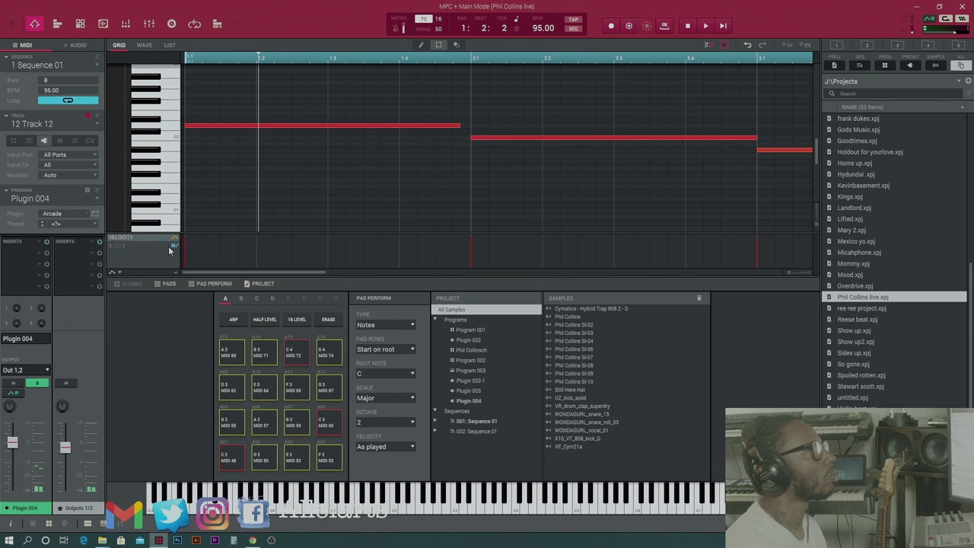
# - Test the 9: CC 9 lane by raising its starting point to 127, playing the part, and lowering the point to the minimum
pyautogui.click(170, 250)
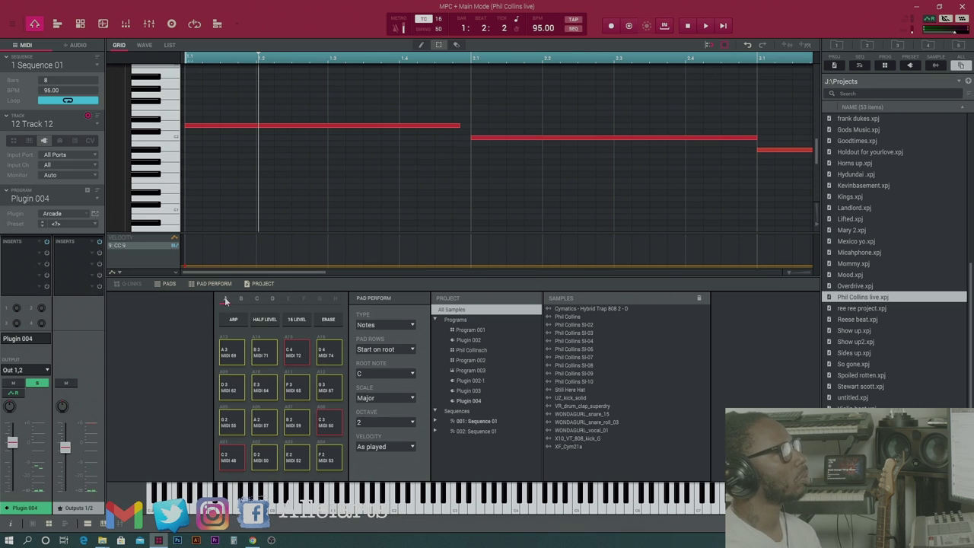
pyautogui.click(185, 267)
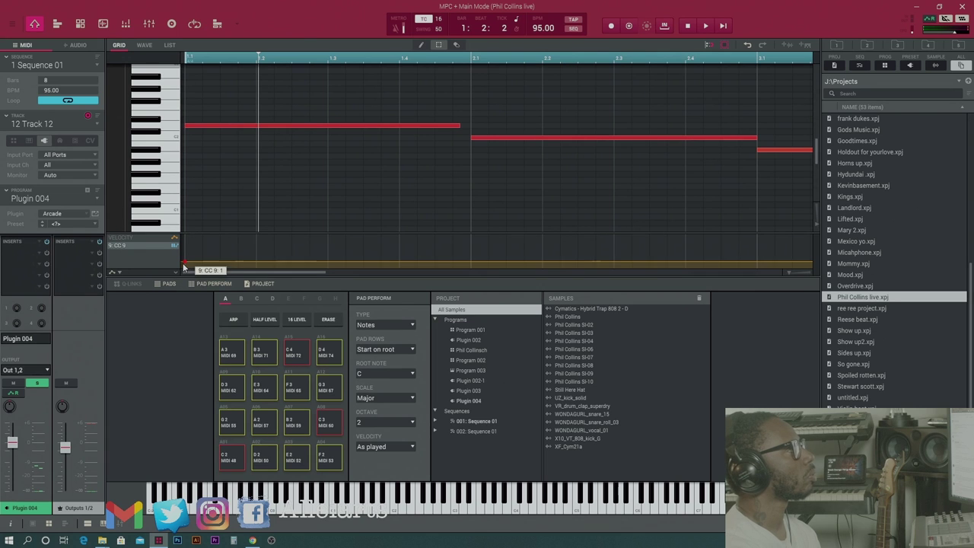
pyautogui.moveTo(186, 266); pyautogui.dragTo(174, 285)
pyautogui.press('space')
pyautogui.press('space')
pyautogui.press('space')
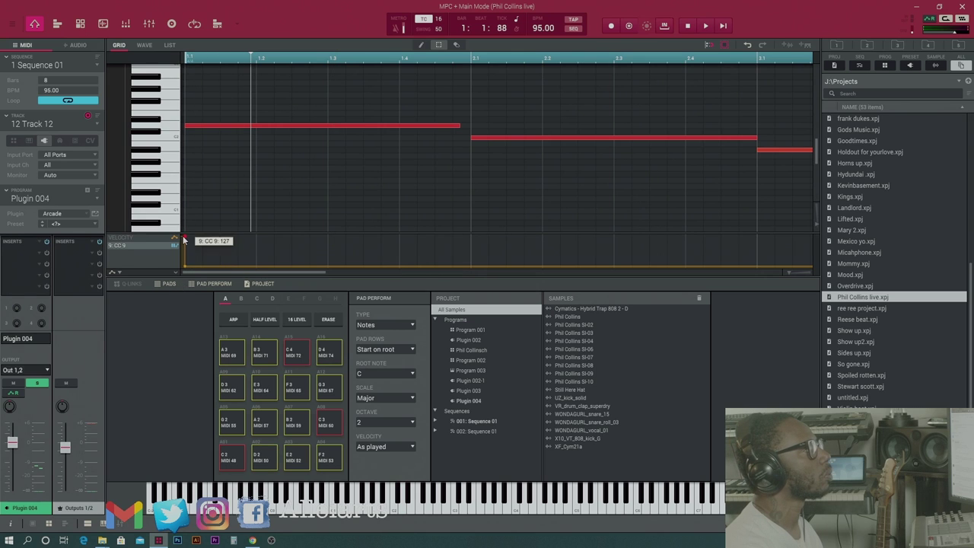
pyautogui.moveTo(185, 241); pyautogui.dragTo(200, 297)
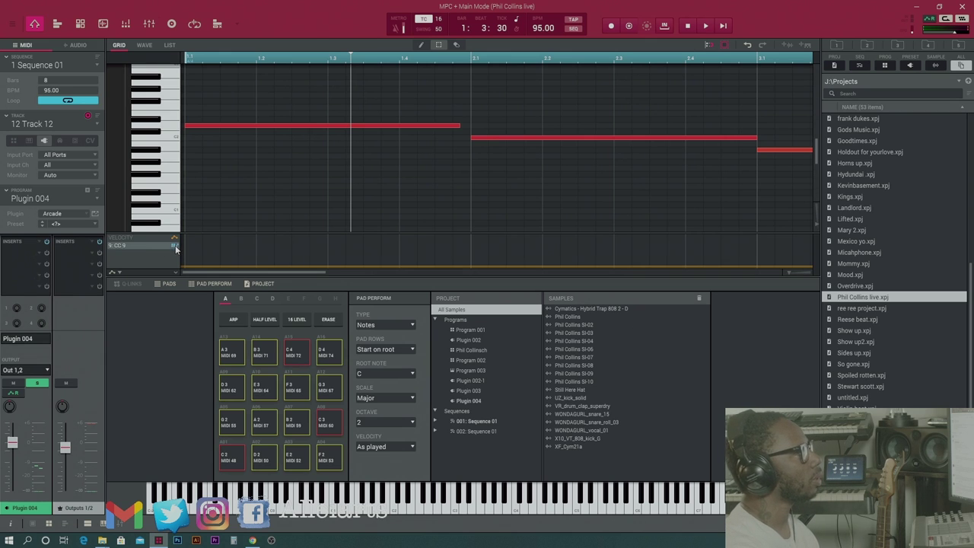
# - Try to turn off 9: CC 9 among the MIDI CC automation parameters of Track 12
pyautogui.click(121, 270)
pyautogui.moveTo(129, 277)
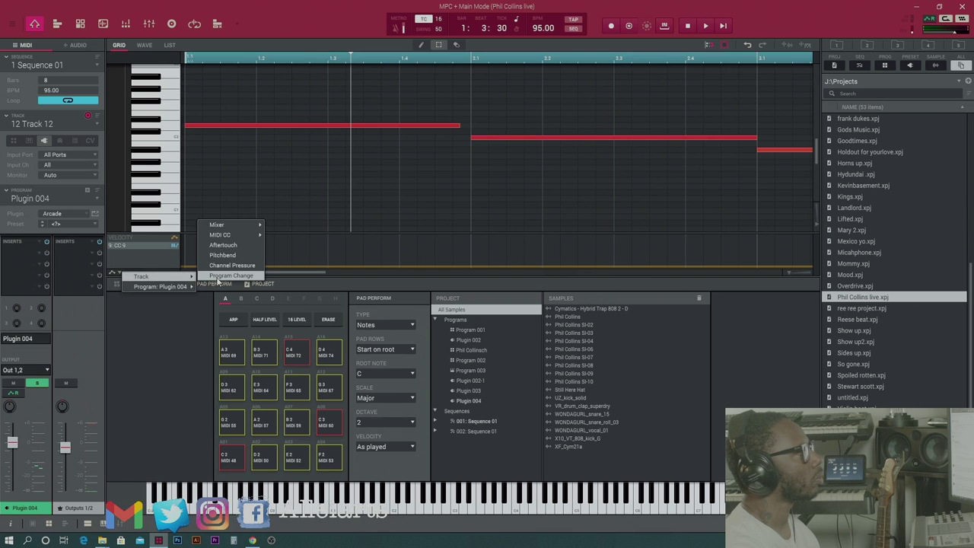
pyautogui.moveTo(220, 238)
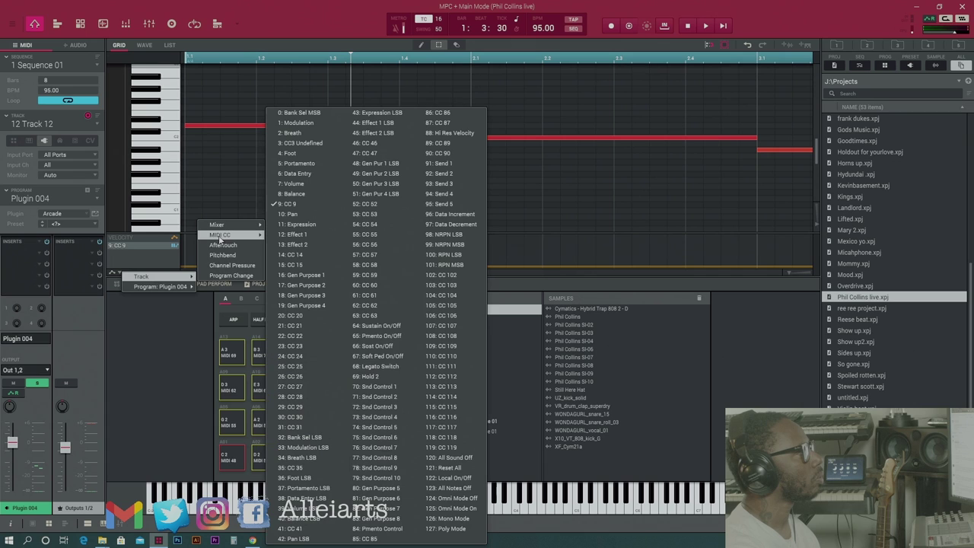
pyautogui.click(274, 204)
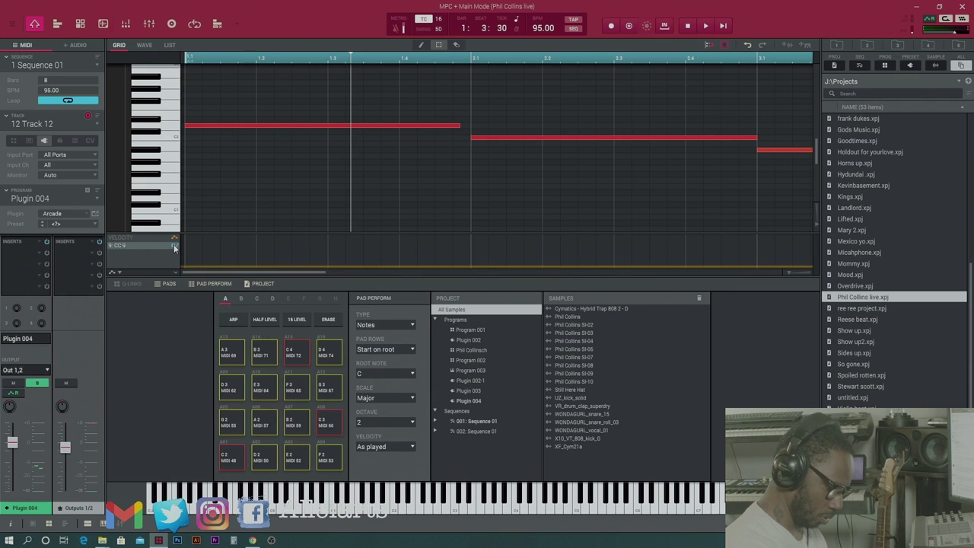
# - Delete the notes in bars 1, 2 and 3 of Track 12
pyautogui.moveTo(234, 111); pyautogui.dragTo(594, 178)
pyautogui.click(775, 208)
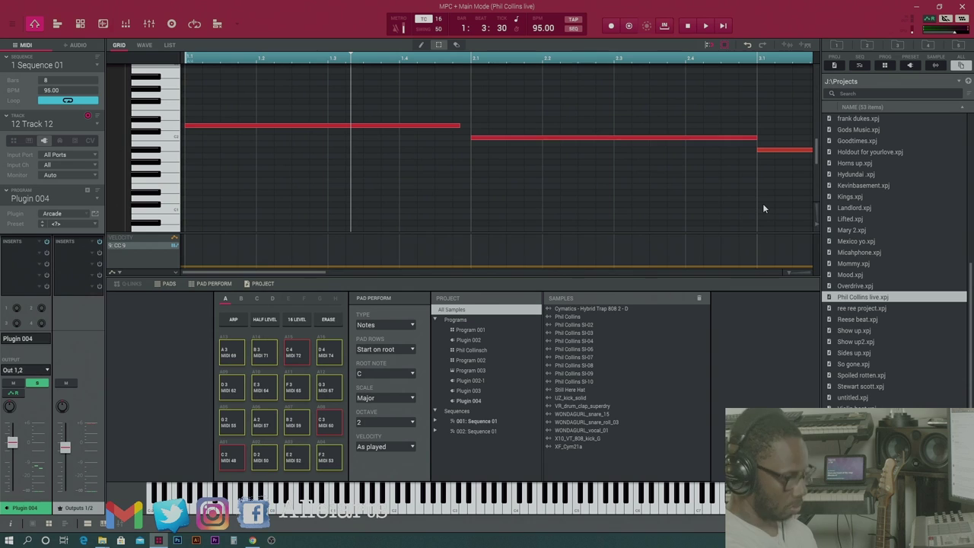
pyautogui.moveTo(539, 126); pyautogui.dragTo(545, 185)
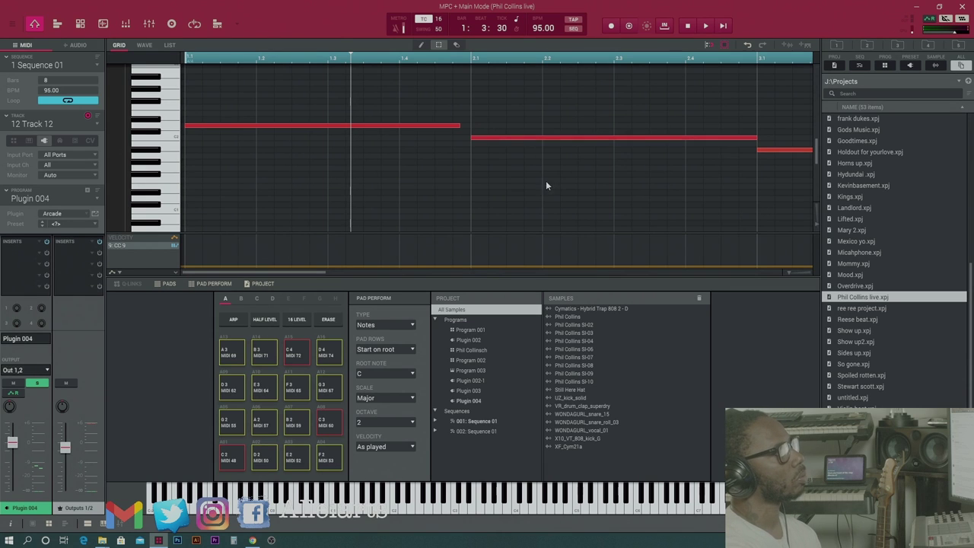
pyautogui.click(490, 138)
pyautogui.press('Delete')
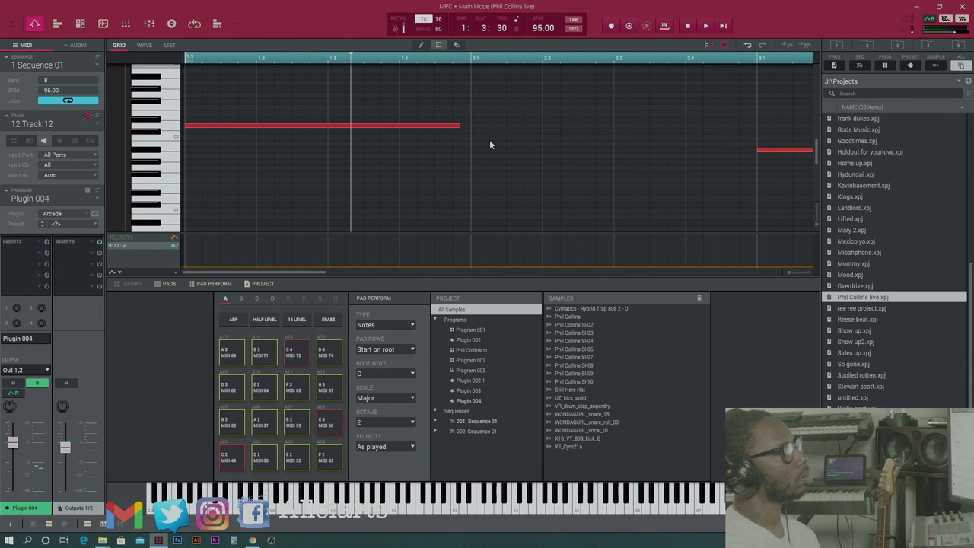
pyautogui.click(445, 127)
pyautogui.press('Delete')
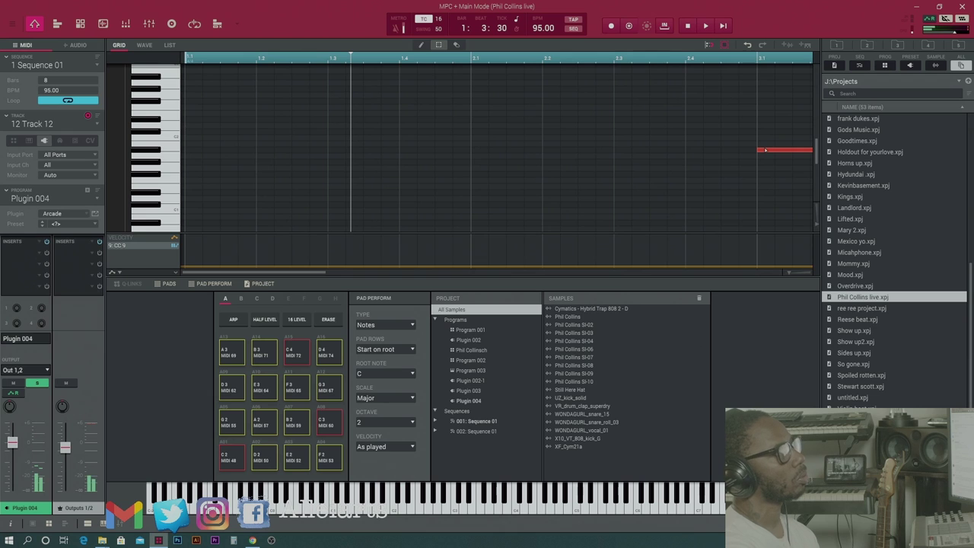
pyautogui.click(766, 150)
pyautogui.press('Delete')
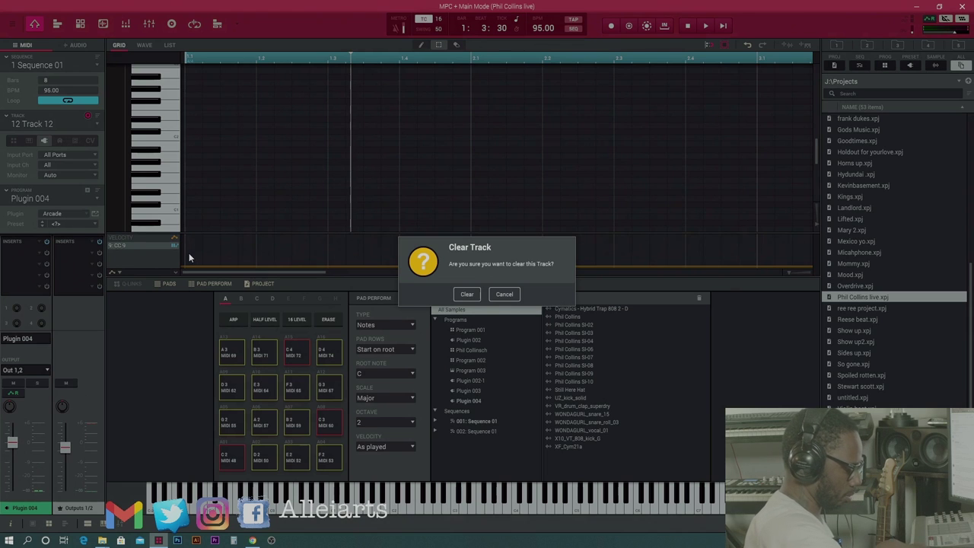
# - Clear the rest of Track 12 and bring back Plugin 004 as its program
pyautogui.press('Return')
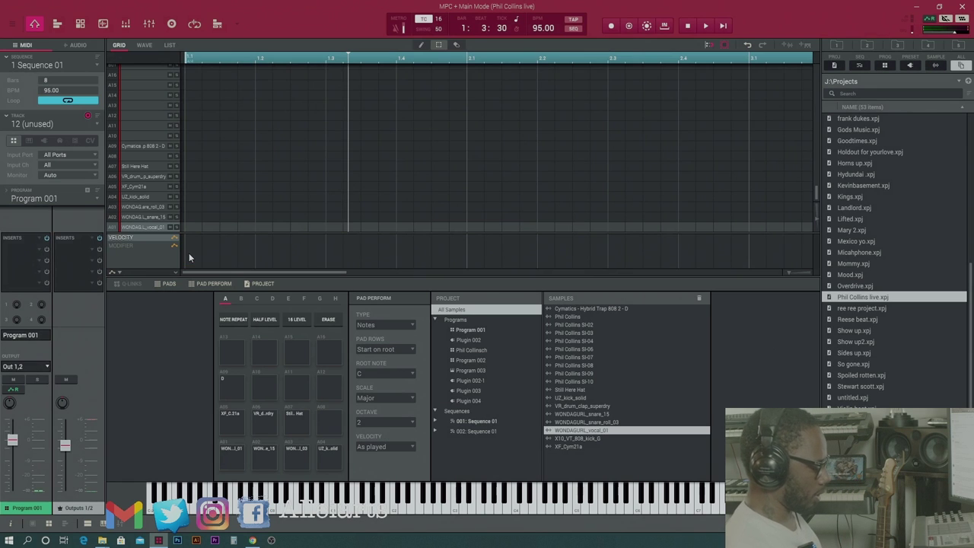
pyautogui.hotkey('ctrl', 'z')
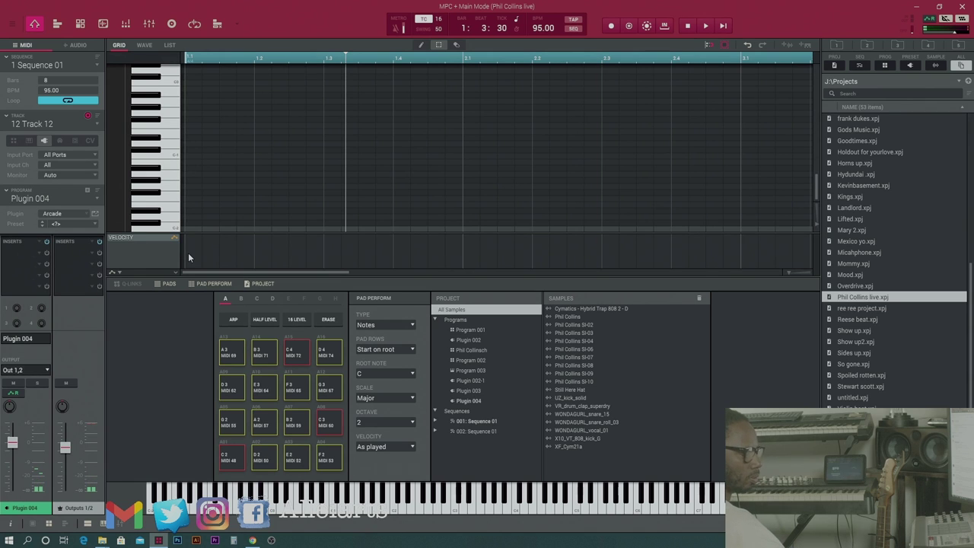
# - Record a take of controller and channel pressure data onto Track 12, and clear that take from the track
pyautogui.press('space')
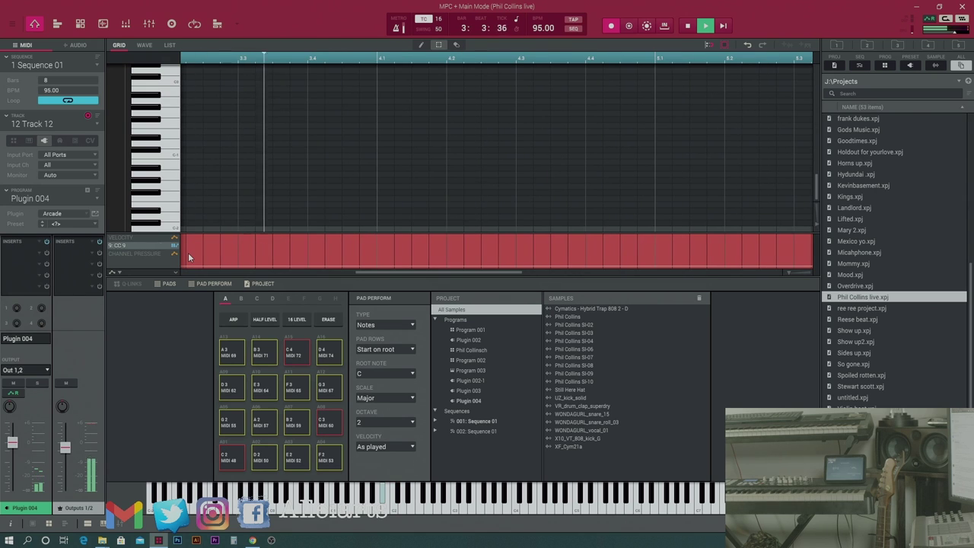
pyautogui.press('space')
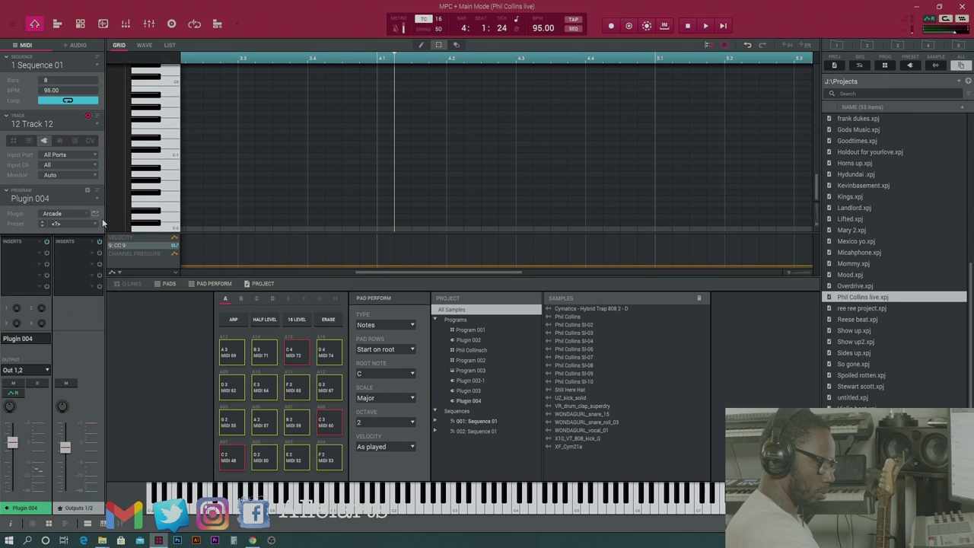
pyautogui.press('Delete')
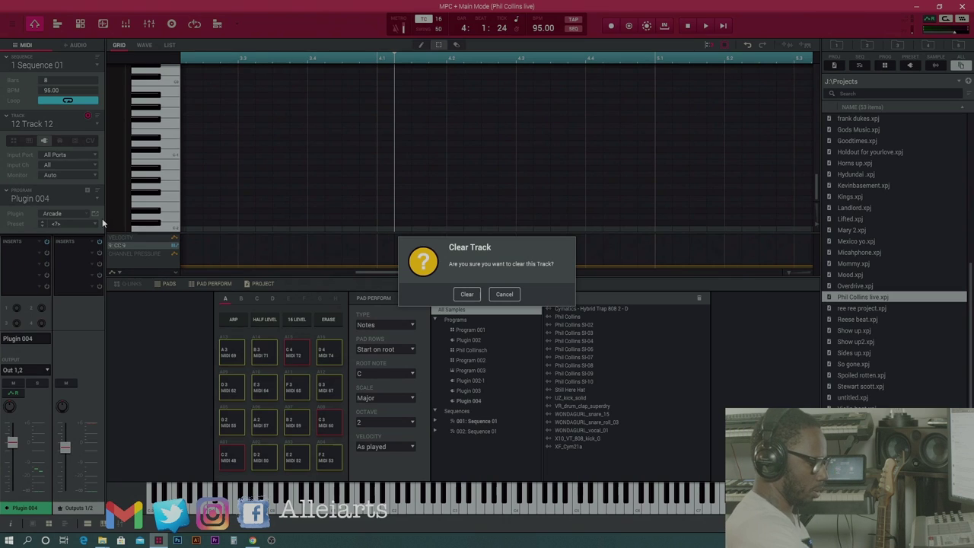
pyautogui.press('Return')
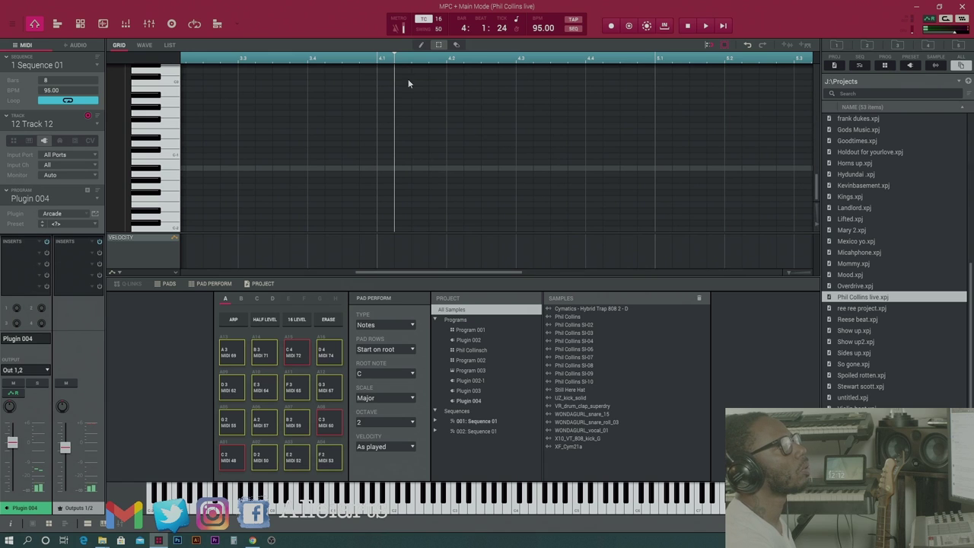
# - Draw a D2 note from beat 3.2 to the start of bar 4 and a short B1 note at 4.1 on Track 12
pyautogui.click(421, 45)
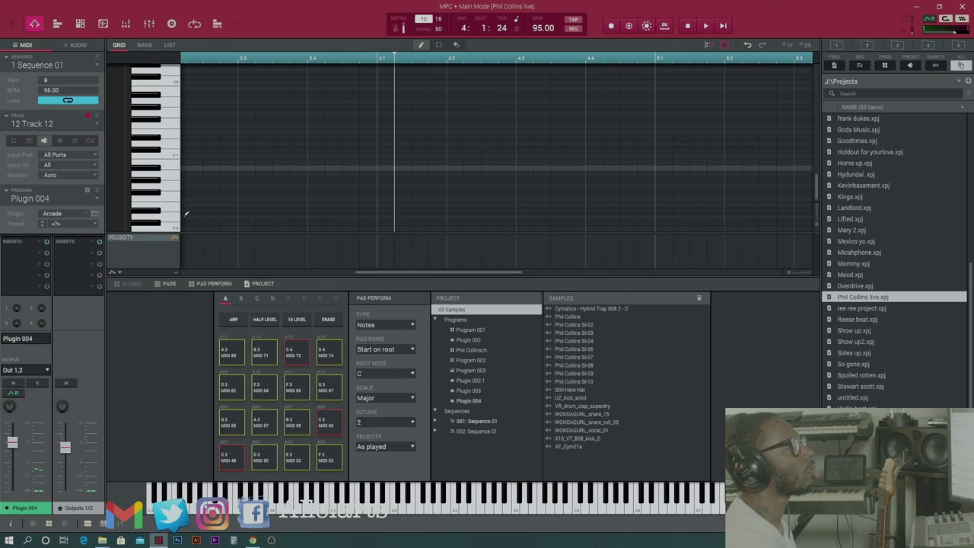
pyautogui.scroll(3, 167, 122)
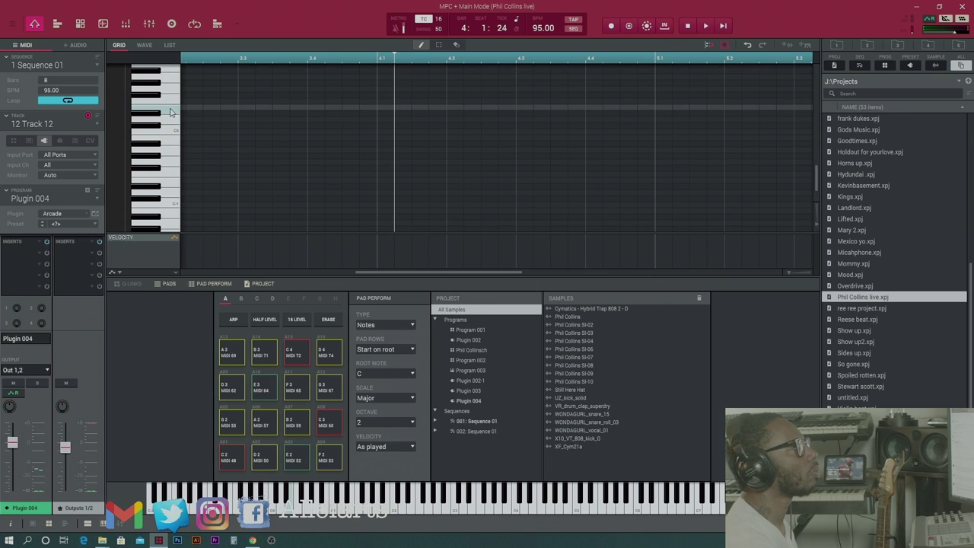
pyautogui.scroll(5, 177, 107)
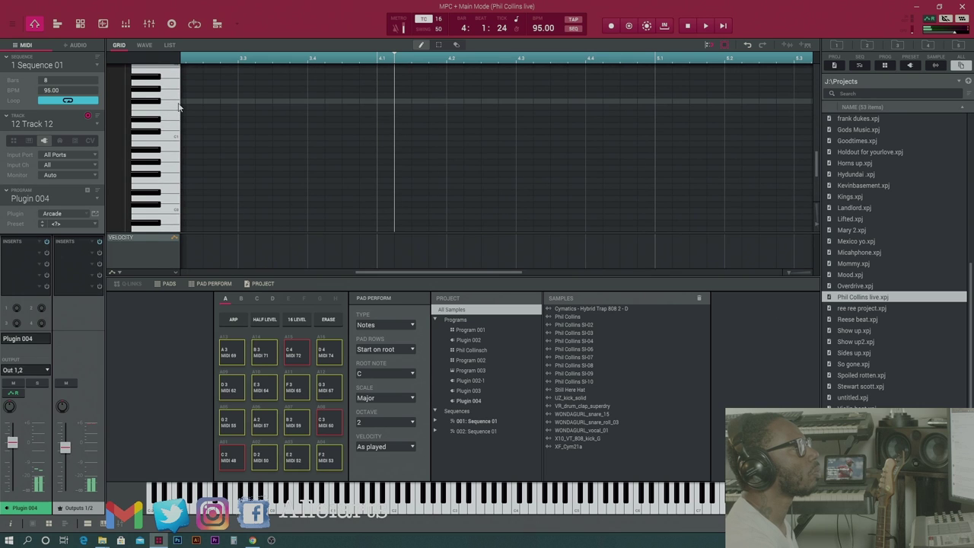
pyautogui.scroll(2, 182, 80)
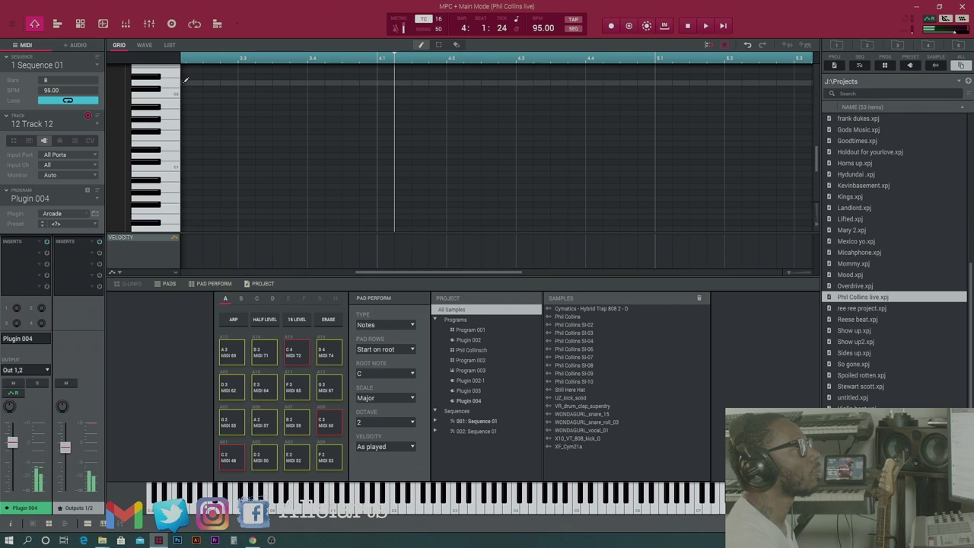
pyautogui.moveTo(187, 86); pyautogui.dragTo(377, 97)
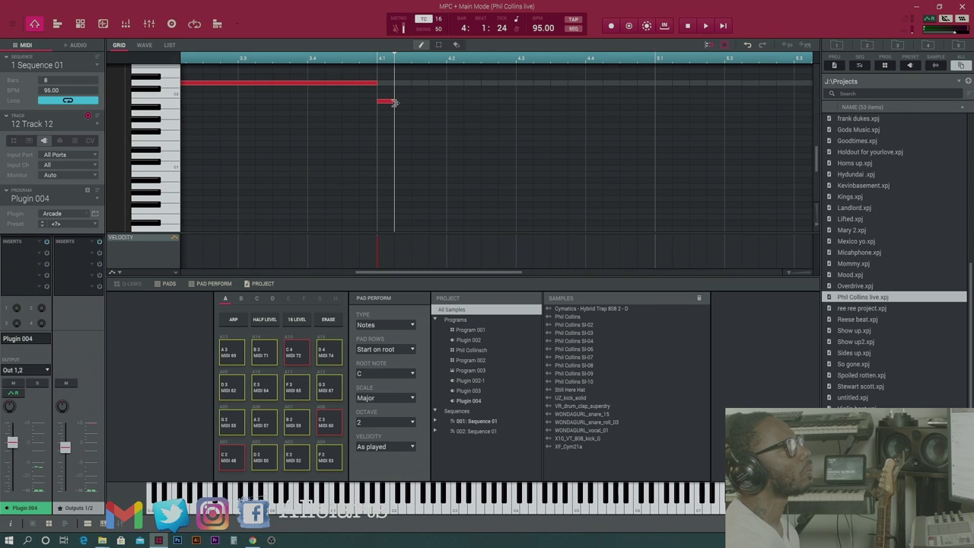
pyautogui.press('space')
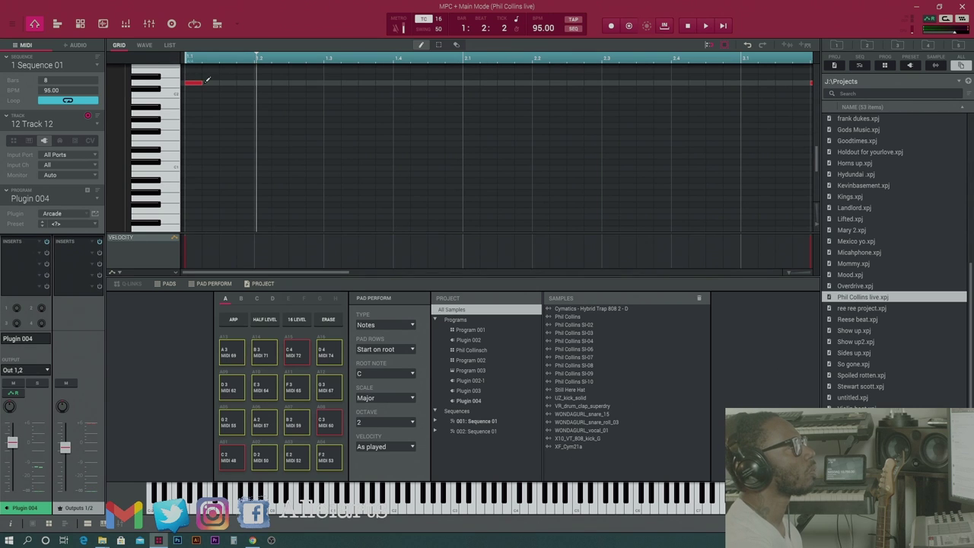
# - Lengthen the D2 note at the start of bar 1 to 335 ticks and play it back
pyautogui.moveTo(204, 84); pyautogui.dragTo(428, 95)
pyautogui.press('space')
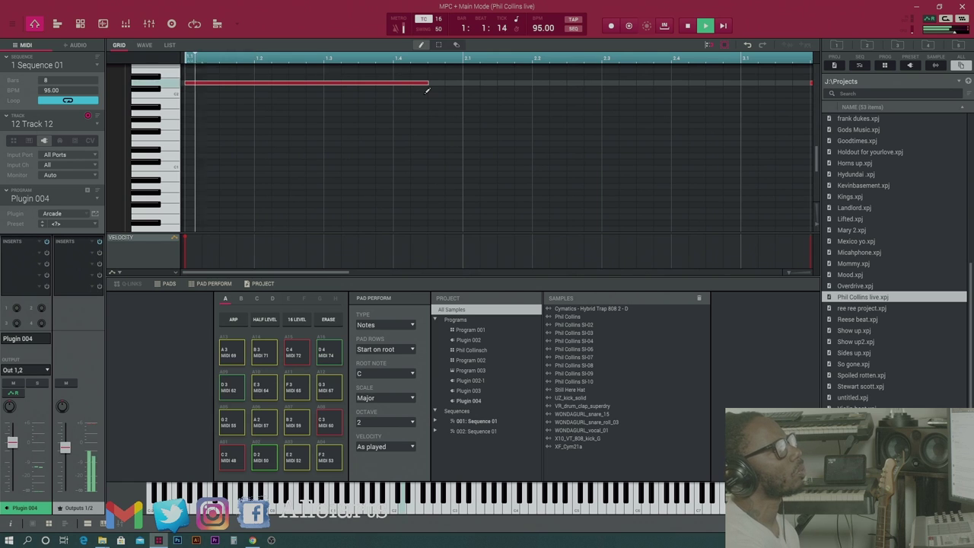
pyautogui.press('space')
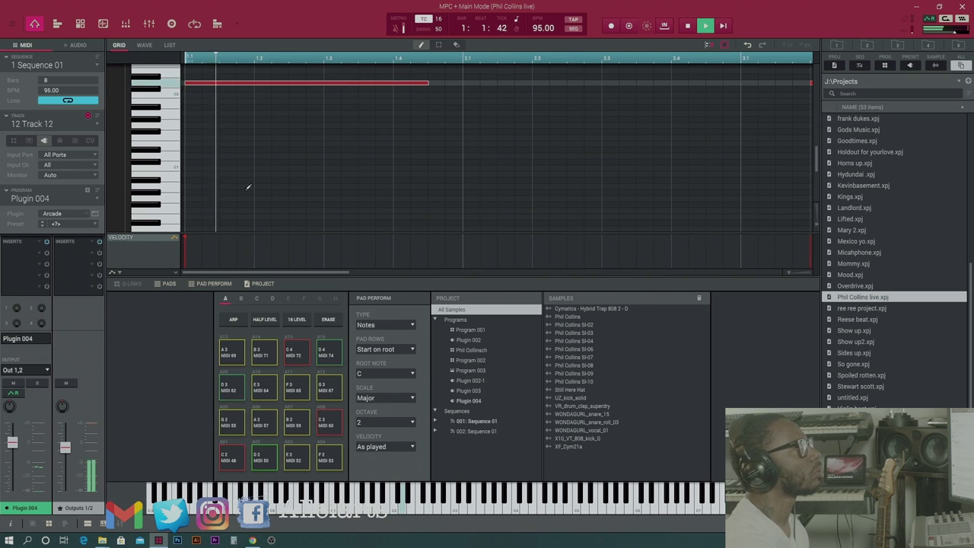
pyautogui.press('space')
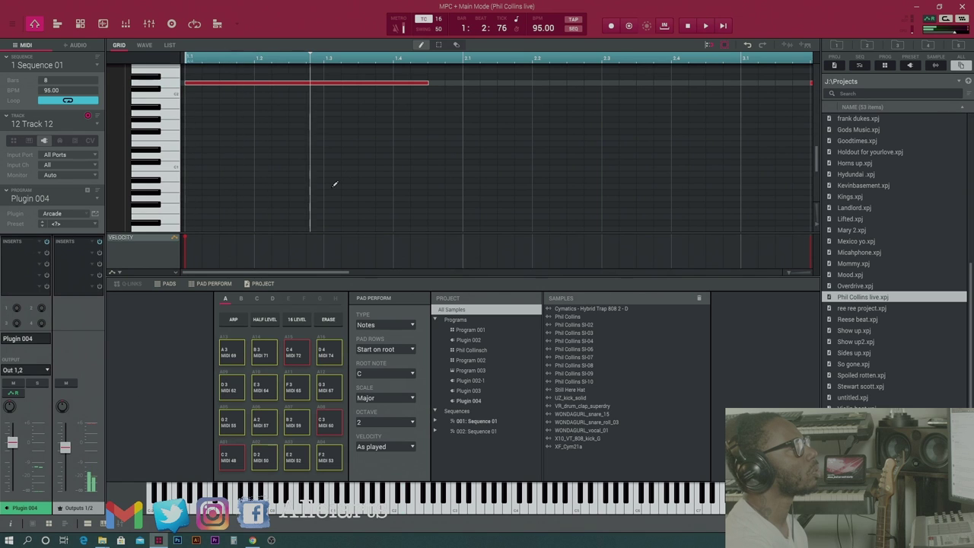
pyautogui.press('space')
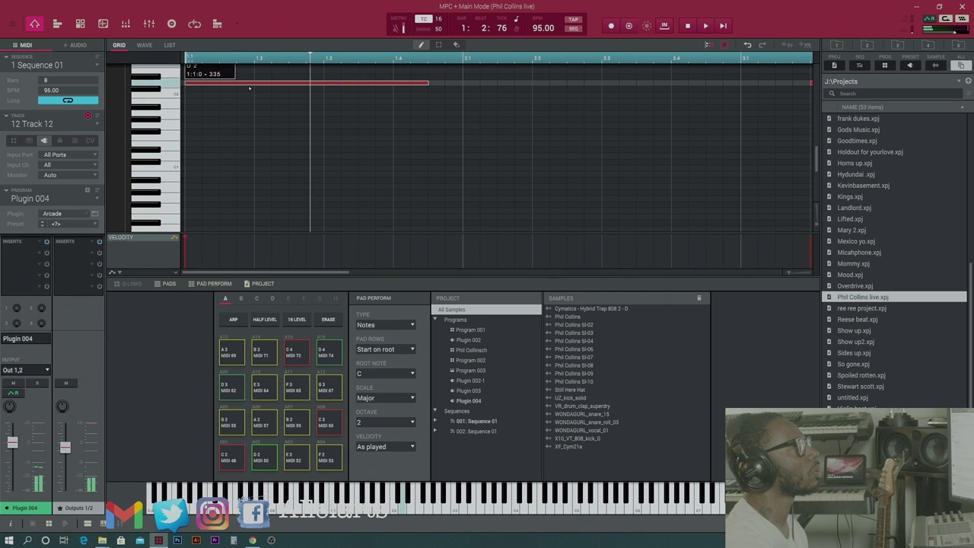
pyautogui.press('space')
# - Try a short C#2 note at 1:1:72 under the long D2 note during playback, and remove it
pyautogui.click(242, 89)
pyautogui.press('space')
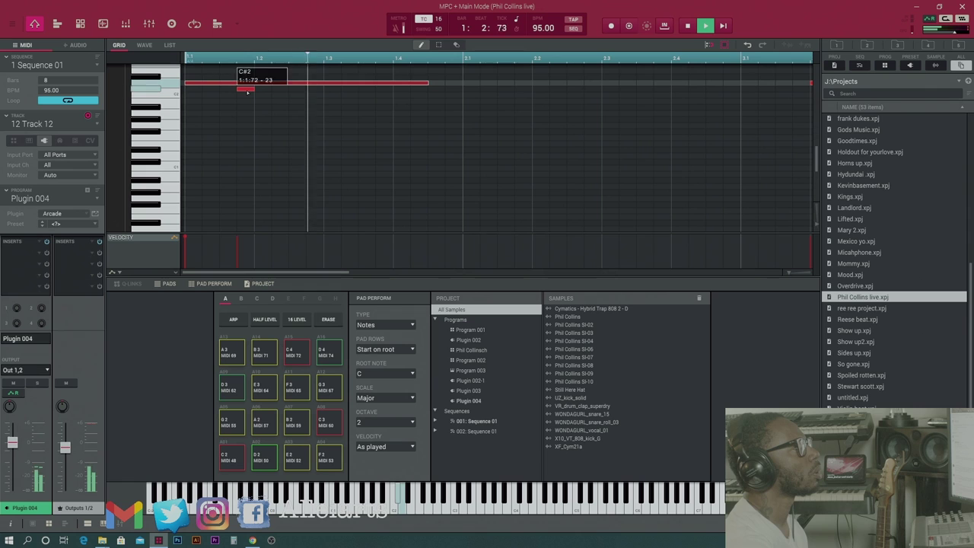
pyautogui.click(245, 90)
pyautogui.click(245, 89)
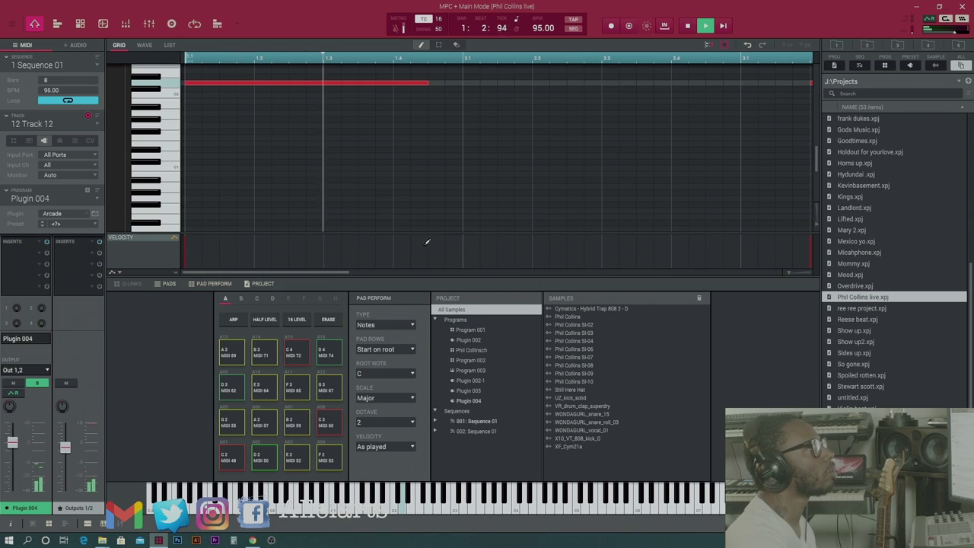
pyautogui.press('space')
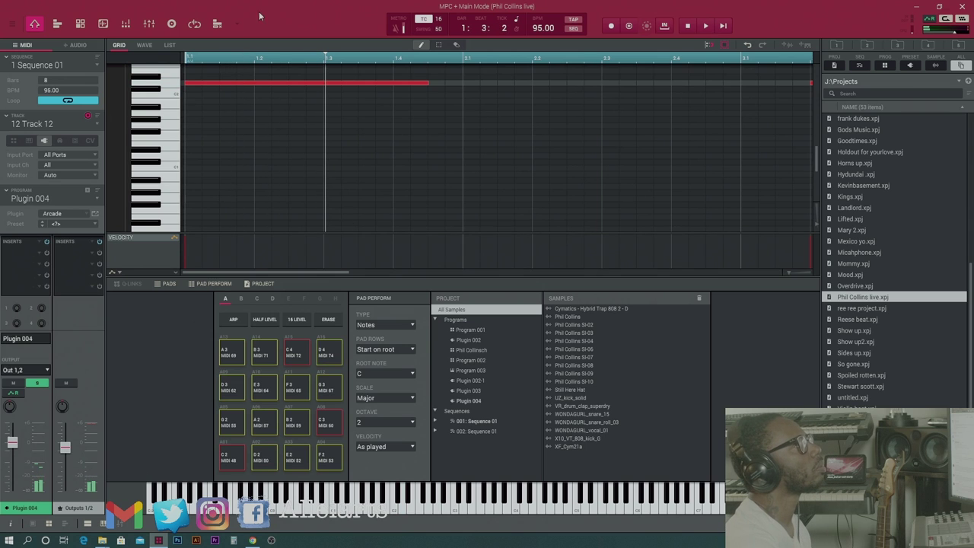
# - Shift the long D2 note in bar 1 to start at 1:1:24 and listen to it
pyautogui.click(438, 46)
pyautogui.moveTo(354, 84); pyautogui.dragTo(362, 86)
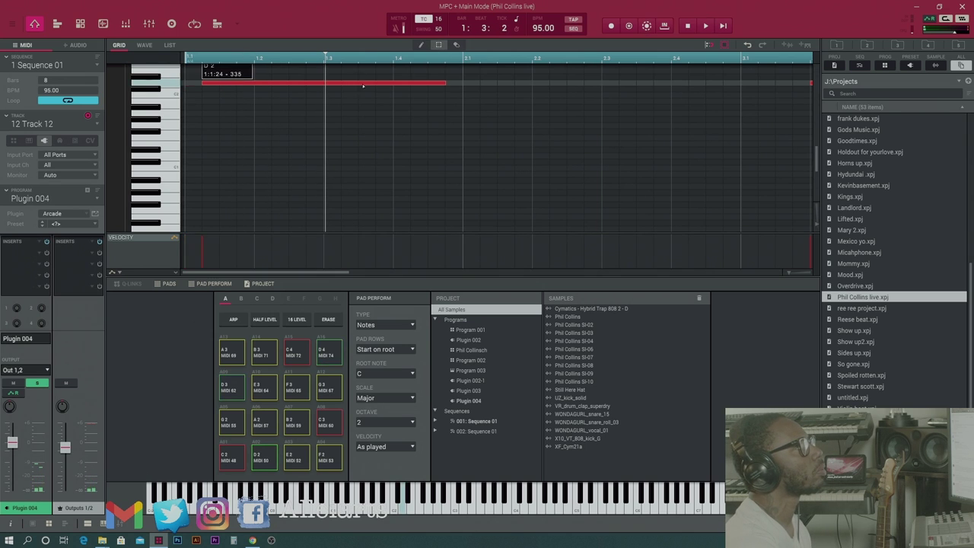
pyautogui.press('space')
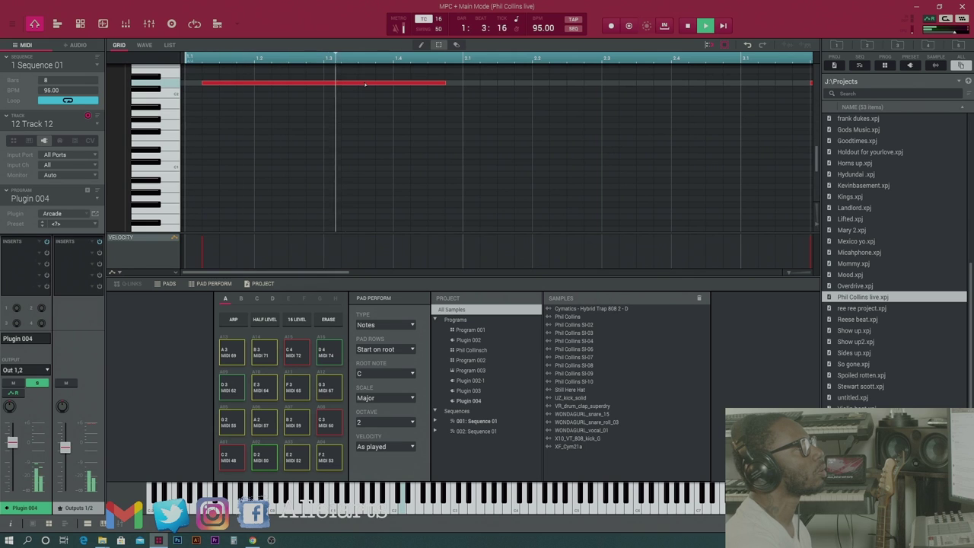
pyautogui.press('space')
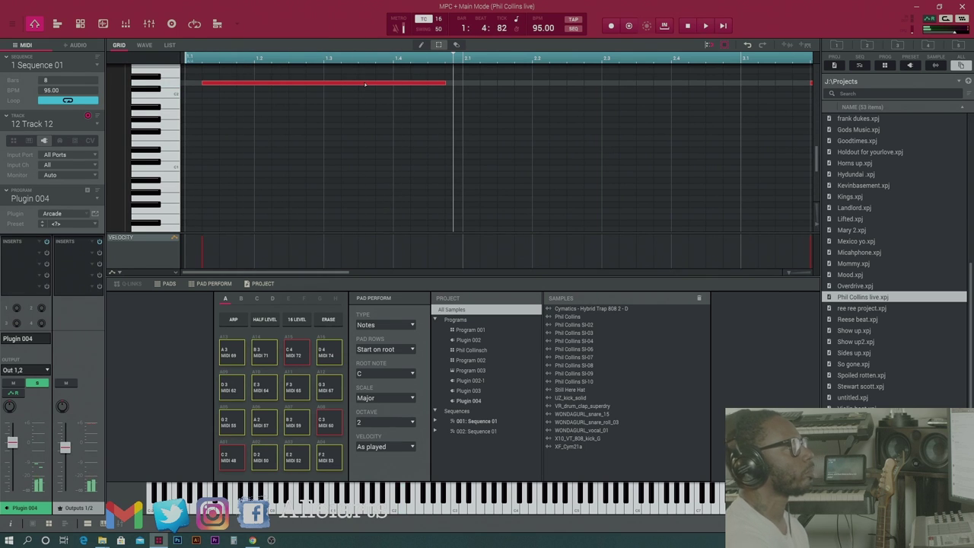
# - Add a C2 note at the start of bar 2, lengthen it to just past beat 2.4, and play it back
pyautogui.click(466, 94)
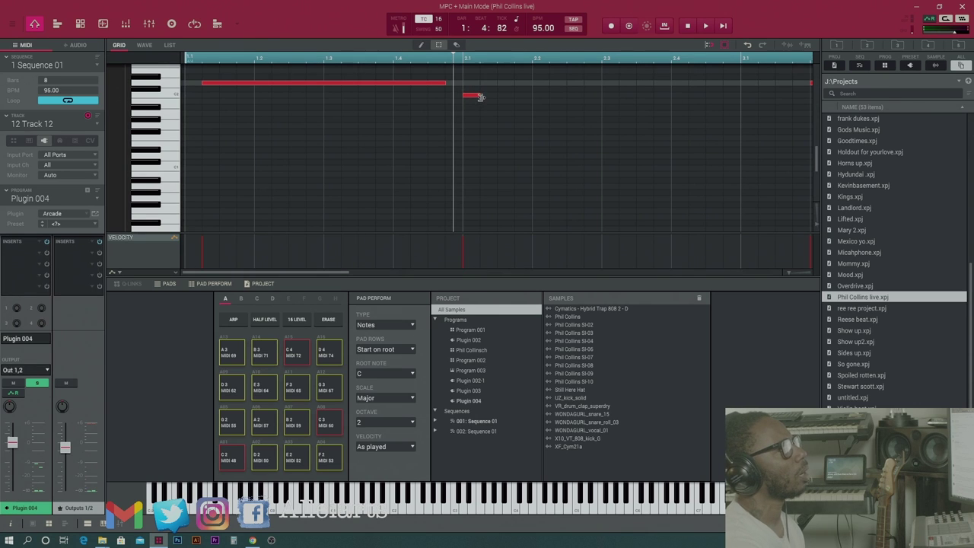
pyautogui.moveTo(480, 97); pyautogui.dragTo(685, 98)
pyautogui.press('space')
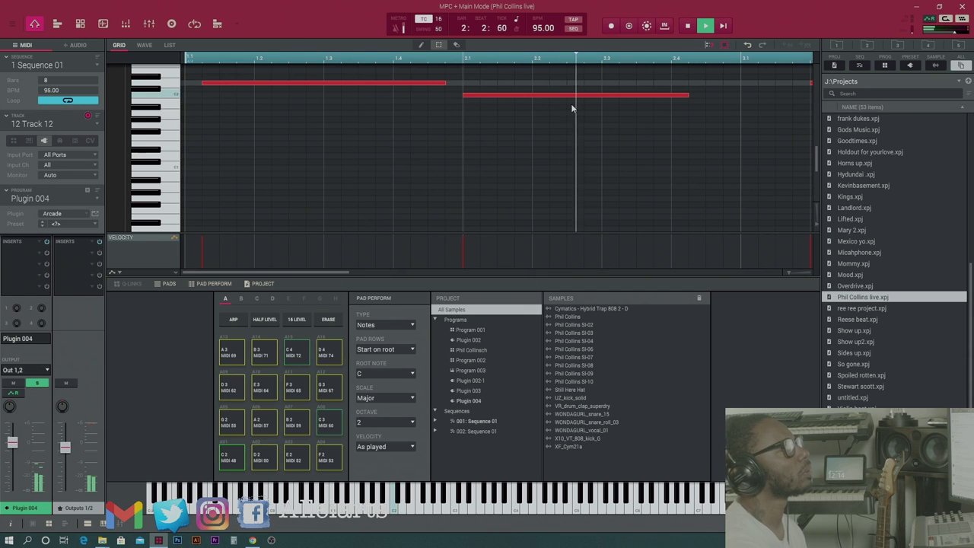
pyautogui.press('space')
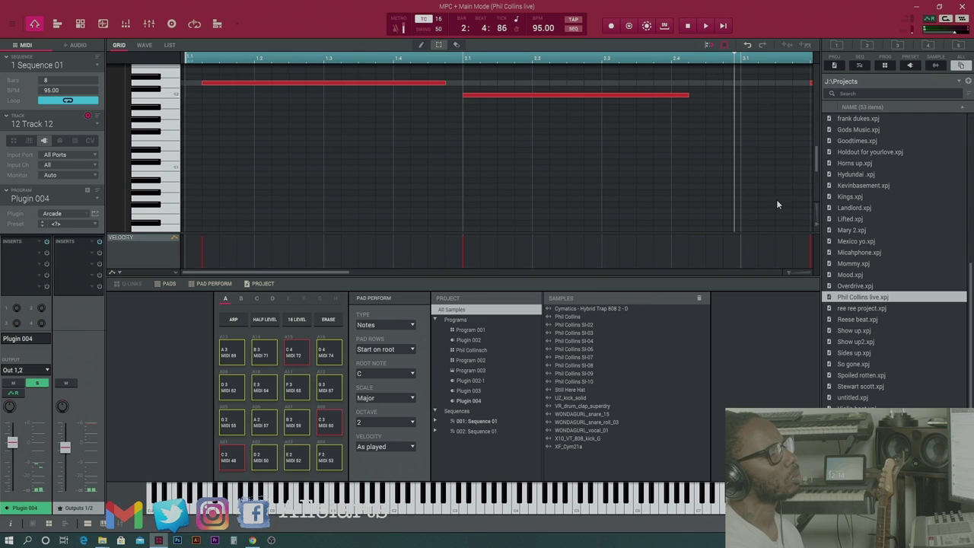
# - Move the D2 note in bar 3 to A#1 at the start of the bar and play the sequence
pyautogui.moveTo(789, 271); pyautogui.dragTo(779, 271)
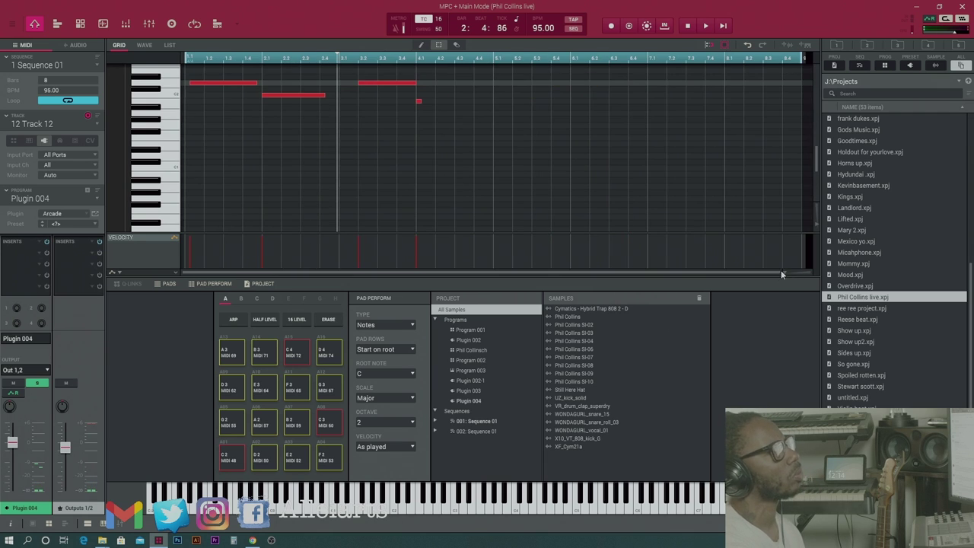
pyautogui.moveTo(379, 84); pyautogui.dragTo(359, 110)
pyautogui.press('space')
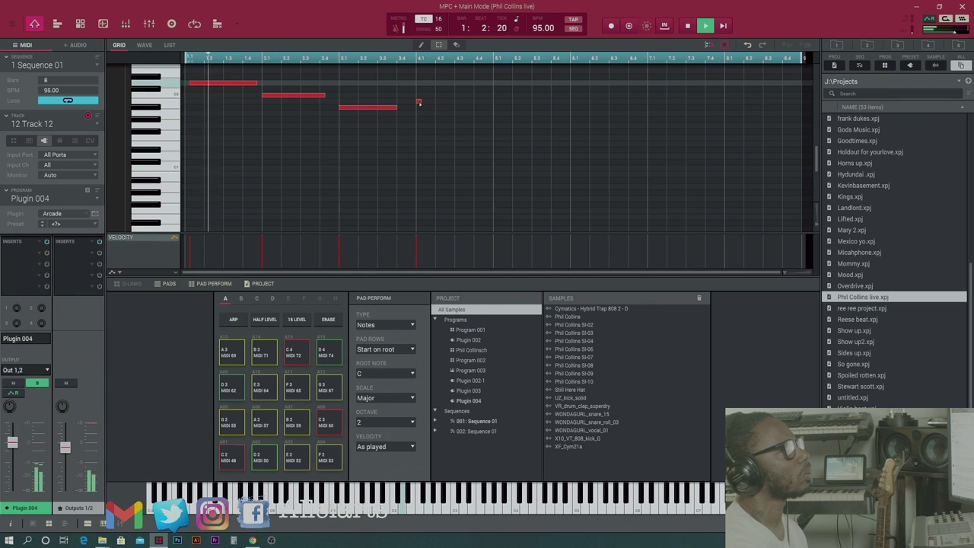
# - Make the bar 4 note a C2 reaching past beat 4.4, move the first D2 note to 1.1, and play the sequence
pyautogui.moveTo(418, 103); pyautogui.dragTo(484, 107)
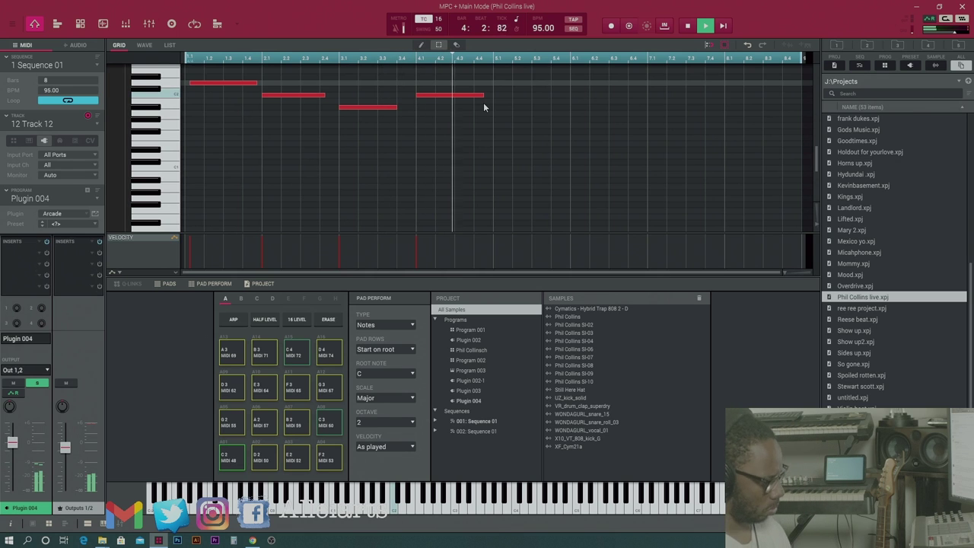
pyautogui.press('space')
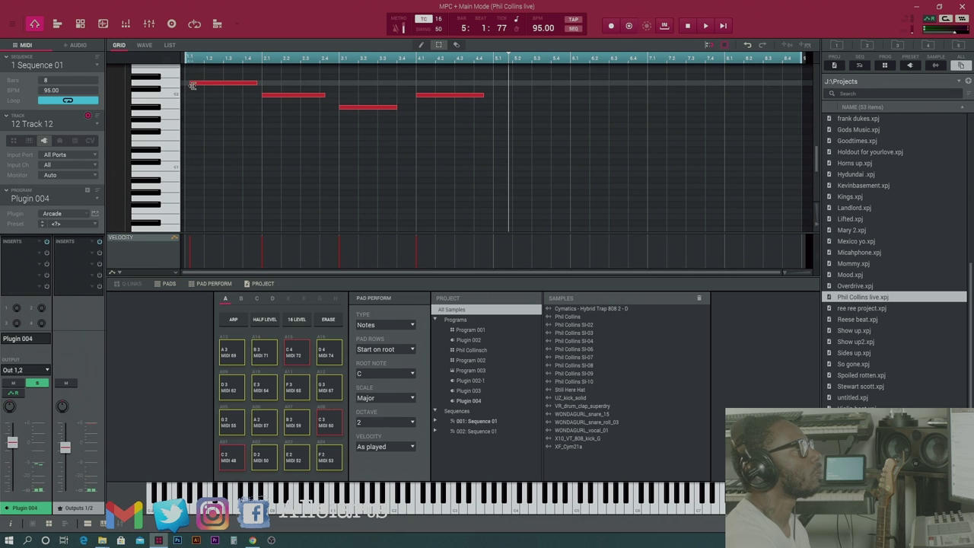
pyautogui.moveTo(204, 84); pyautogui.dragTo(202, 86)
pyautogui.press('space')
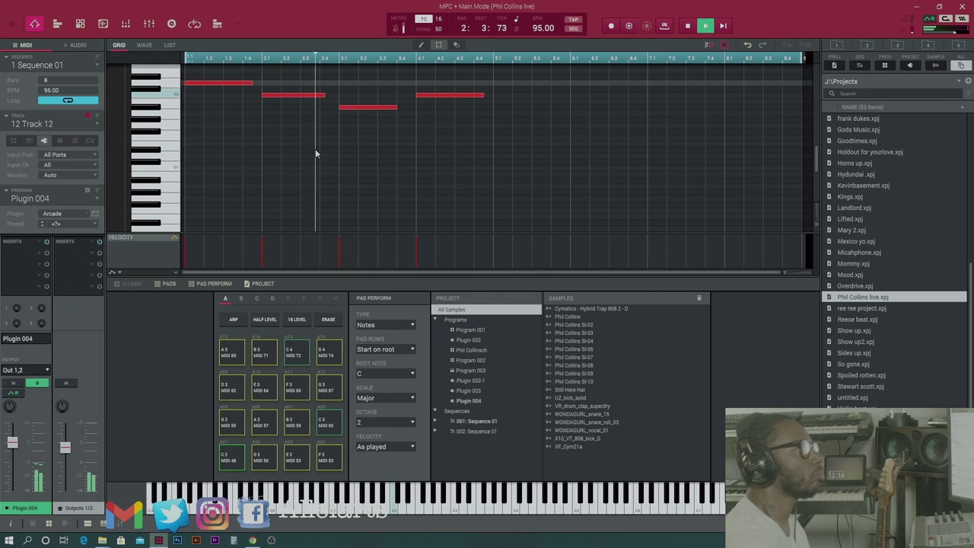
pyautogui.press('space')
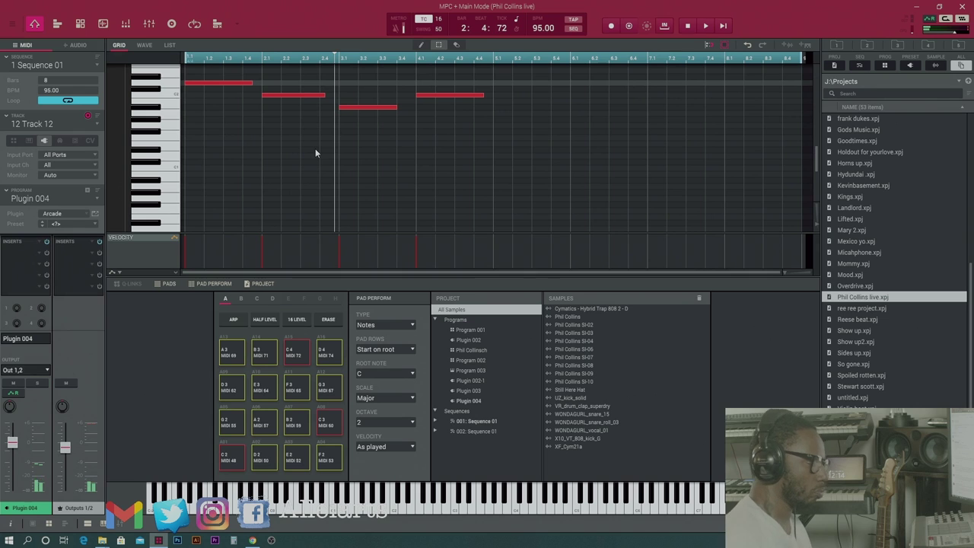
pyautogui.press('space')
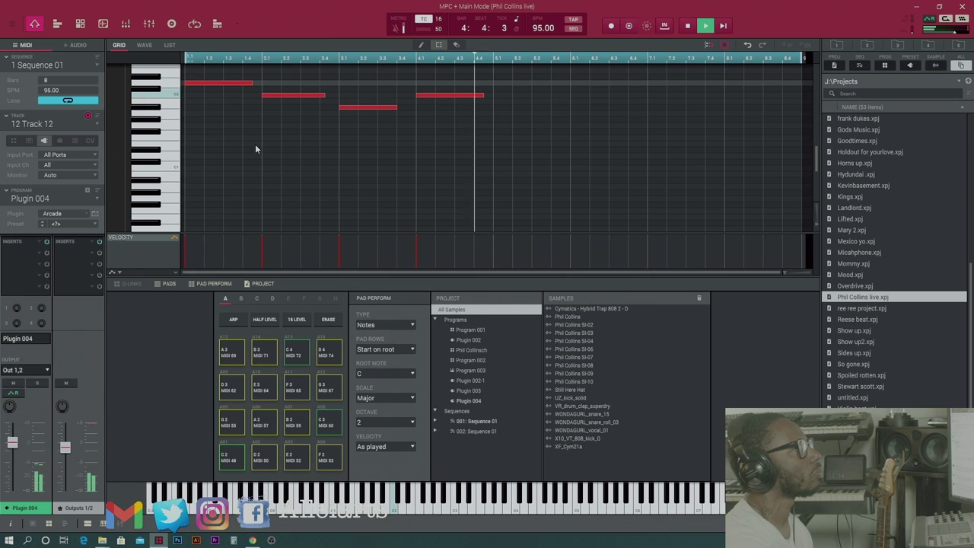
pyautogui.press('space')
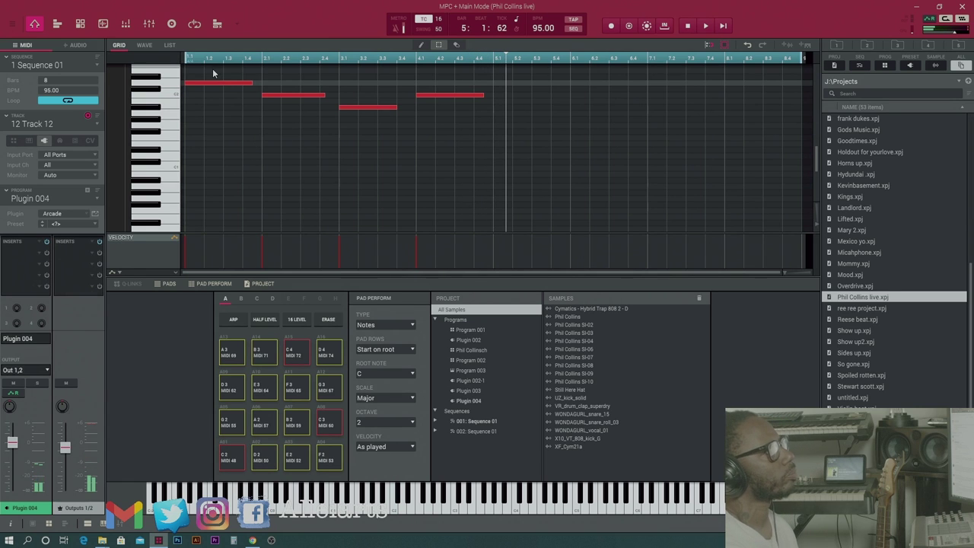
# - Select the four notes in bars 1 to 4 and duplicate them after the originals, one semitone lower
pyautogui.moveTo(213, 73); pyautogui.dragTo(470, 139)
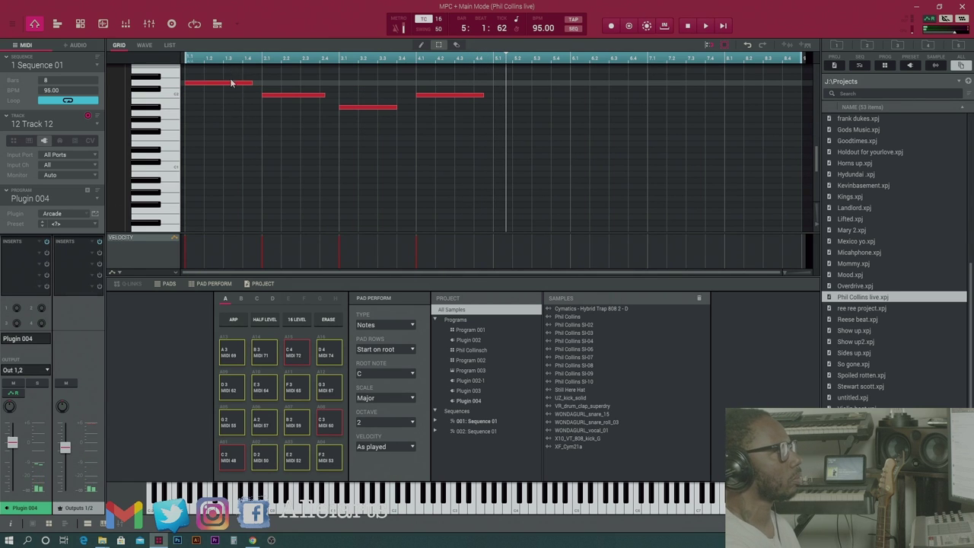
pyautogui.moveTo(233, 77); pyautogui.dragTo(449, 126)
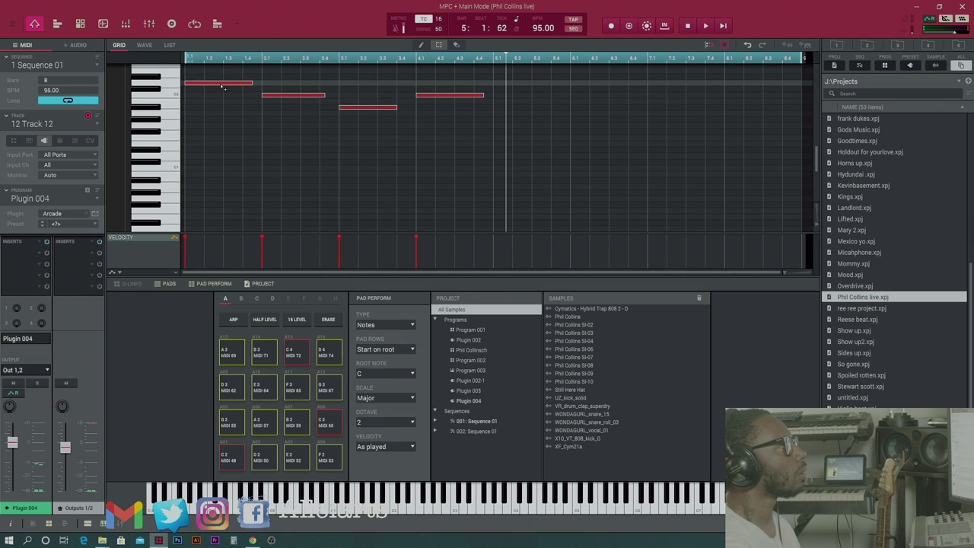
pyautogui.moveTo(222, 87); pyautogui.dragTo(529, 89)
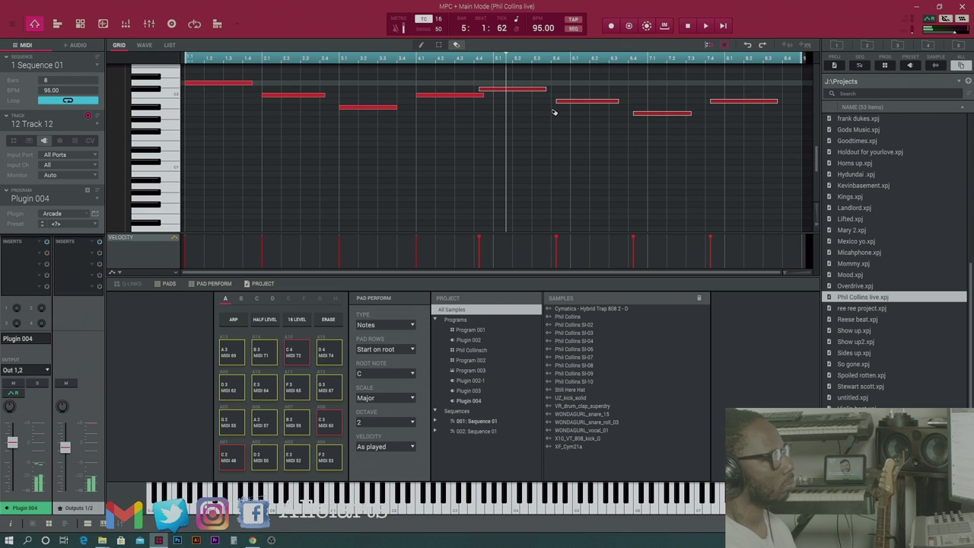
# - Undo the recent edits to the first D2 note and the bar 4 note
pyautogui.press('s')
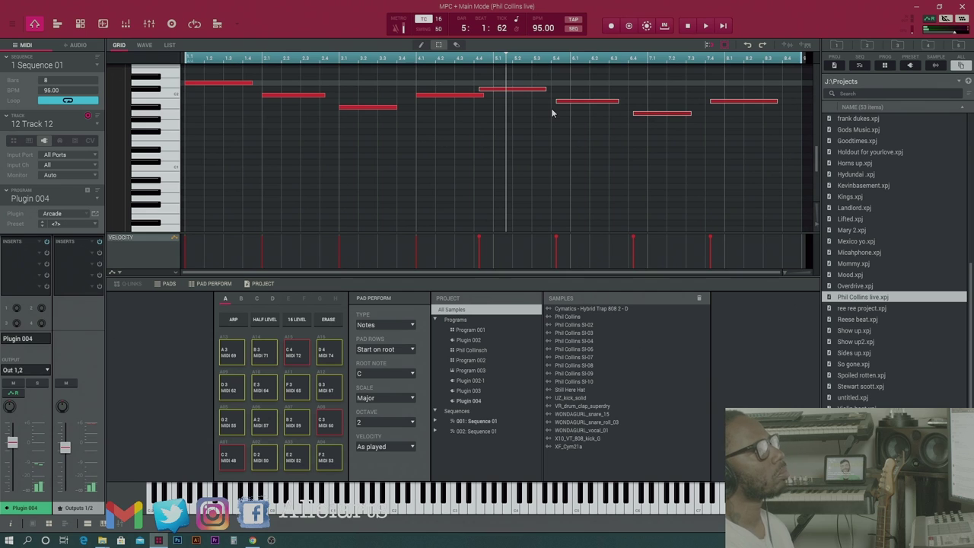
pyautogui.press('e')
pyautogui.press('s')
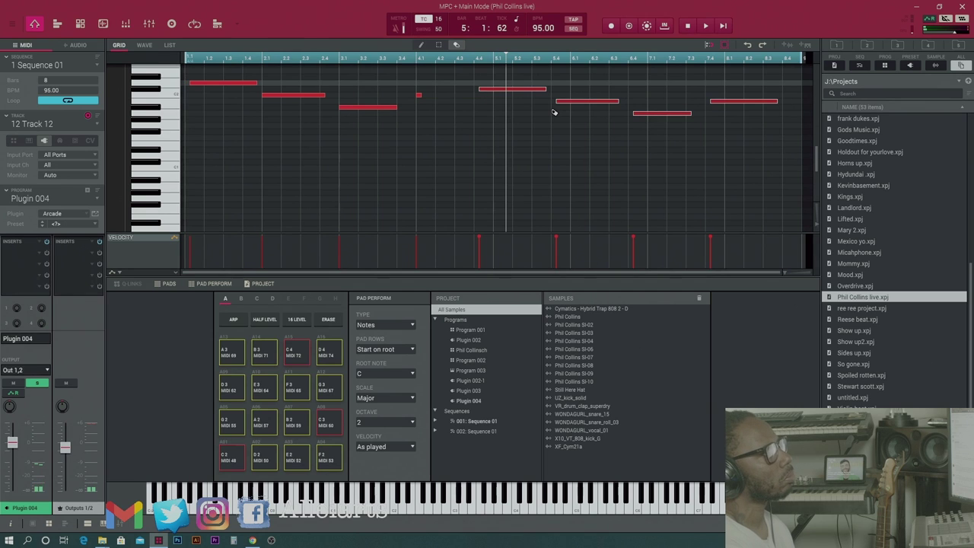
pyautogui.hotkey('ctrl', 'z')
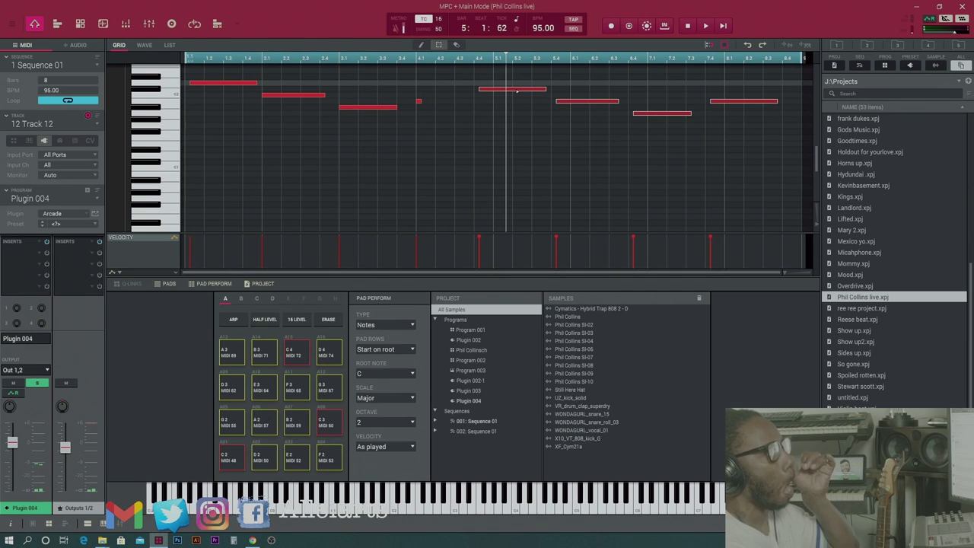
# - Shift the four duplicated notes to start at bar 5 and play the sequence
pyautogui.moveTo(518, 92); pyautogui.dragTo(531, 92)
pyautogui.press('space')
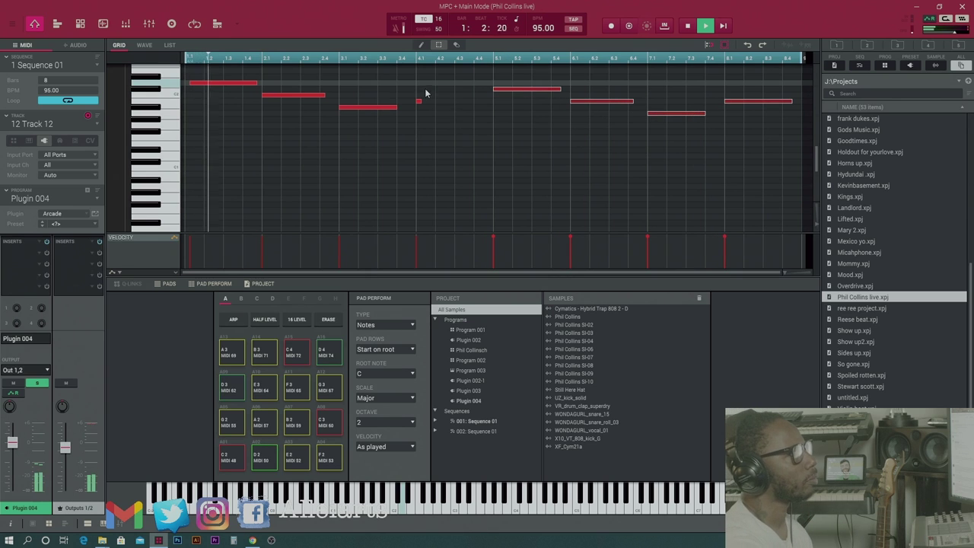
pyautogui.press('space')
# - Lengthen the short B1 note at 4.1 to almost the end of bar 4, delete the duplicated notes, and play the sequence
pyautogui.moveTo(419, 100); pyautogui.dragTo(486, 109)
pyautogui.press('Delete')
pyautogui.press('space')
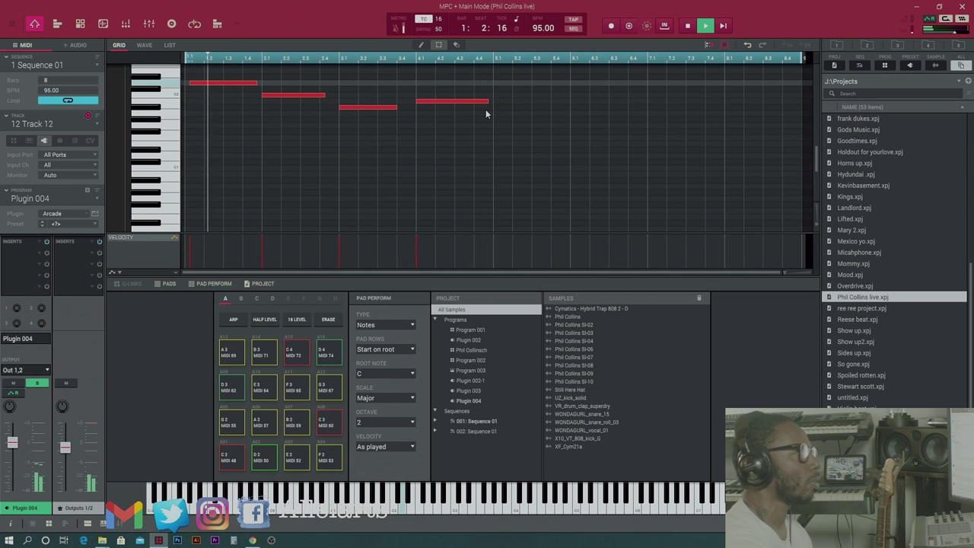
# - Try duplicating the four notes of bars 1 to 4 so the copies start at bar 5, and play the sequence
pyautogui.press('space')
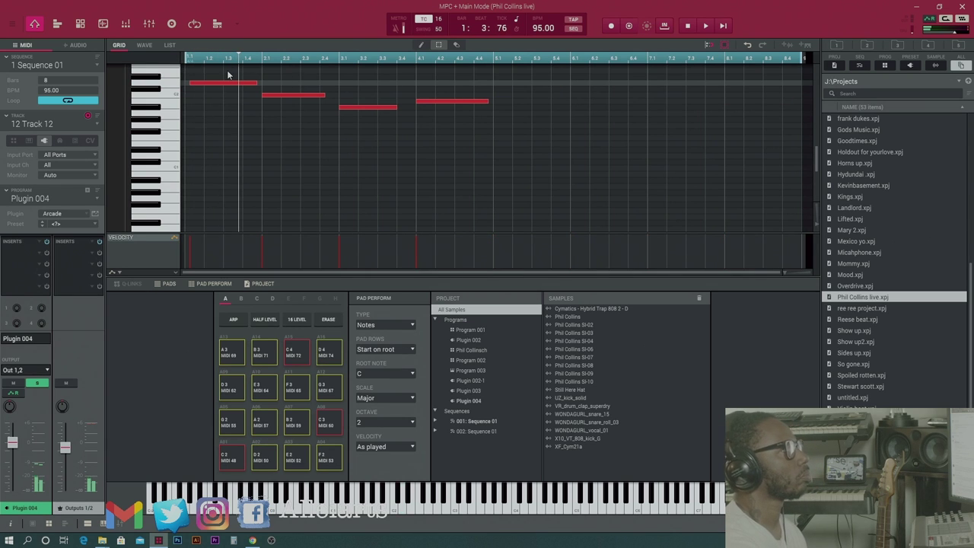
pyautogui.moveTo(227, 74); pyautogui.dragTo(431, 118)
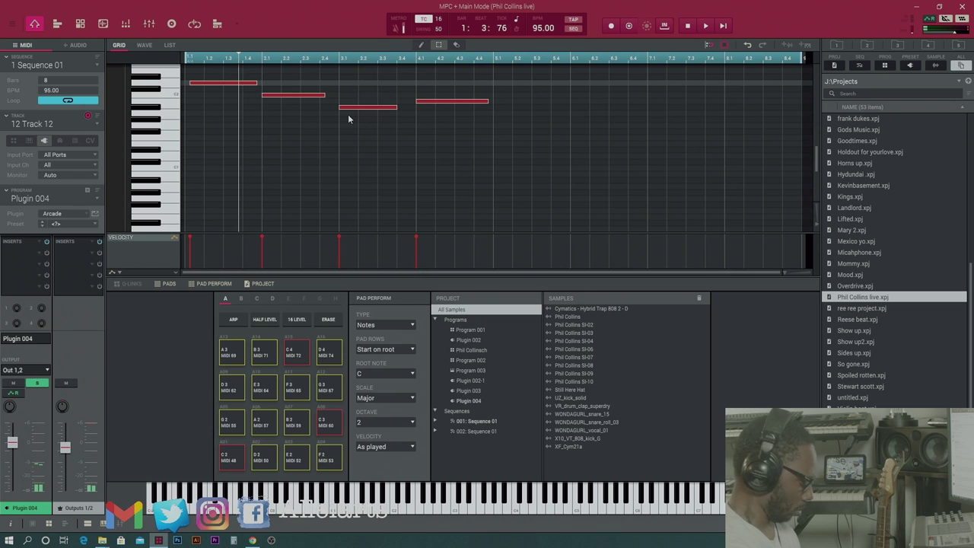
pyautogui.moveTo(233, 86); pyautogui.dragTo(478, 98)
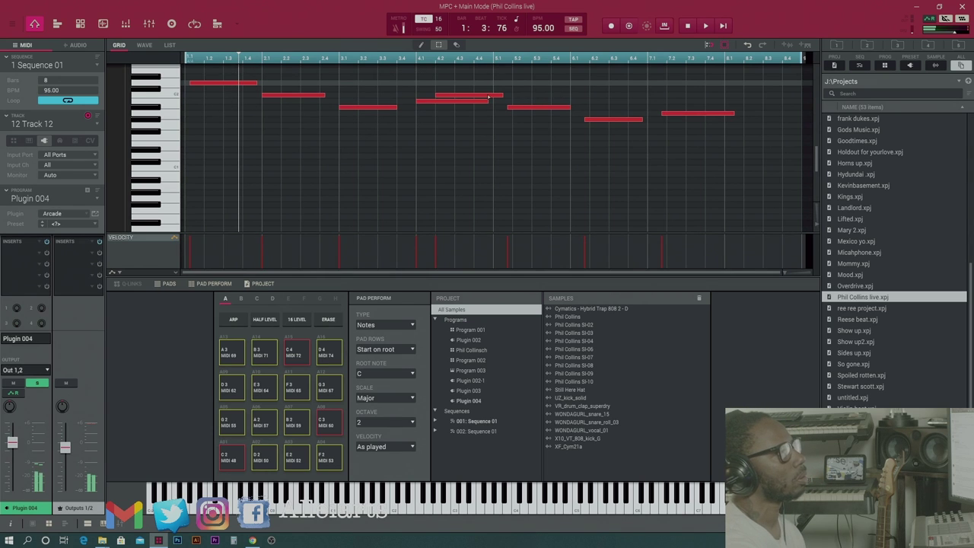
pyautogui.moveTo(491, 92); pyautogui.dragTo(701, 130)
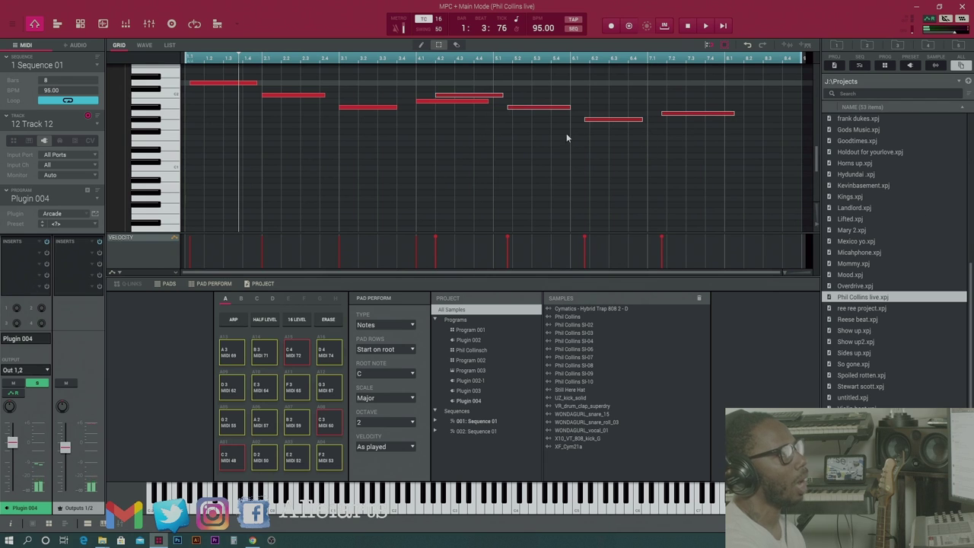
pyautogui.moveTo(494, 96); pyautogui.dragTo(550, 84)
pyautogui.press('space')
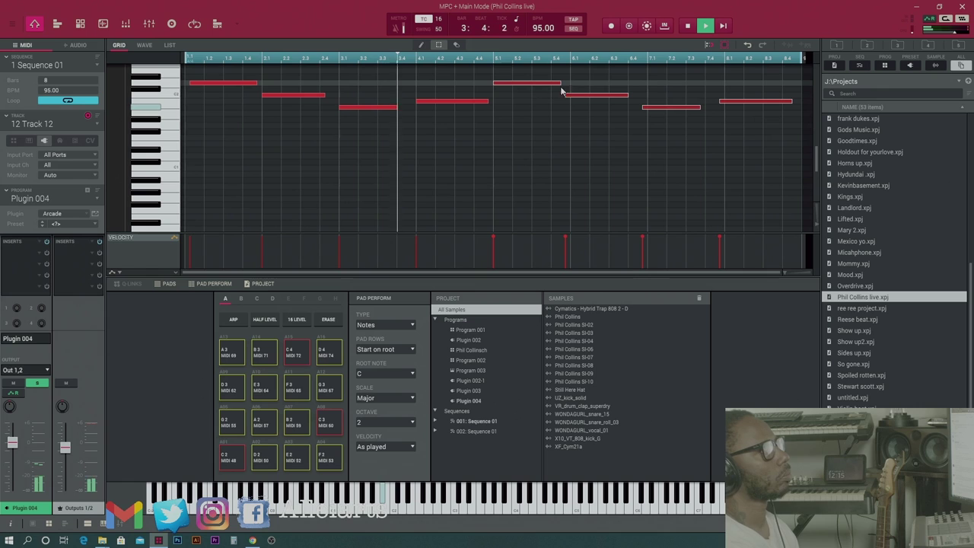
pyautogui.press('space')
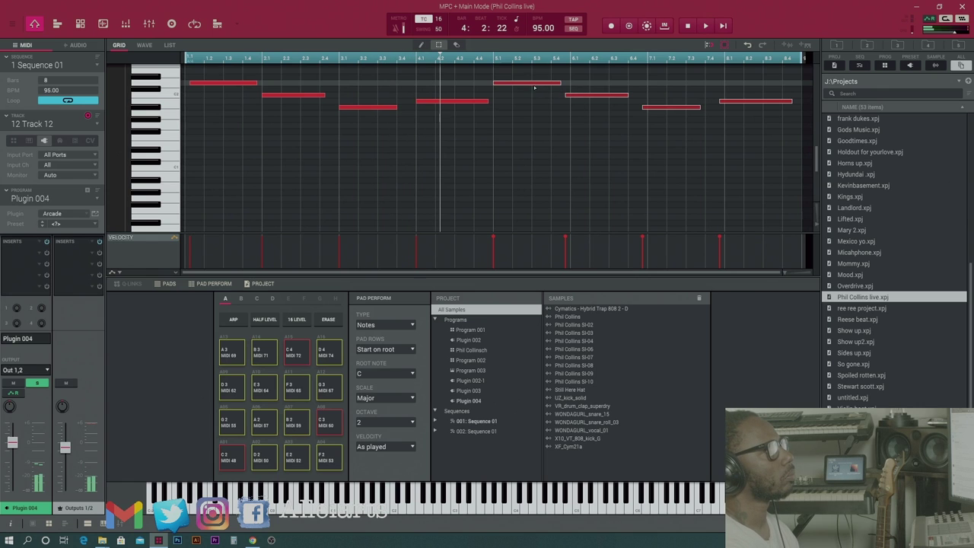
pyautogui.hotkey('ctrl', 'z')
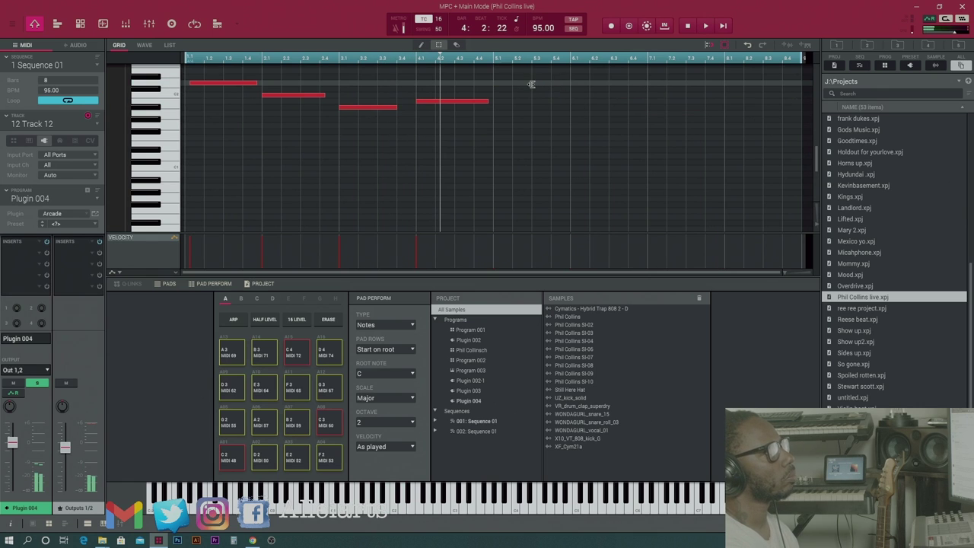
# - Clear the stray short note in bar 5 and place copies of the four notes across bars 5 to 8 at the same pitches
pyautogui.doubleClick(527, 83)
pyautogui.press('e')
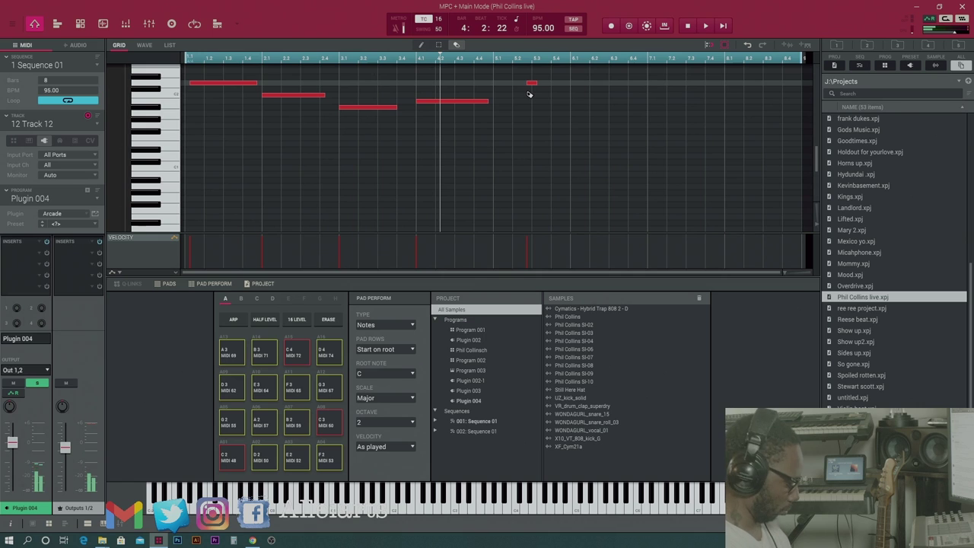
pyautogui.hotkey('ctrl', 'shift', 'z')
pyautogui.press('s')
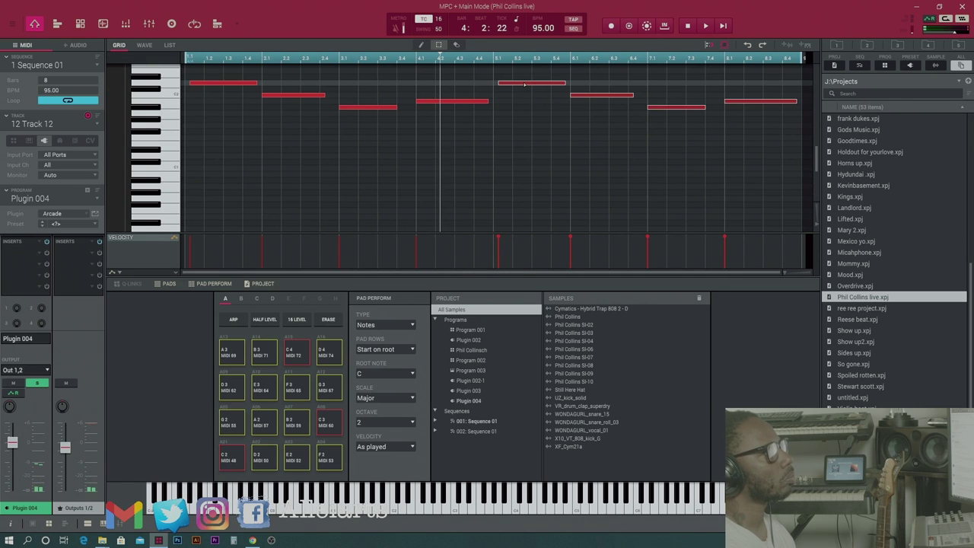
pyautogui.click(483, 219)
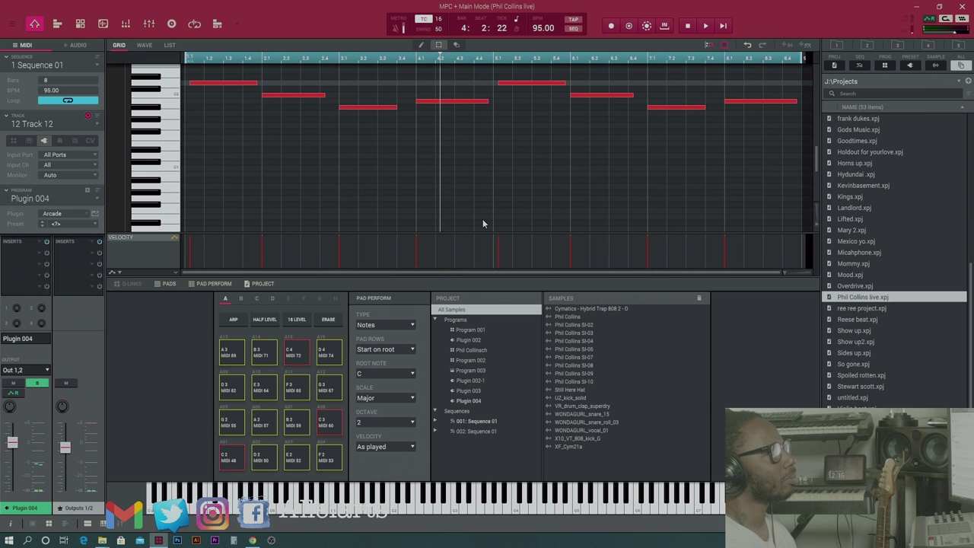
# - Play the sequence and raise the bar 4 note one semitone to C2
pyautogui.press('space')
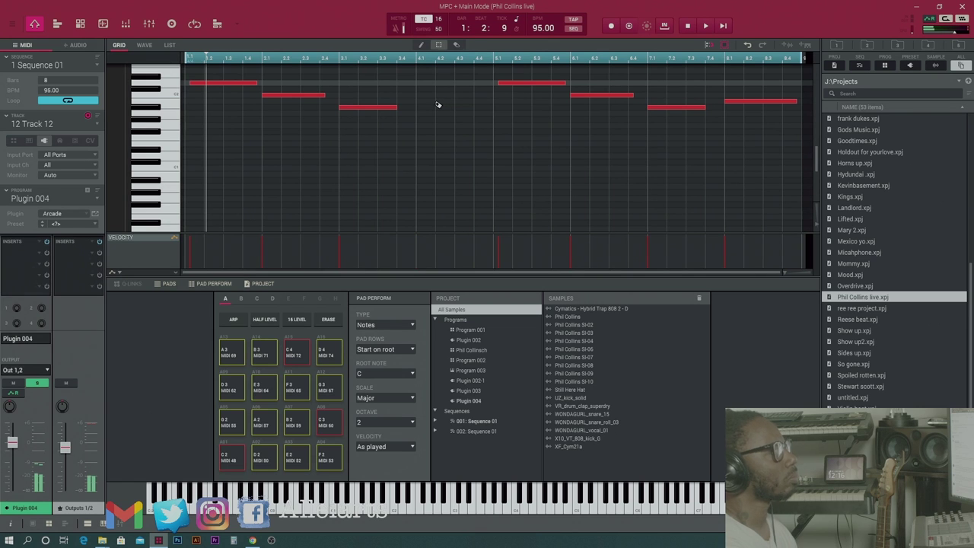
pyautogui.press('e')
pyautogui.click(440, 101)
pyautogui.press('d')
pyautogui.moveTo(438, 105); pyautogui.dragTo(435, 98)
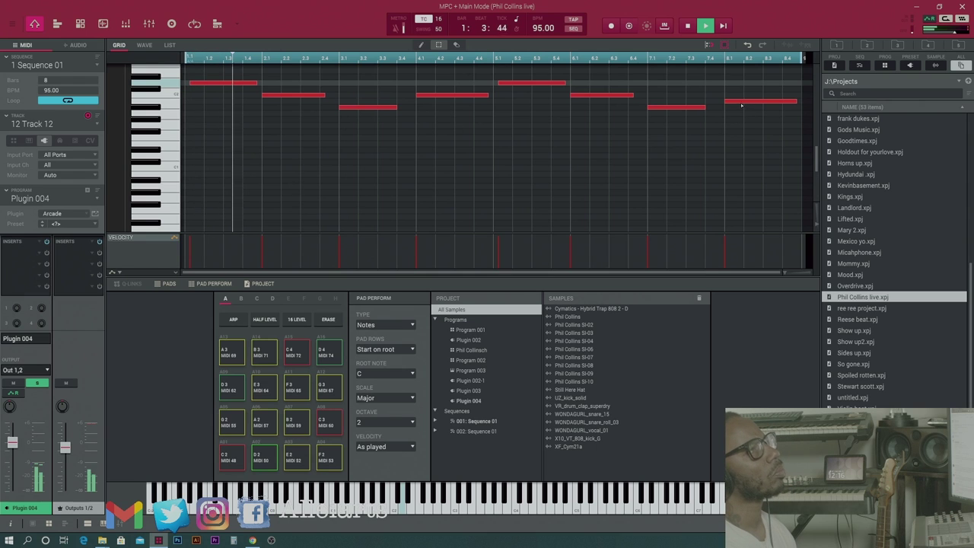
# - Raise the bar 8 note one semitone to C2 and play the sequence through
pyautogui.moveTo(736, 104); pyautogui.dragTo(737, 96)
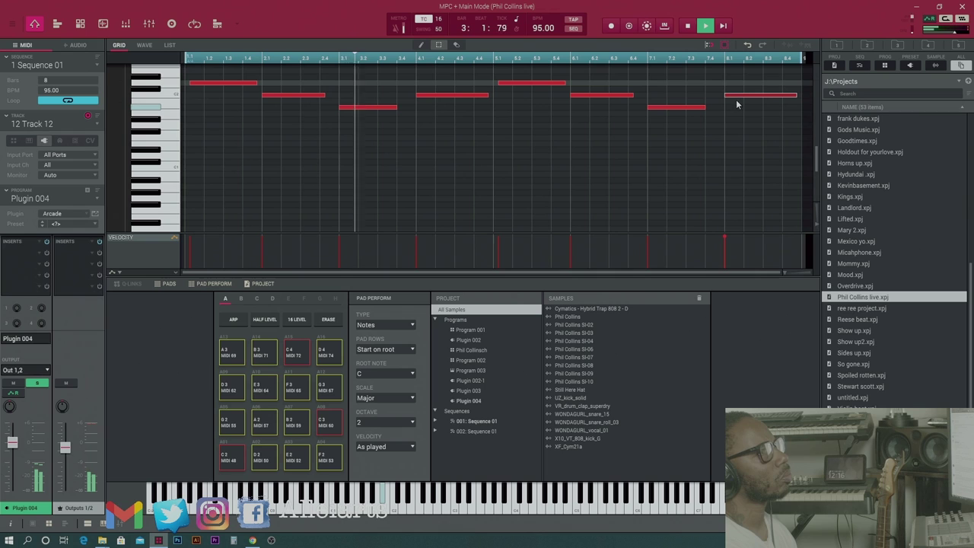
pyautogui.press('space')
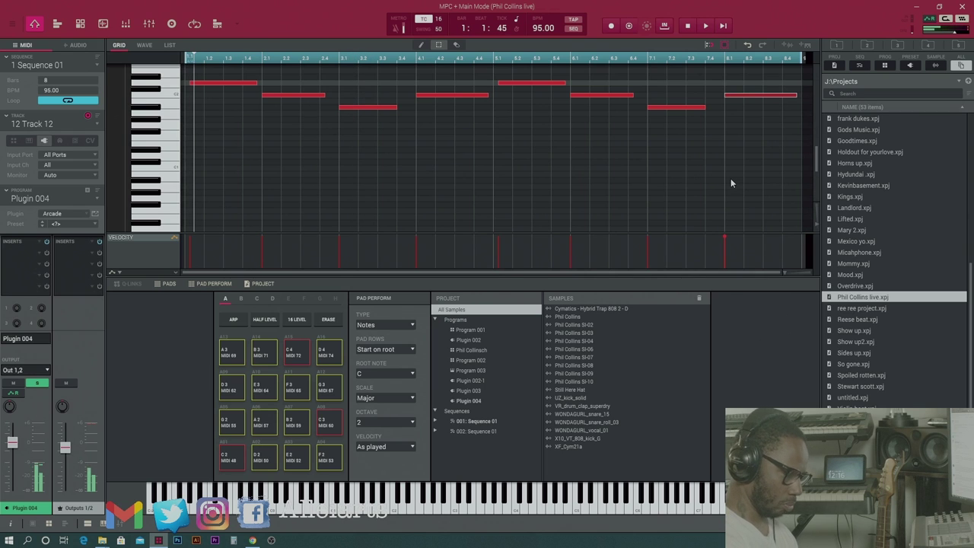
pyautogui.press('space')
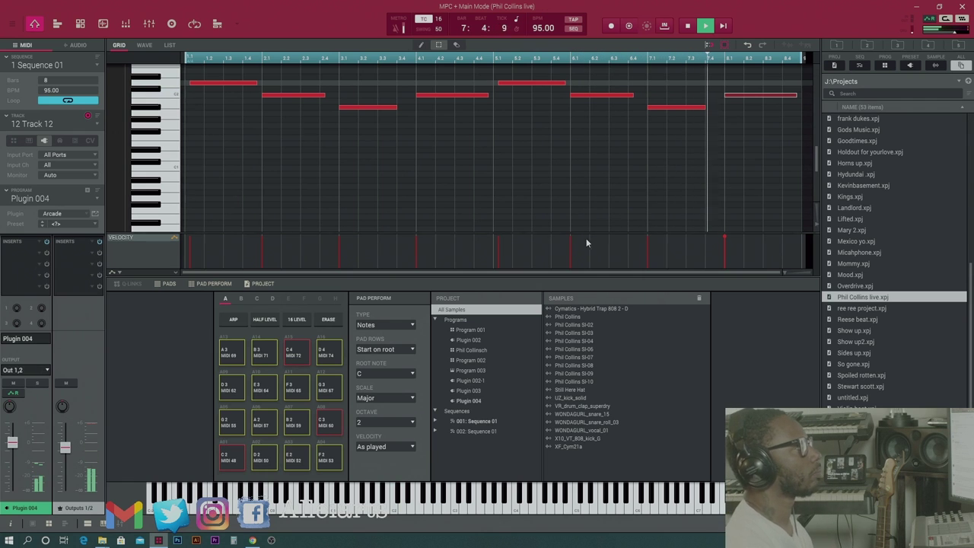
pyautogui.press('space')
# - Look through the VST effects available for an insert slot on Plugin 004, and close the list without choosing one
pyautogui.click(23, 256)
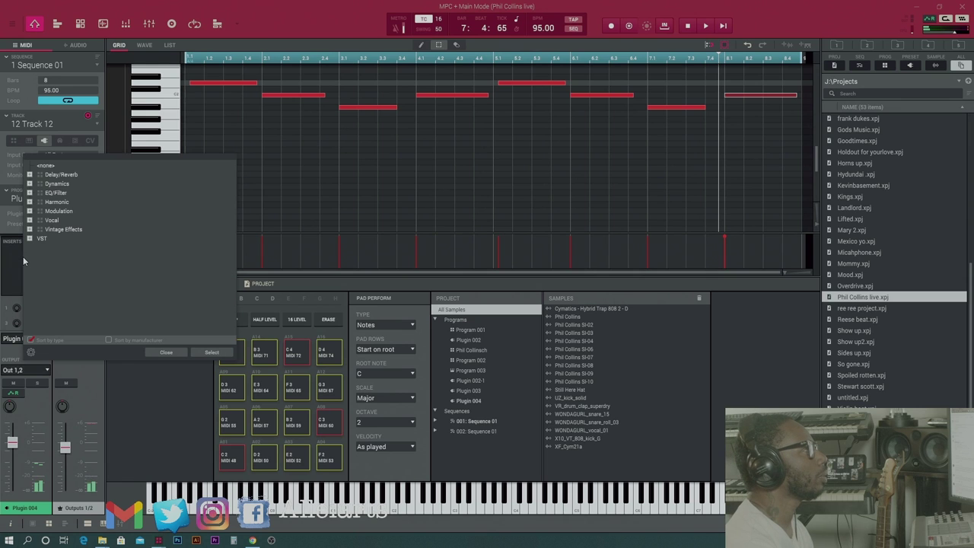
pyautogui.click(30, 239)
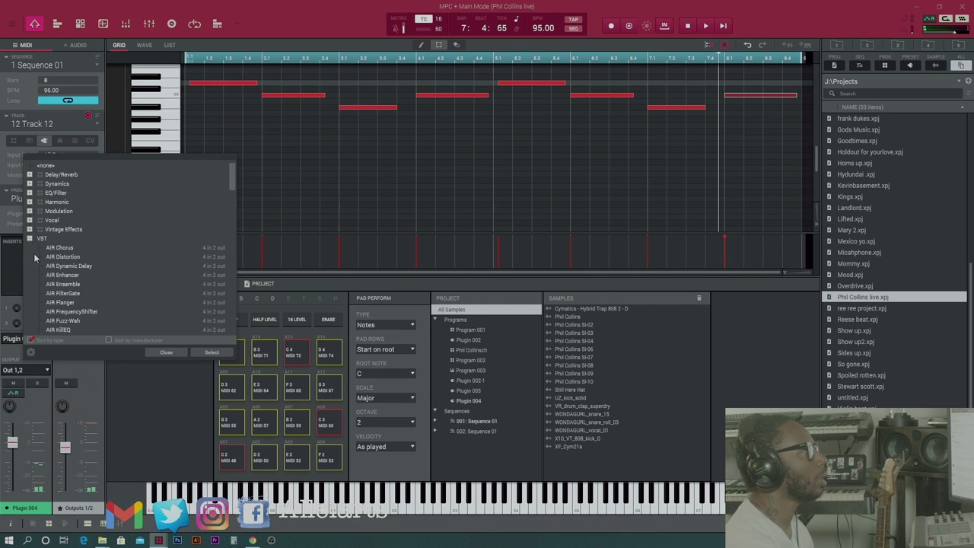
pyautogui.scroll(-2, 82, 258)
pyautogui.scroll(-3, 81, 258)
pyautogui.scroll(-3, 81, 263)
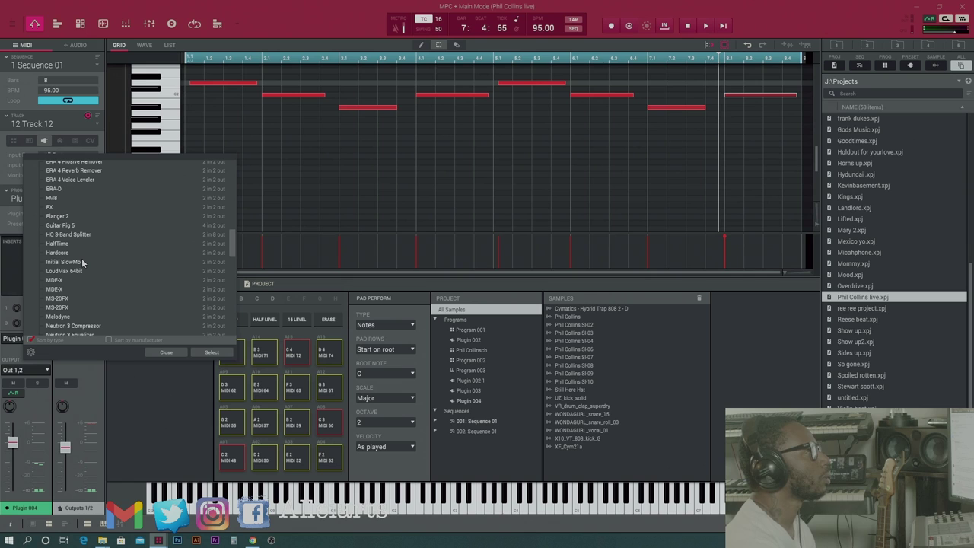
pyautogui.scroll(-3, 82, 263)
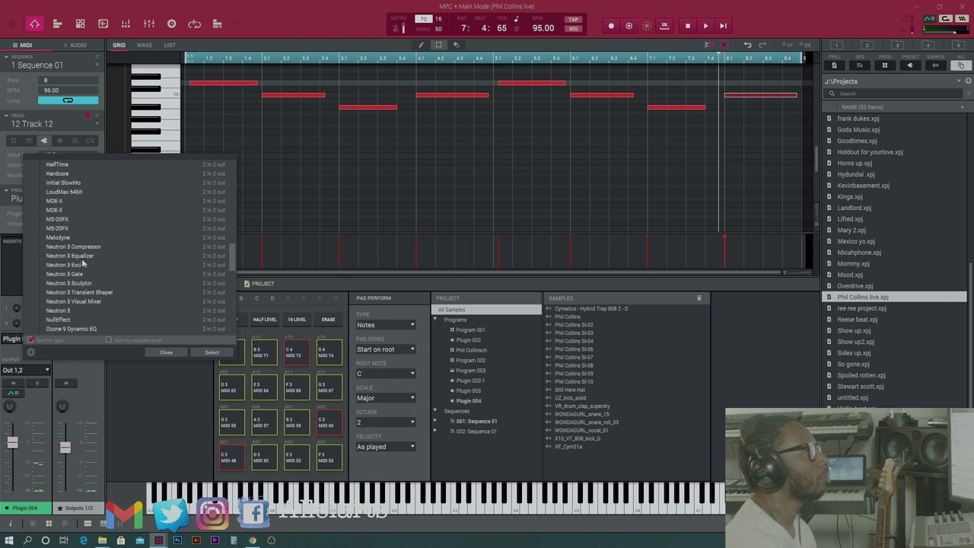
pyautogui.scroll(-10, 89, 279)
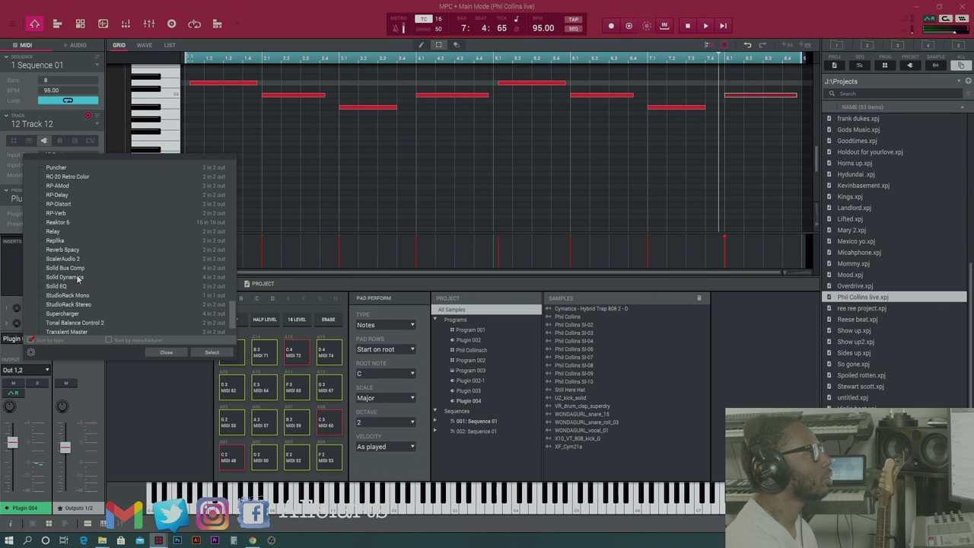
pyautogui.scroll(-1, 78, 278)
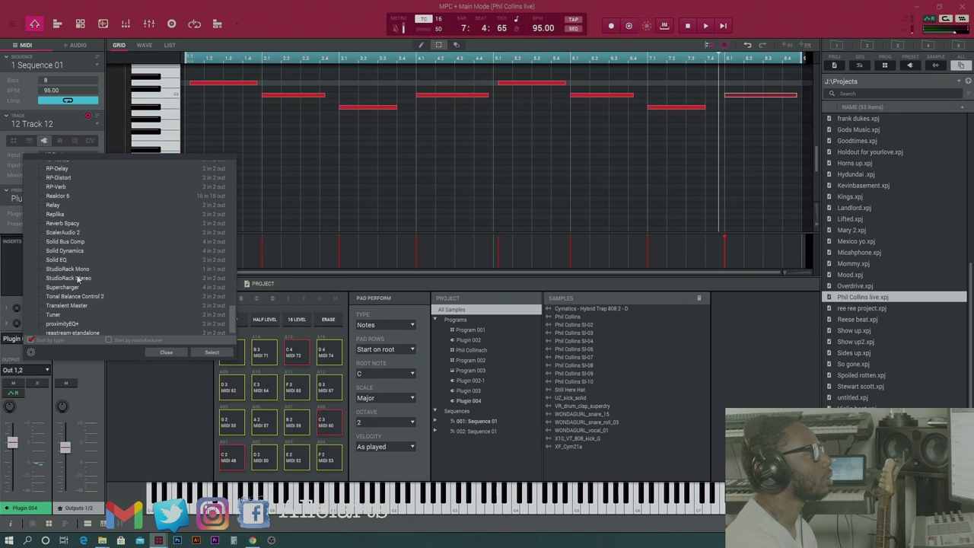
pyautogui.click(76, 322)
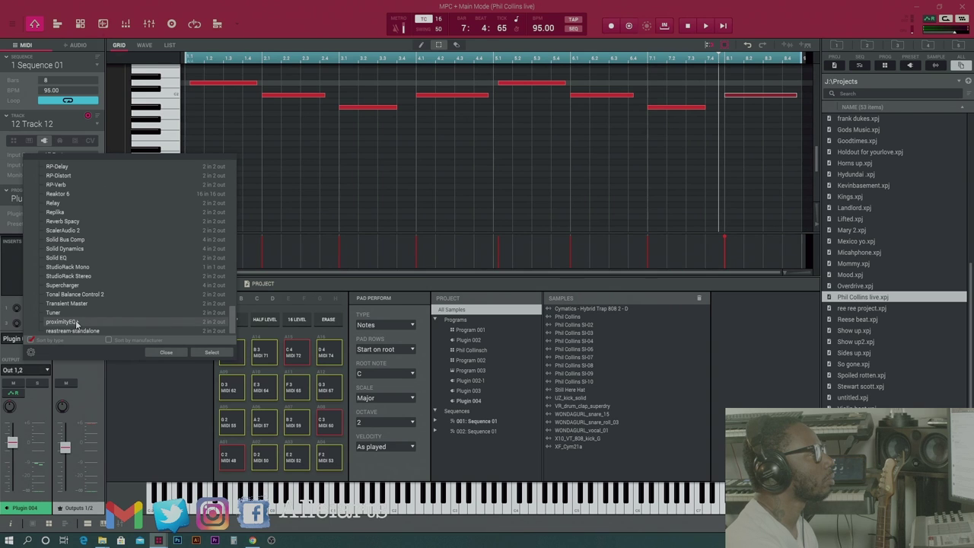
pyautogui.click(182, 352)
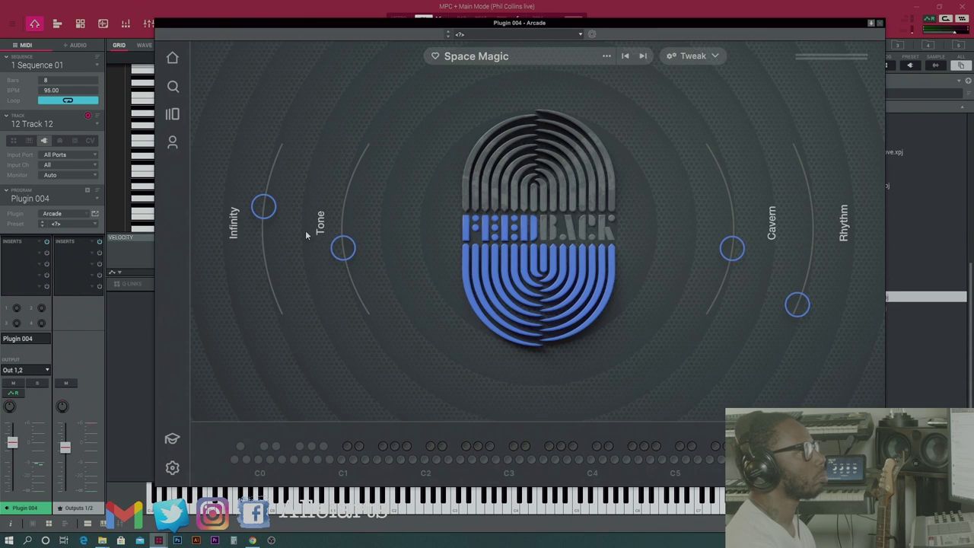
# - Audition the Arcade kits Arctic Freeze, In Exile, That Look and No Destination with the sequence
pyautogui.click(644, 57)
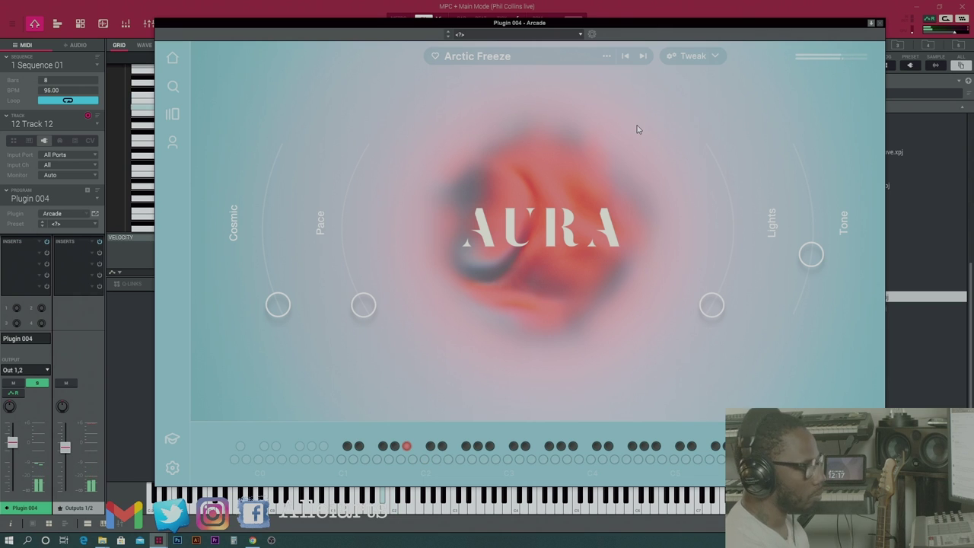
pyautogui.click(643, 58)
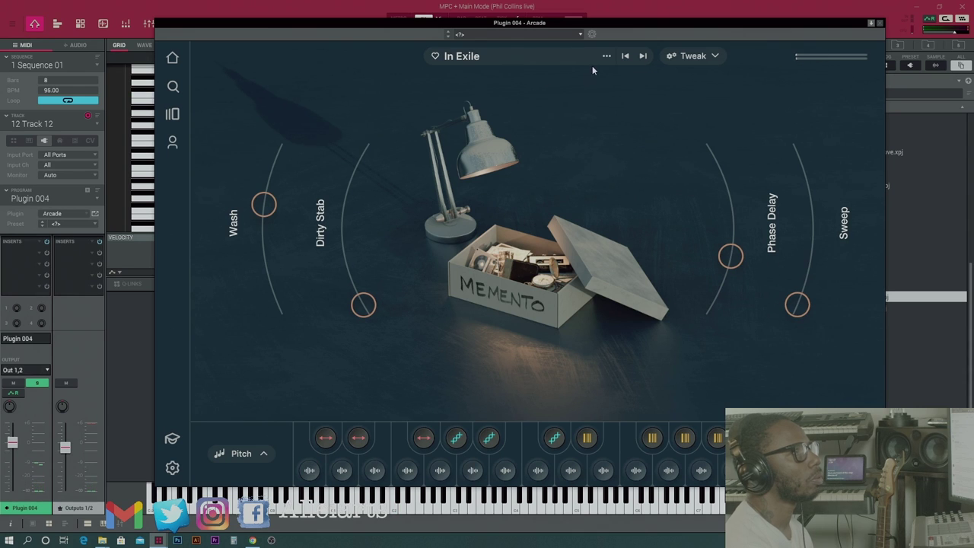
pyautogui.click(643, 57)
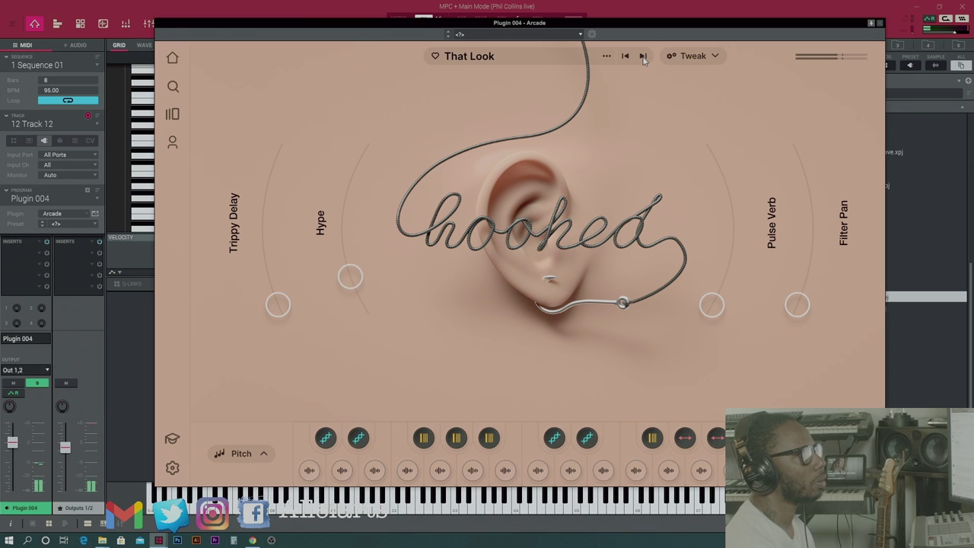
pyautogui.click(643, 57)
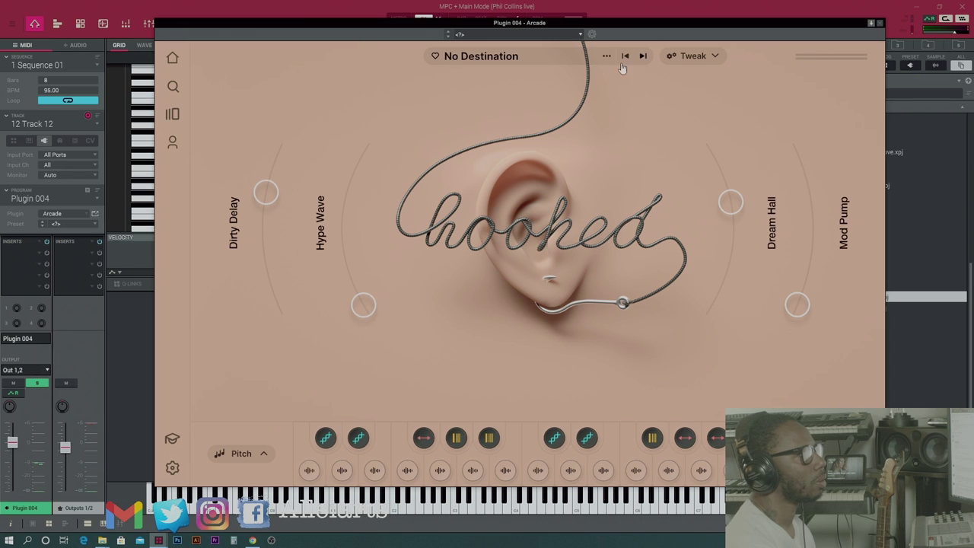
# - Load the Hype Lead note kit from Arcade's Hooked line
pyautogui.click(173, 115)
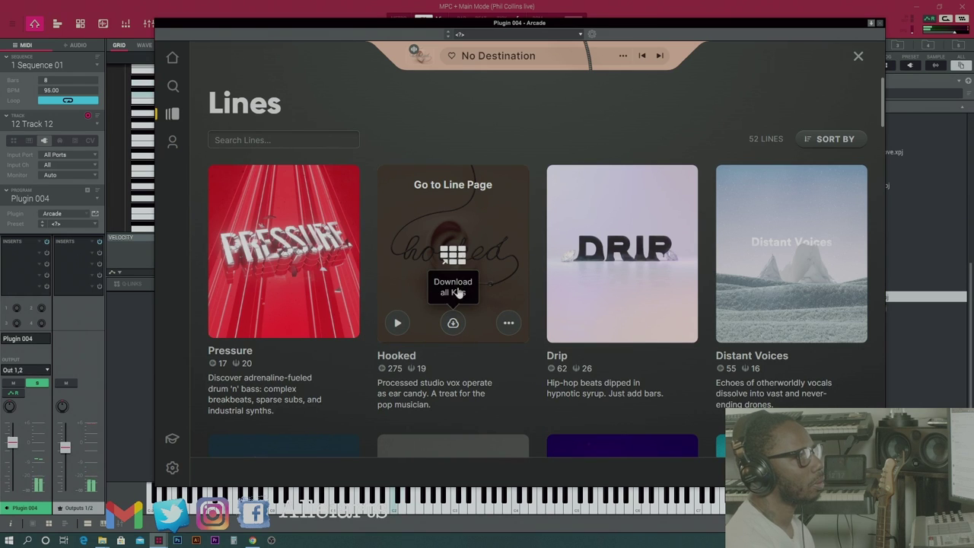
pyautogui.click(457, 256)
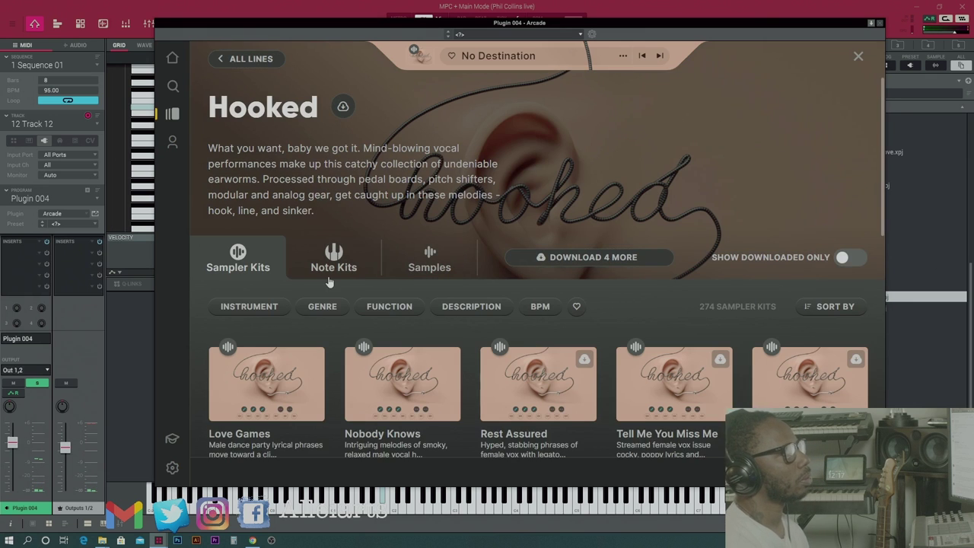
pyautogui.click(332, 267)
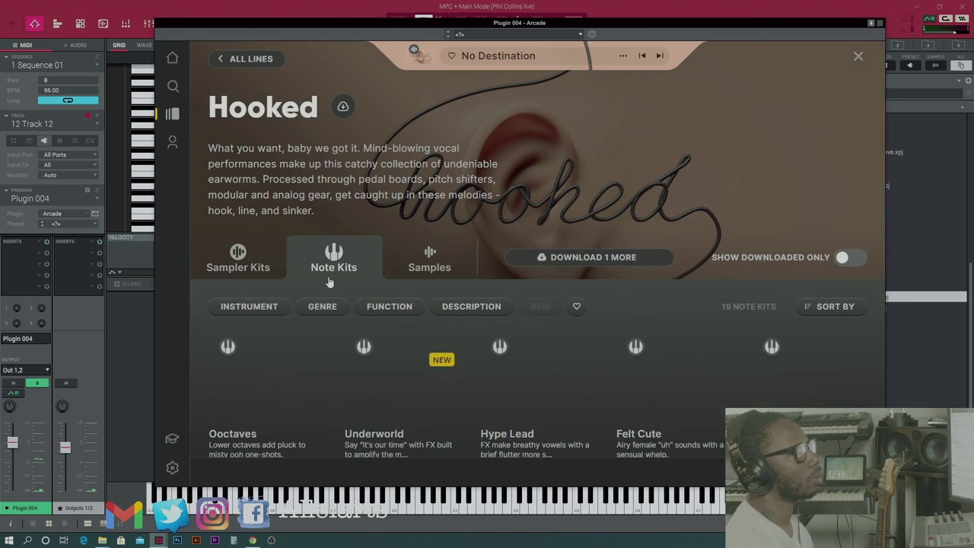
pyautogui.scroll(-5, 542, 385)
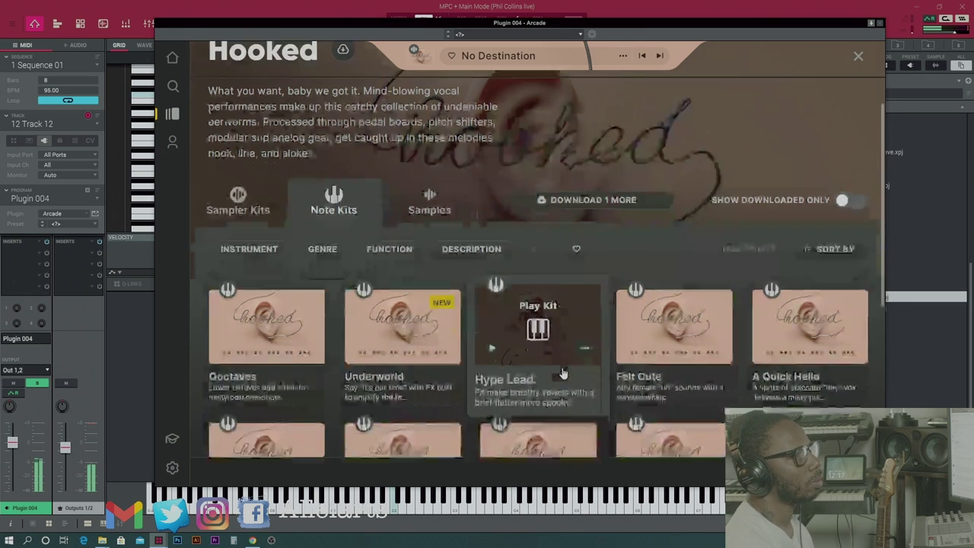
pyautogui.click(534, 134)
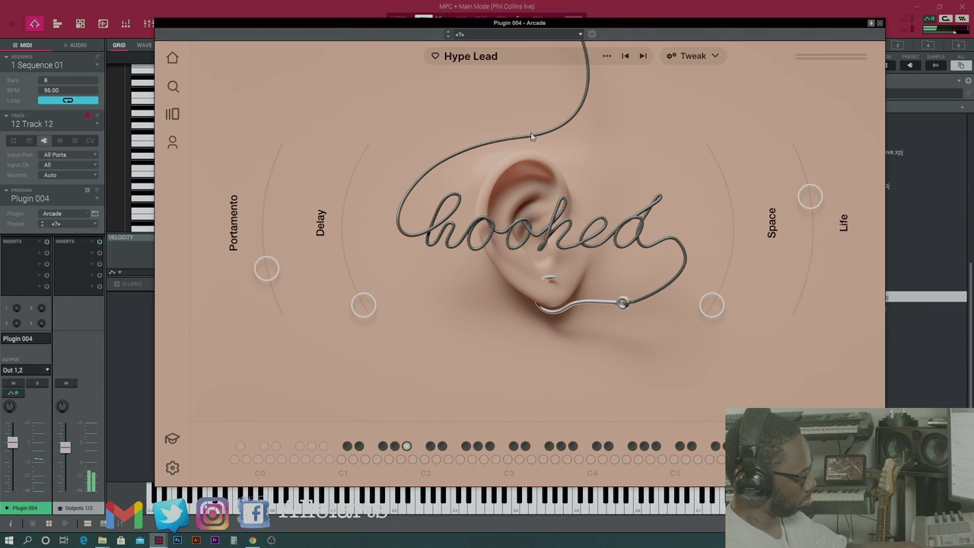
# - Look through the full list of Arcade lines for another sound source while the sequence plays
pyautogui.hotkey('ctrl', 't')
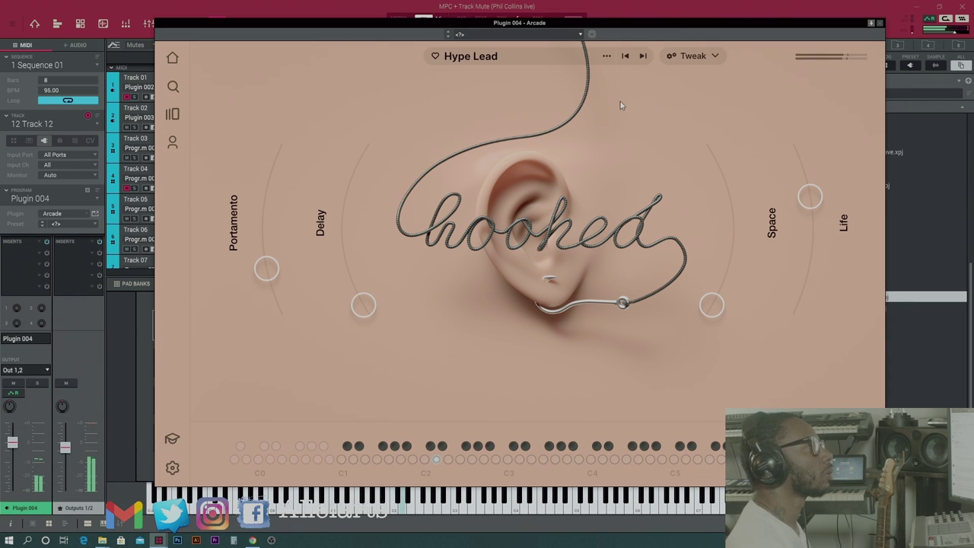
pyautogui.click(173, 114)
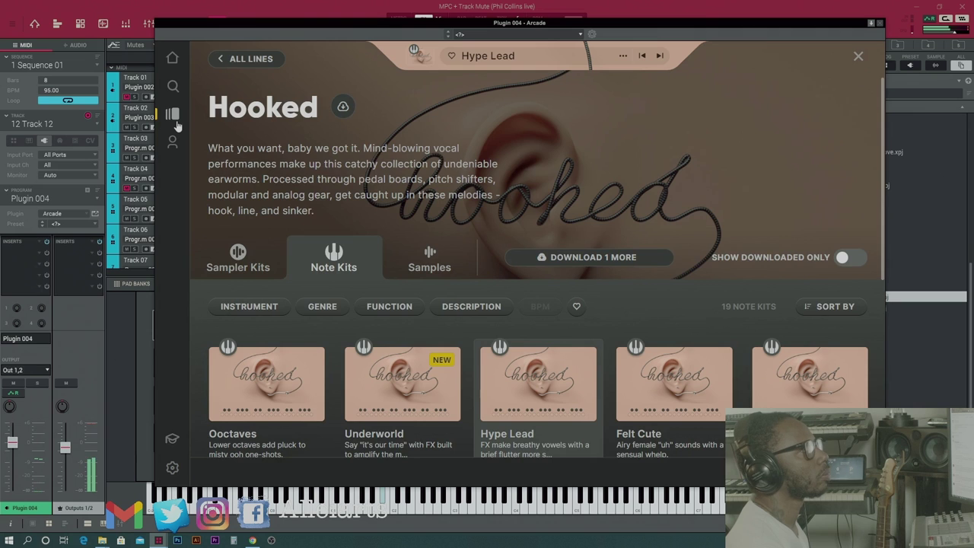
pyautogui.click(174, 116)
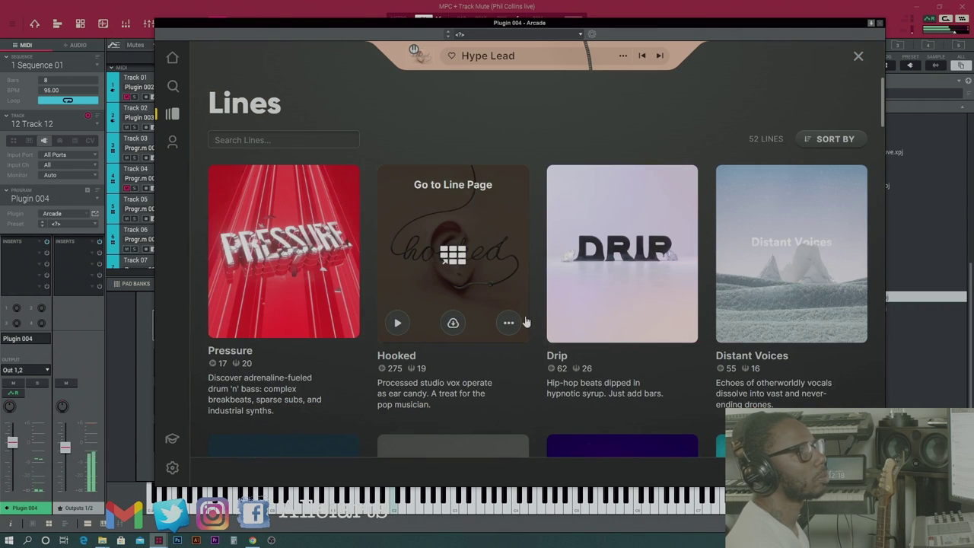
pyautogui.scroll(-3, 594, 331)
pyautogui.scroll(-6, 553, 339)
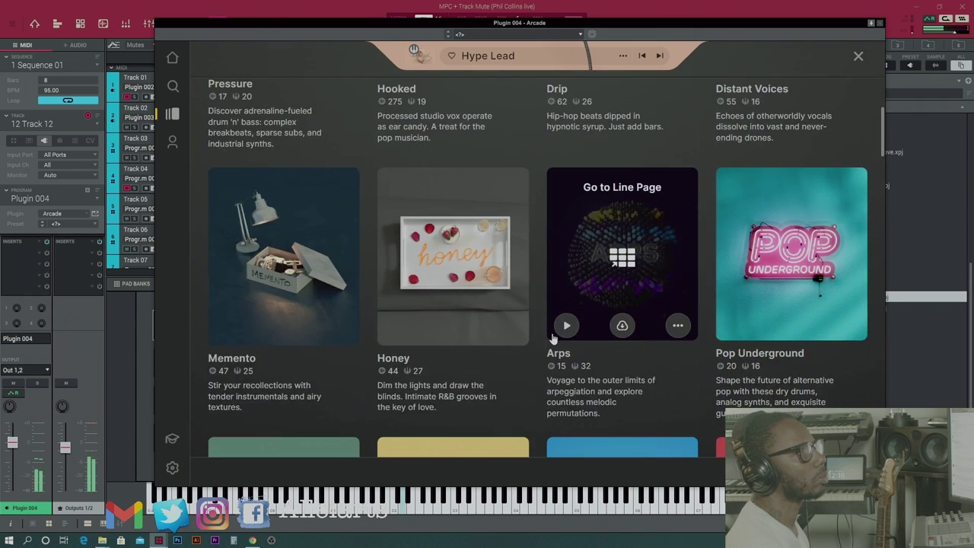
pyautogui.scroll(-7, 539, 335)
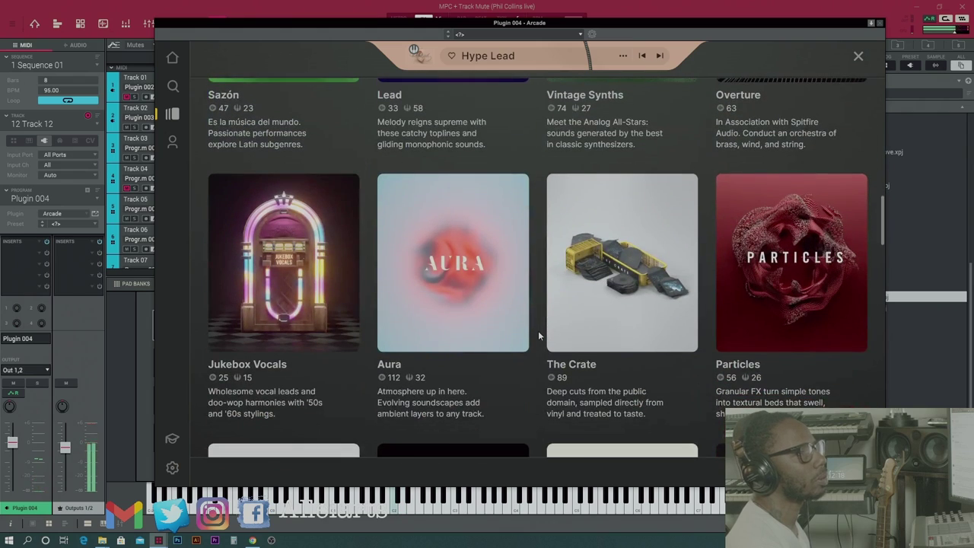
pyautogui.scroll(-3, 538, 335)
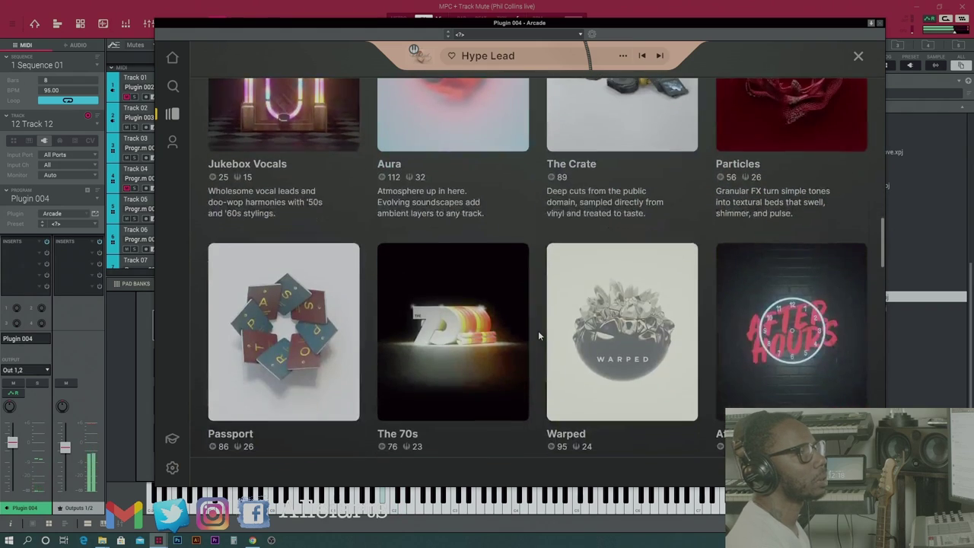
pyautogui.scroll(-4, 538, 335)
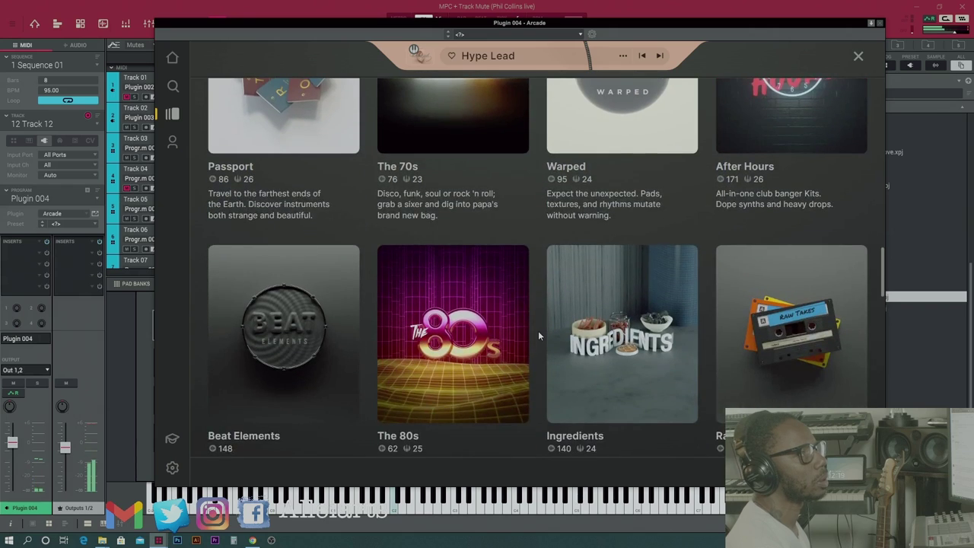
pyautogui.scroll(-3, 538, 335)
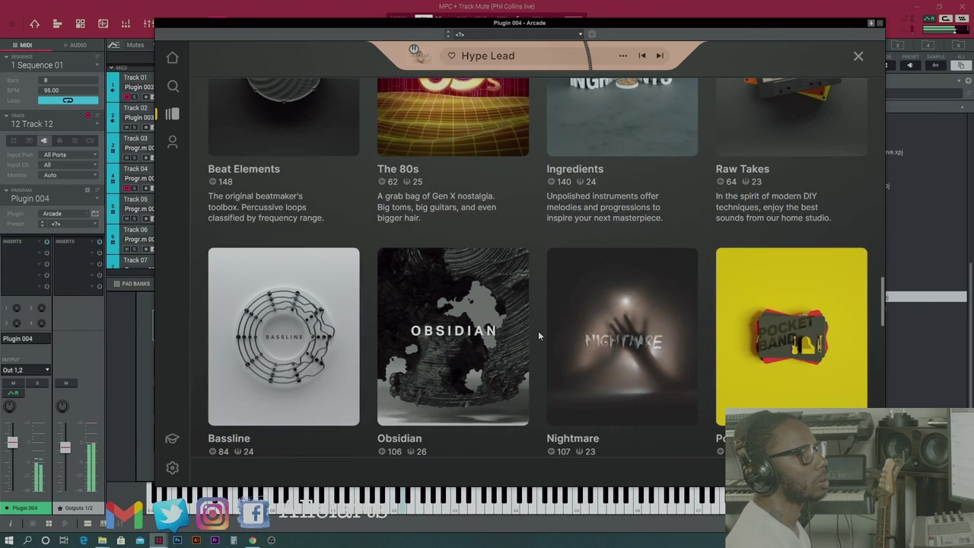
pyautogui.scroll(-6, 538, 334)
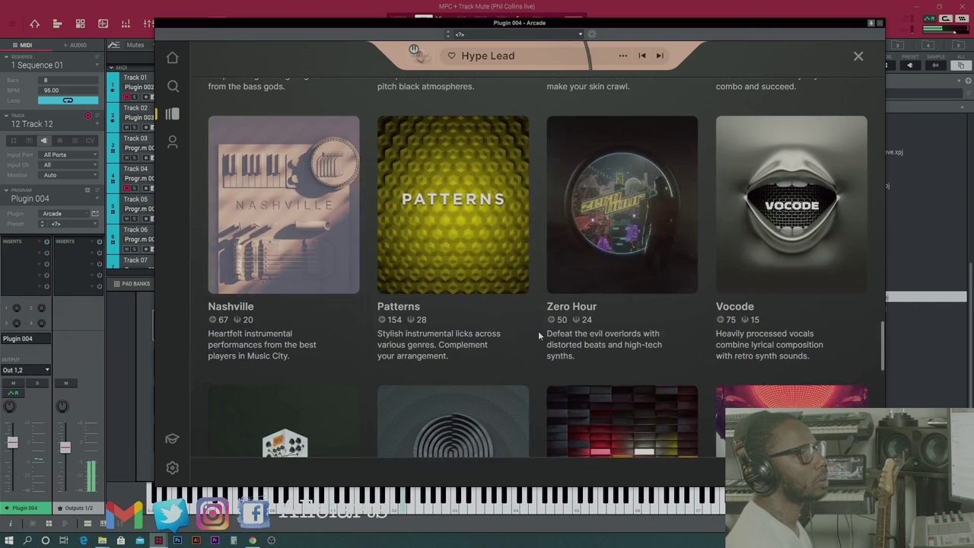
pyautogui.scroll(-2, 539, 334)
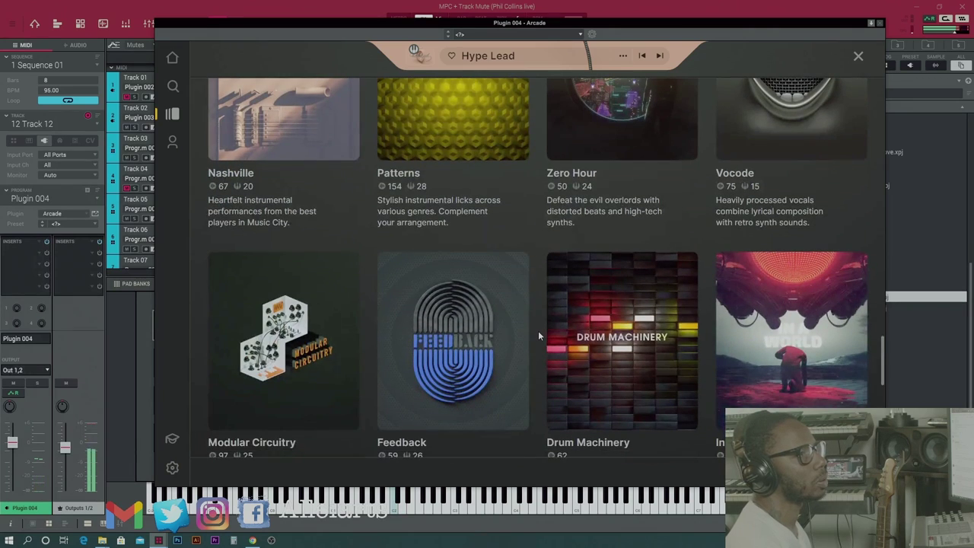
pyautogui.scroll(-7, 538, 334)
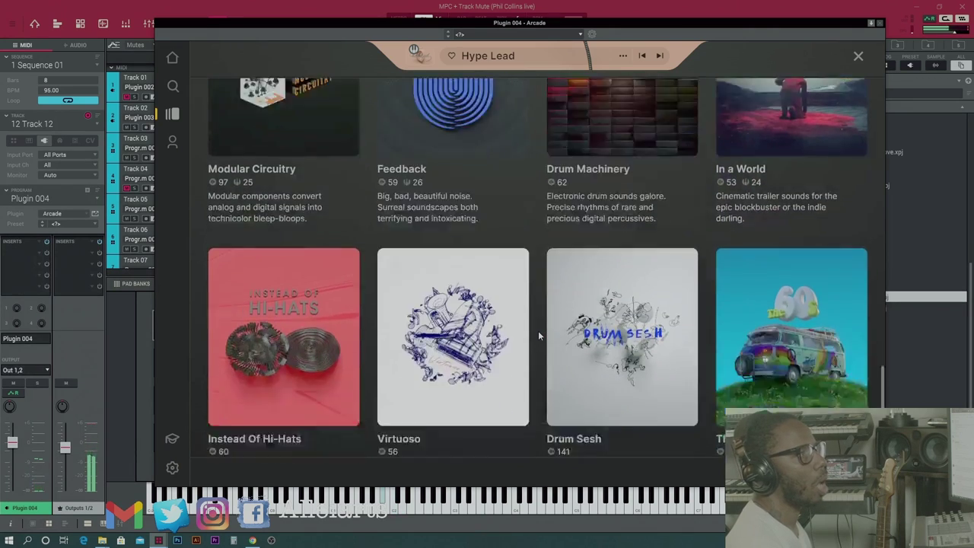
pyautogui.scroll(-2, 538, 334)
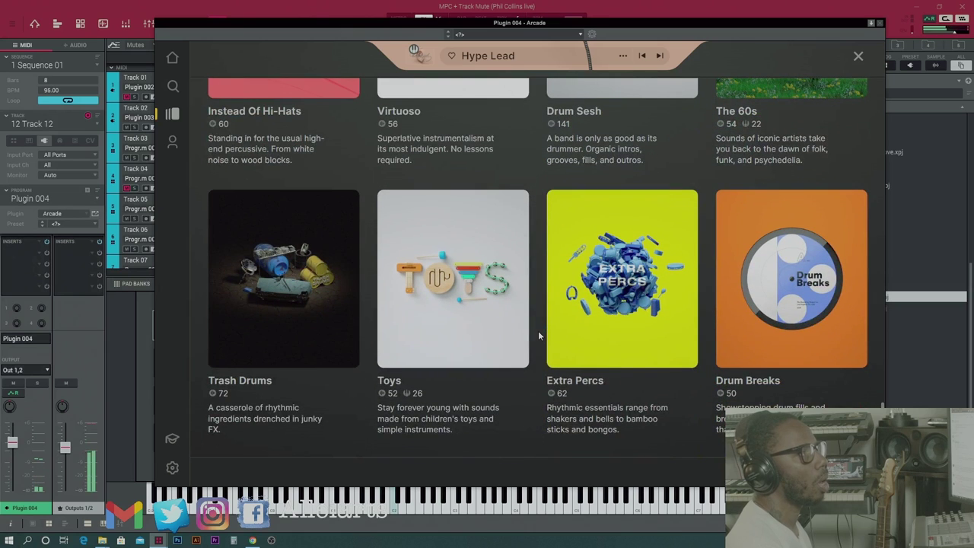
pyautogui.scroll(-3, 539, 336)
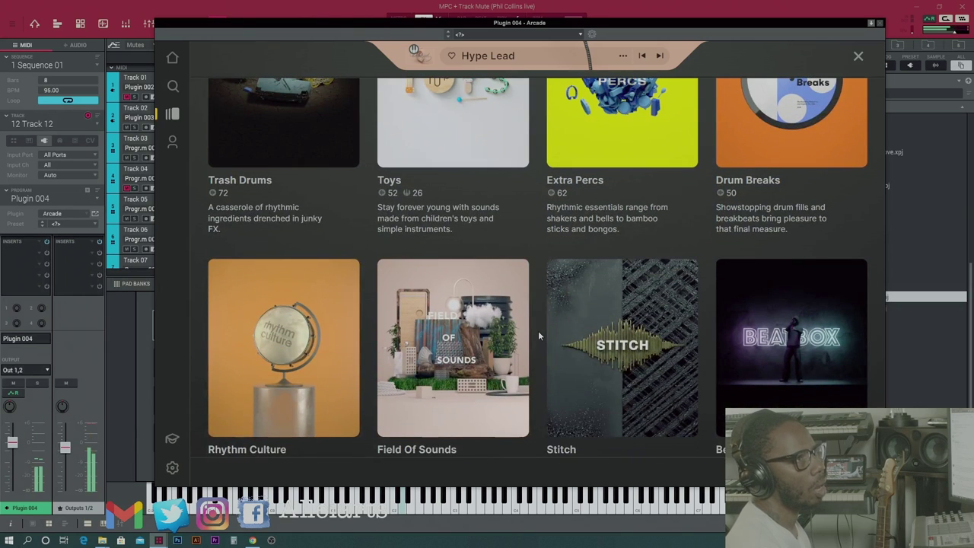
pyautogui.scroll(-2, 538, 335)
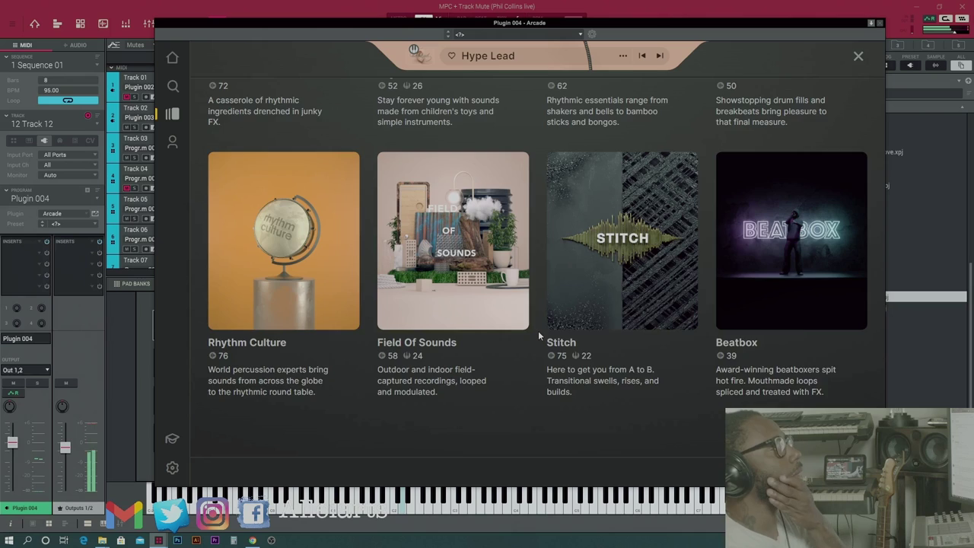
pyautogui.scroll(6, 538, 335)
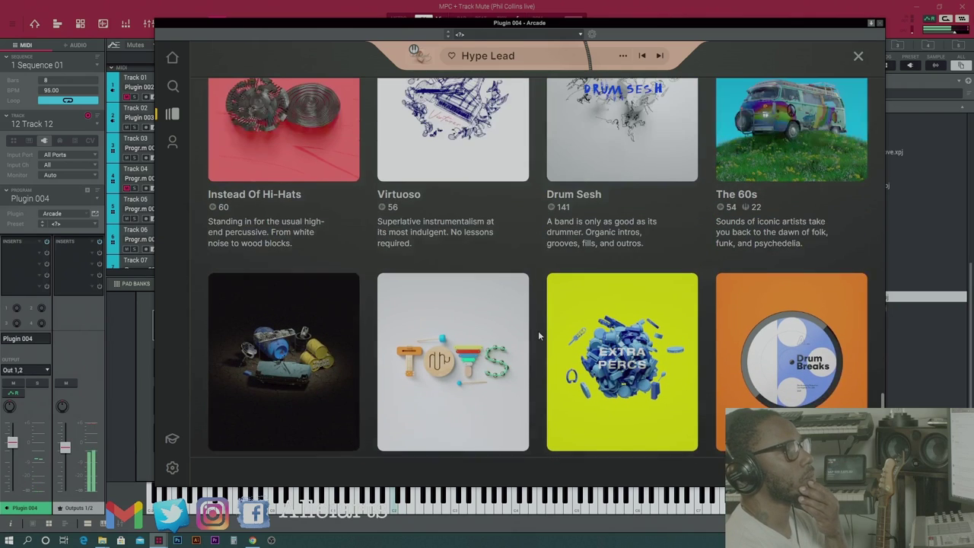
pyautogui.scroll(4, 538, 335)
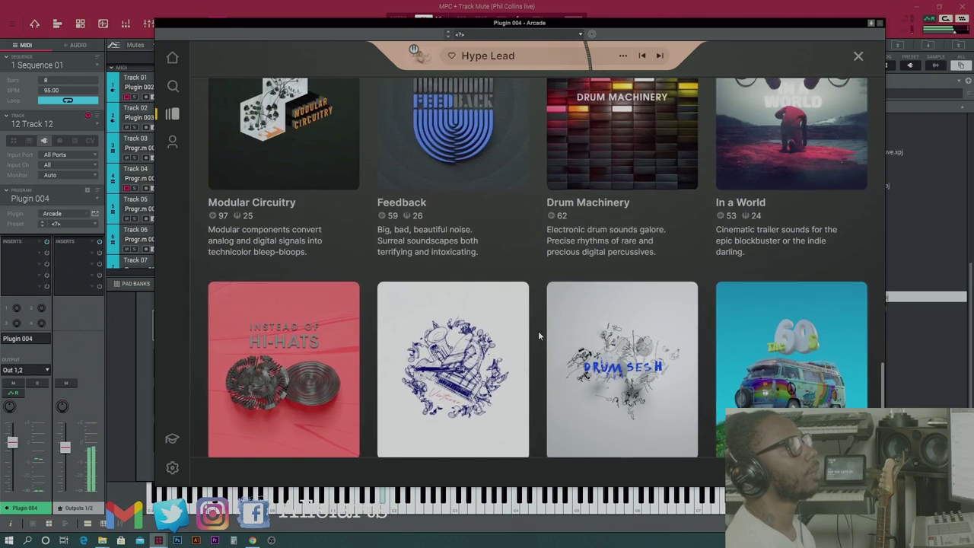
pyautogui.scroll(2, 538, 335)
# - Load the Space Magic note kit from Arcade's Feedback line
pyautogui.moveTo(474, 251)
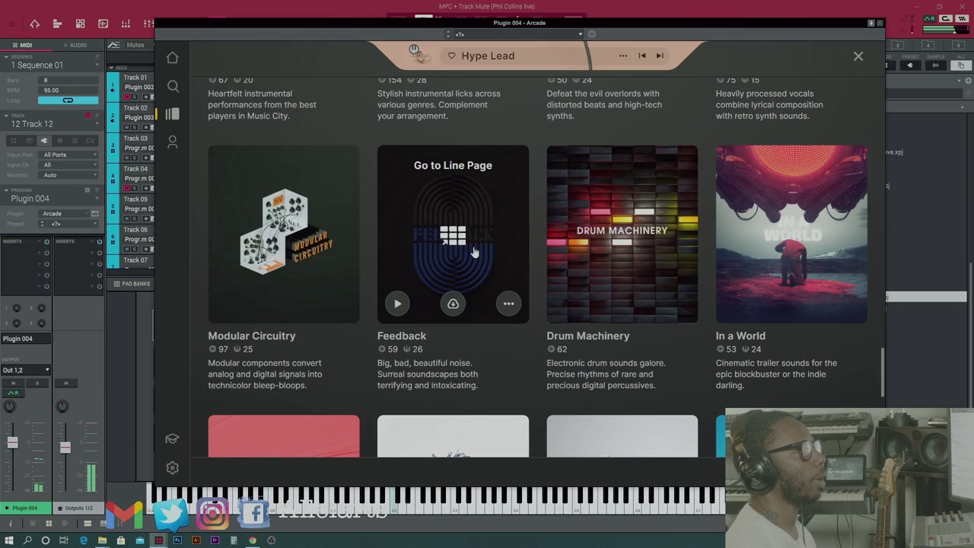
pyautogui.click(452, 239)
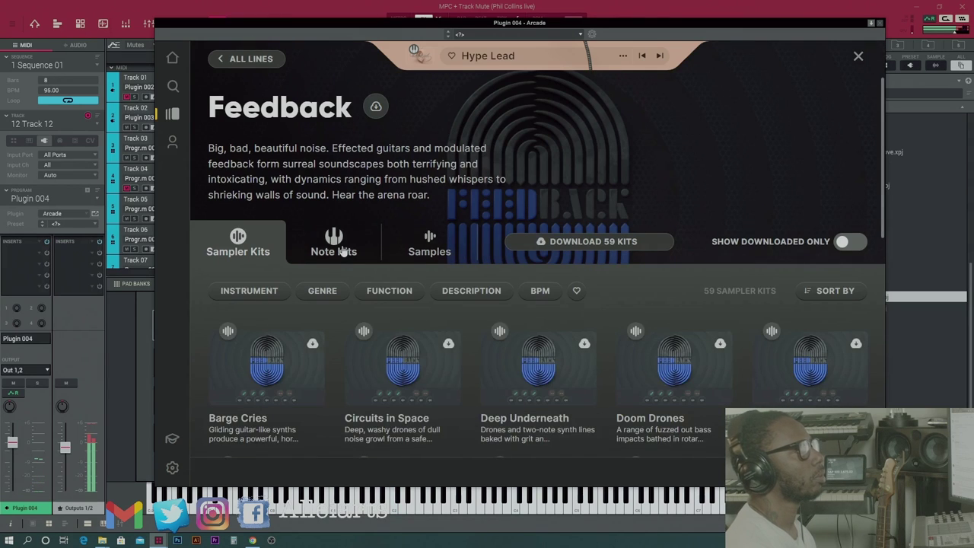
pyautogui.click(343, 251)
pyautogui.moveTo(373, 343)
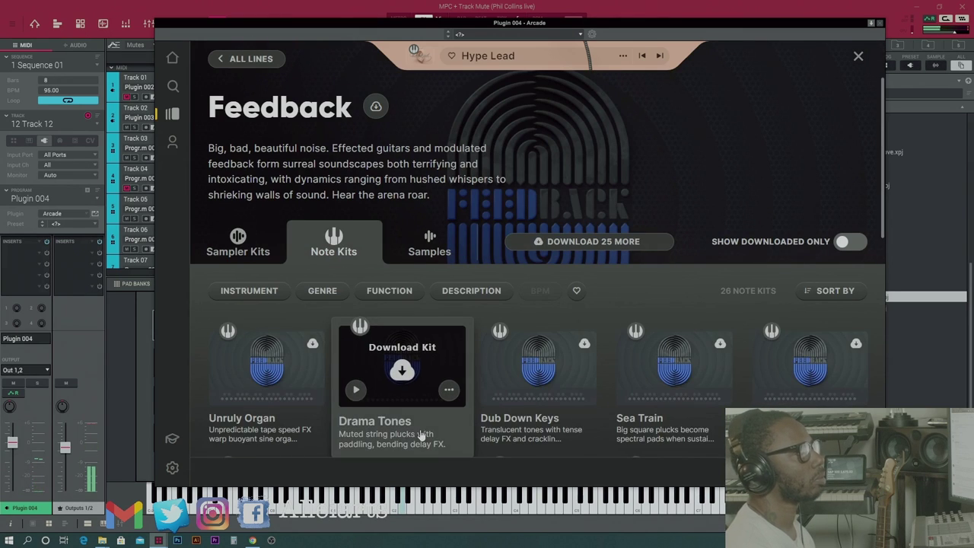
pyautogui.moveTo(516, 382)
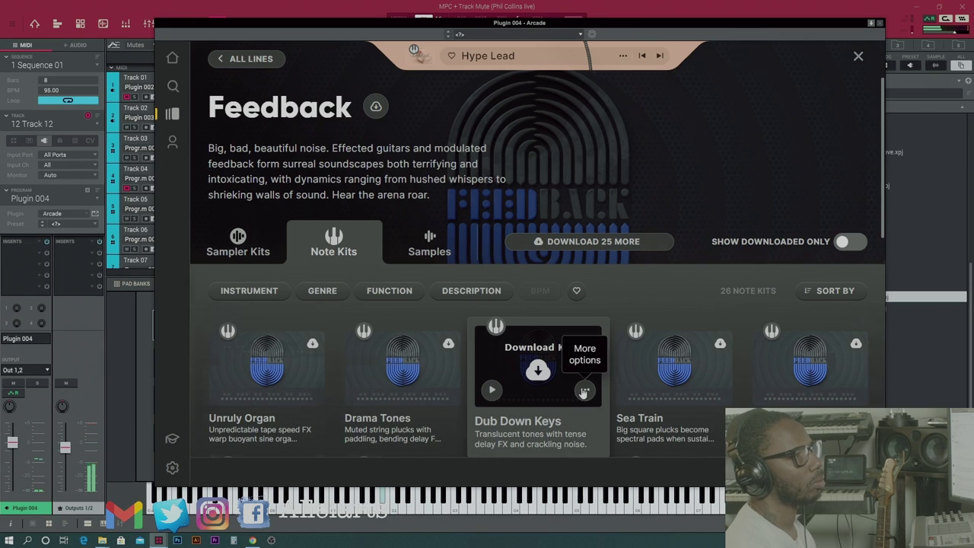
pyautogui.scroll(-2, 579, 384)
pyautogui.scroll(-3, 616, 402)
pyautogui.moveTo(604, 400)
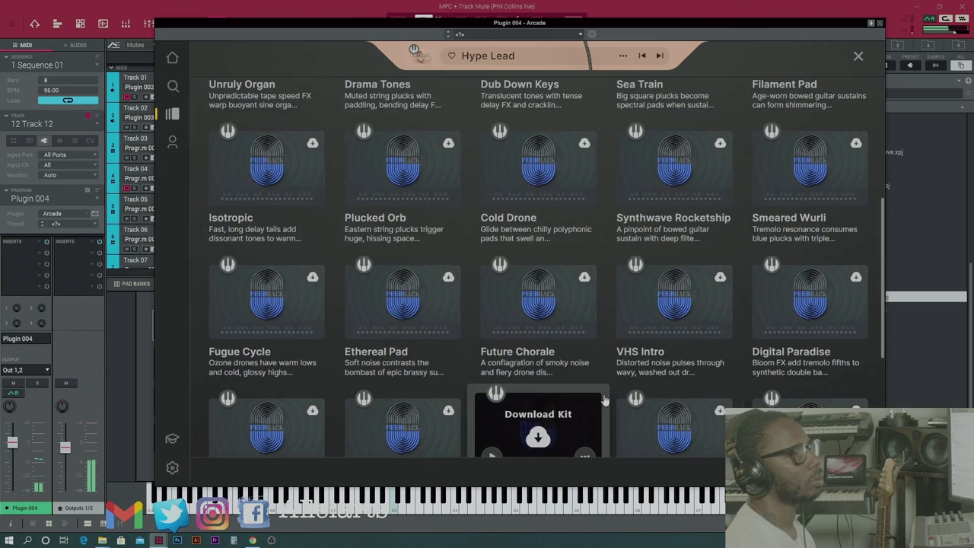
pyautogui.scroll(-3, 602, 417)
pyautogui.scroll(-2, 602, 417)
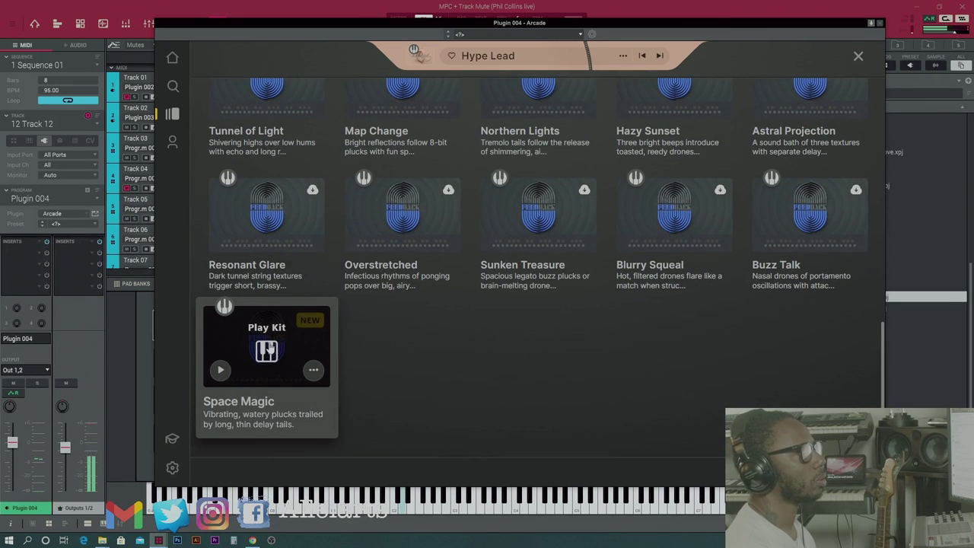
pyautogui.click(268, 348)
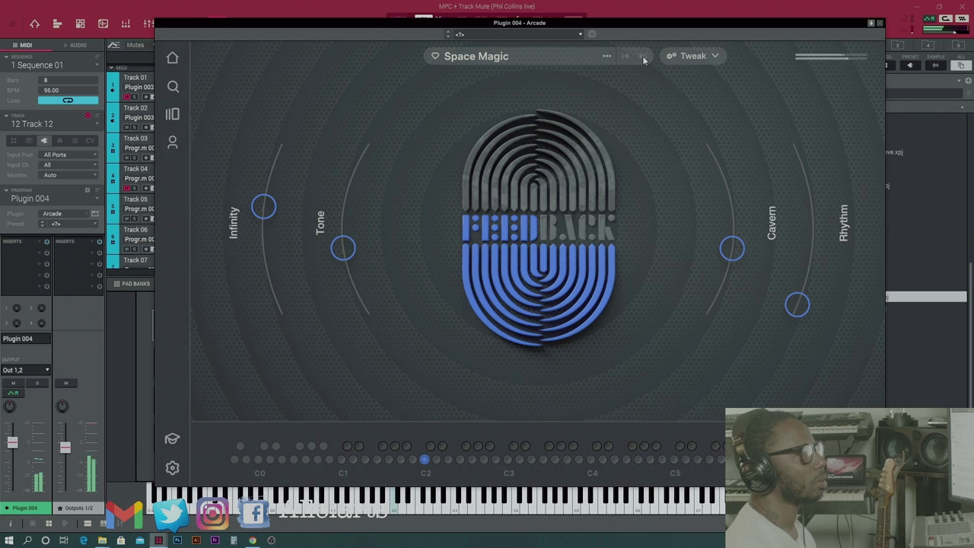
# - Look through the other note kits of the Feedback line and return to the Space Magic kit
pyautogui.click(183, 129)
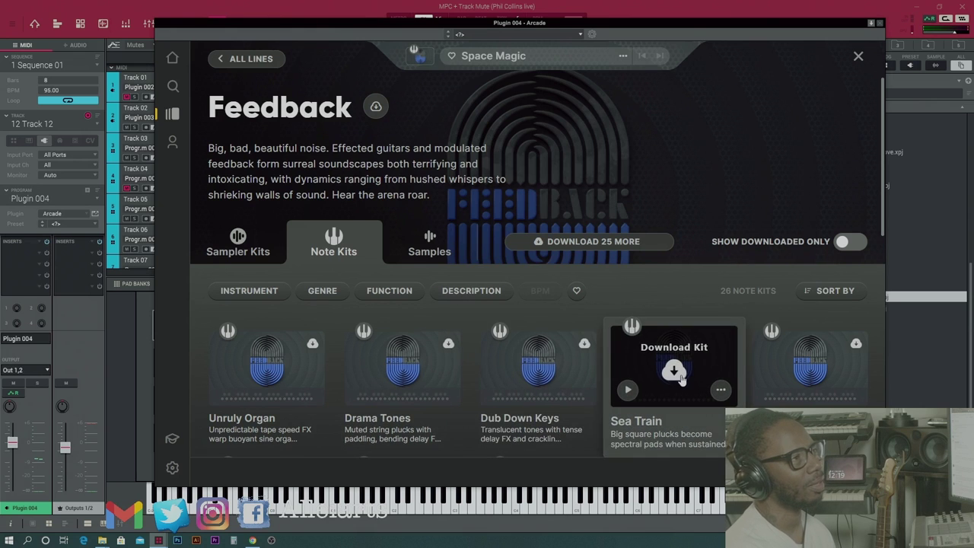
pyautogui.scroll(-3, 826, 368)
pyautogui.scroll(-2, 831, 370)
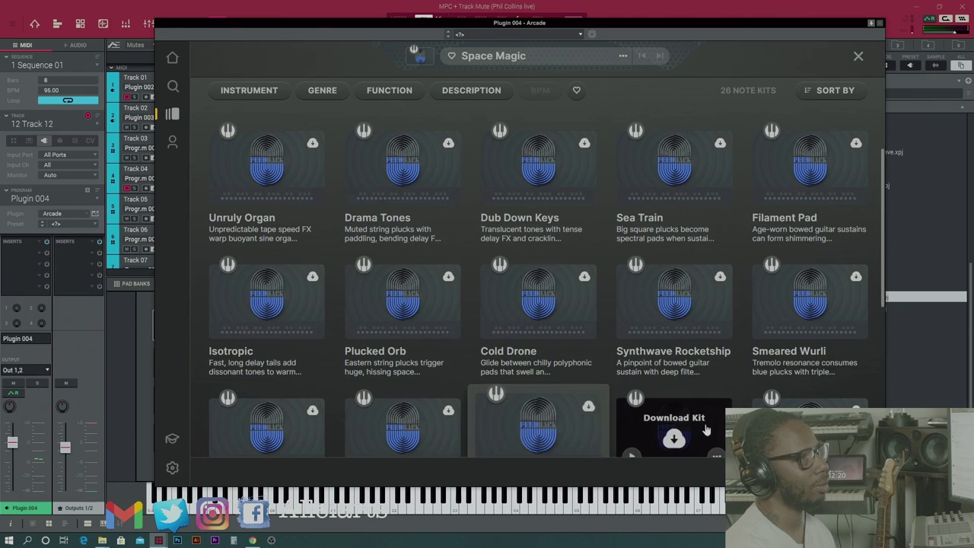
pyautogui.scroll(-3, 818, 396)
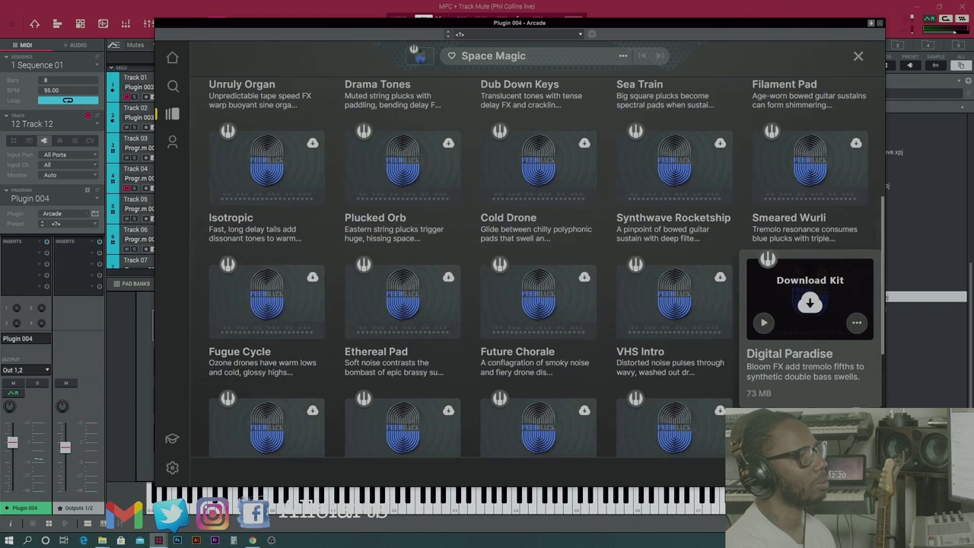
pyautogui.scroll(-2, 807, 342)
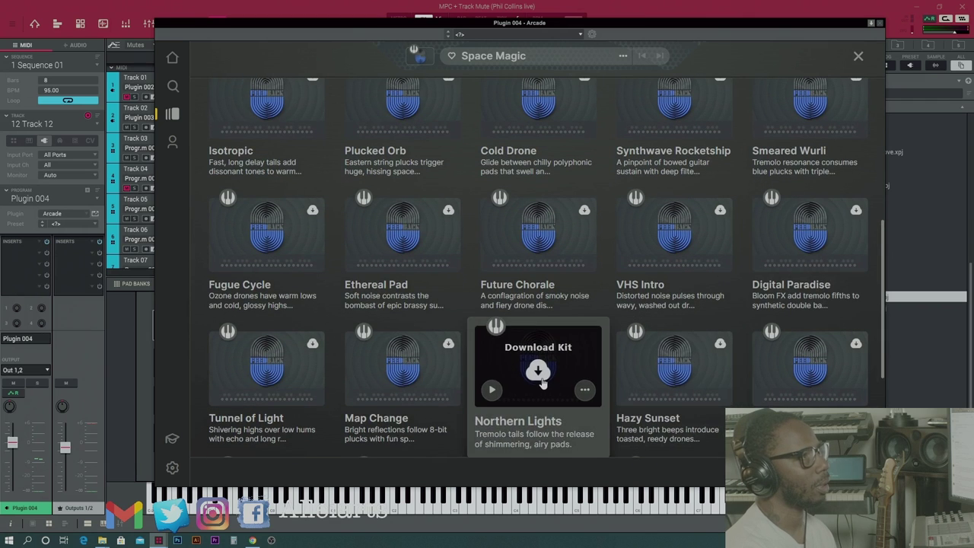
pyautogui.scroll(-2, 257, 377)
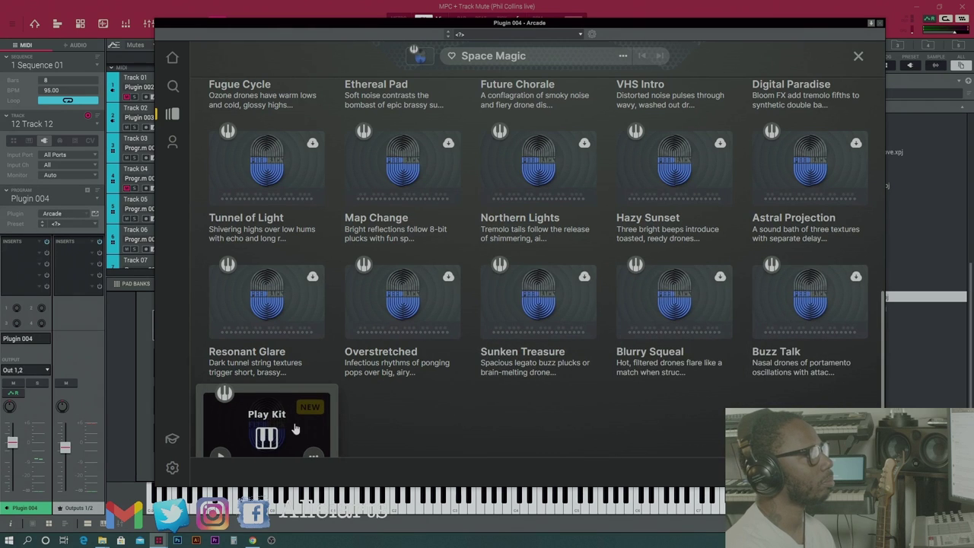
pyautogui.scroll(-2, 289, 426)
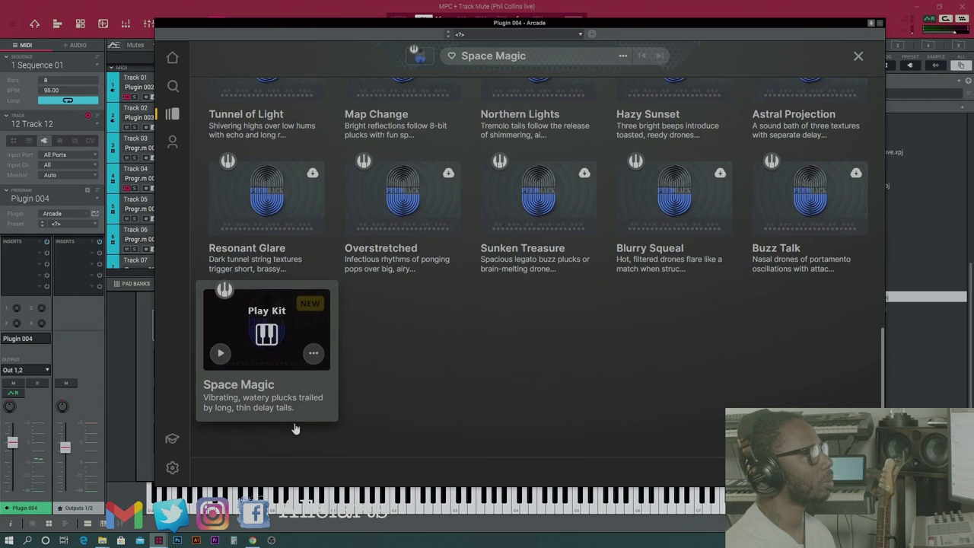
pyautogui.click(266, 335)
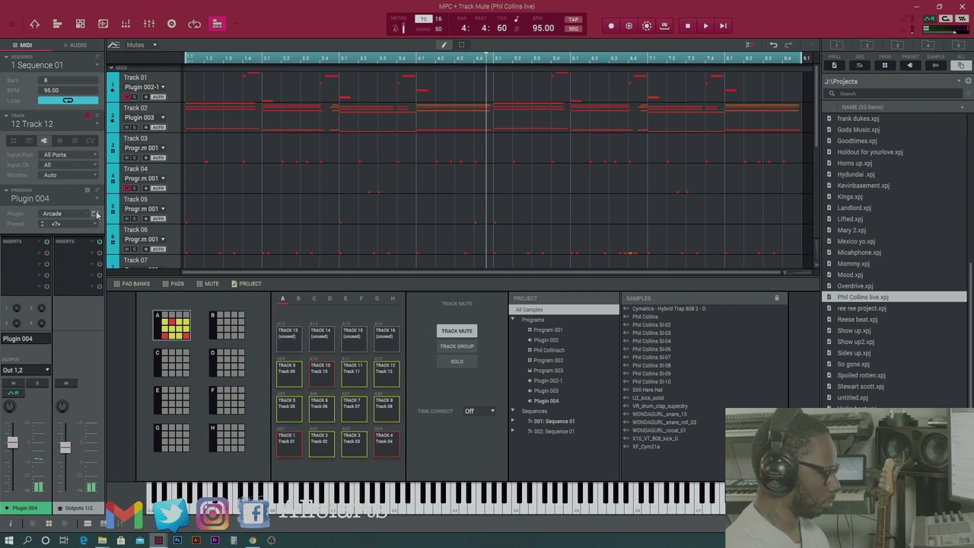
# - Play the sequence with the Space Magic kit, raise Plugin 004's volume to +0.76 dB and stop playback in Main Mode
pyautogui.hotkey('ctrl', 'm')
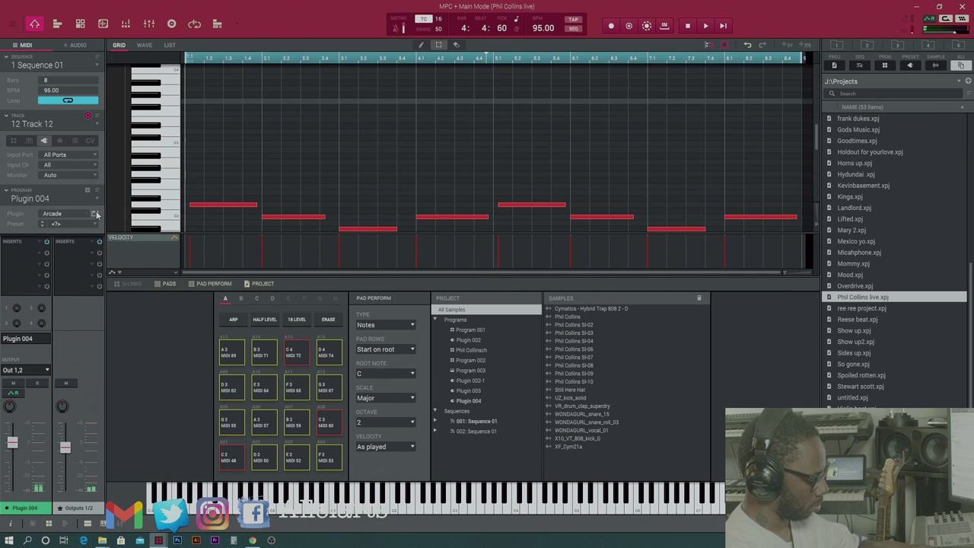
pyautogui.press('space')
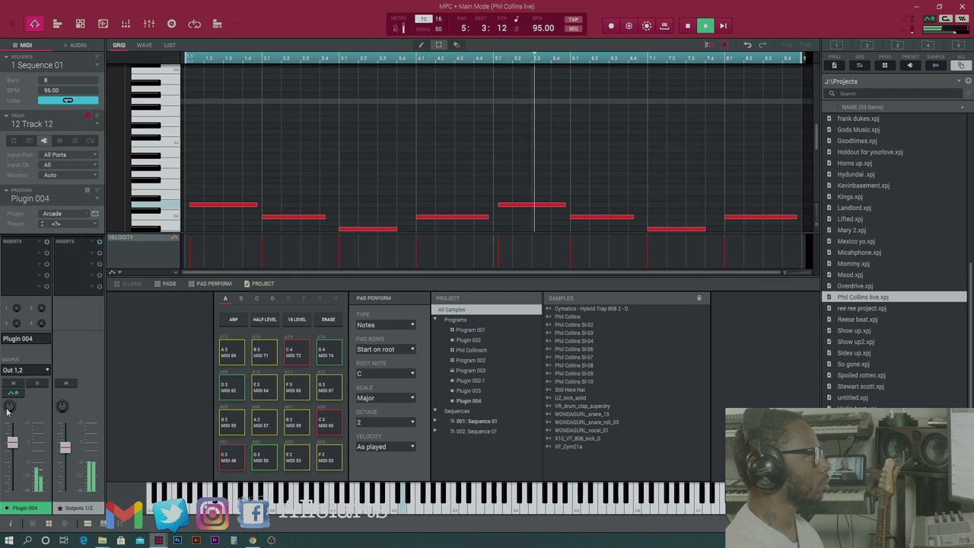
pyautogui.moveTo(15, 442); pyautogui.dragTo(19, 442)
pyautogui.hotkey('ctrl', 'm')
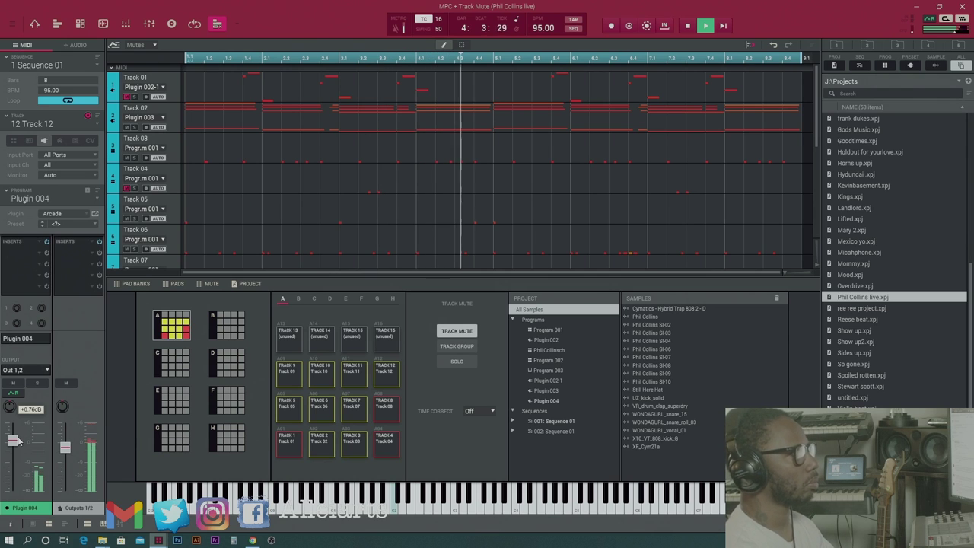
pyautogui.press('space')
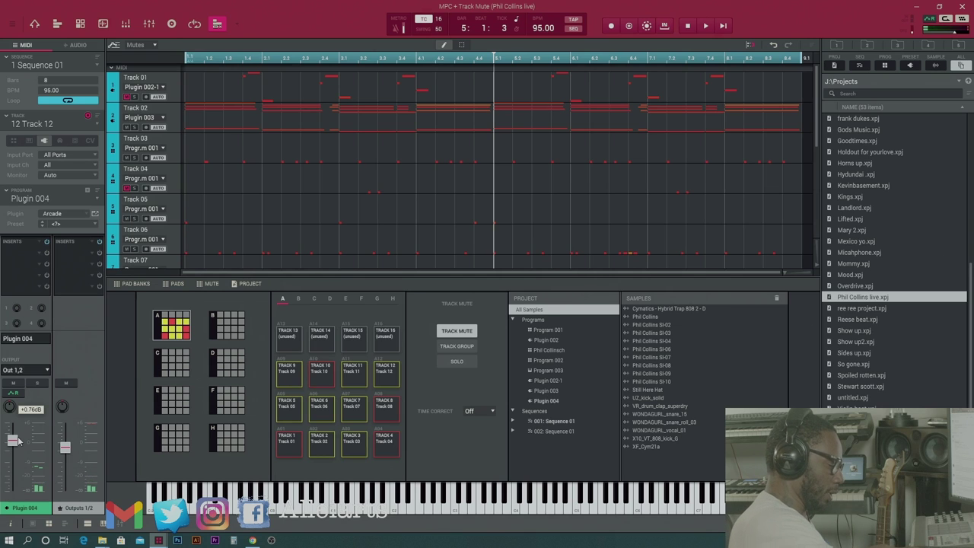
pyautogui.hotkey('ctrl', 'm')
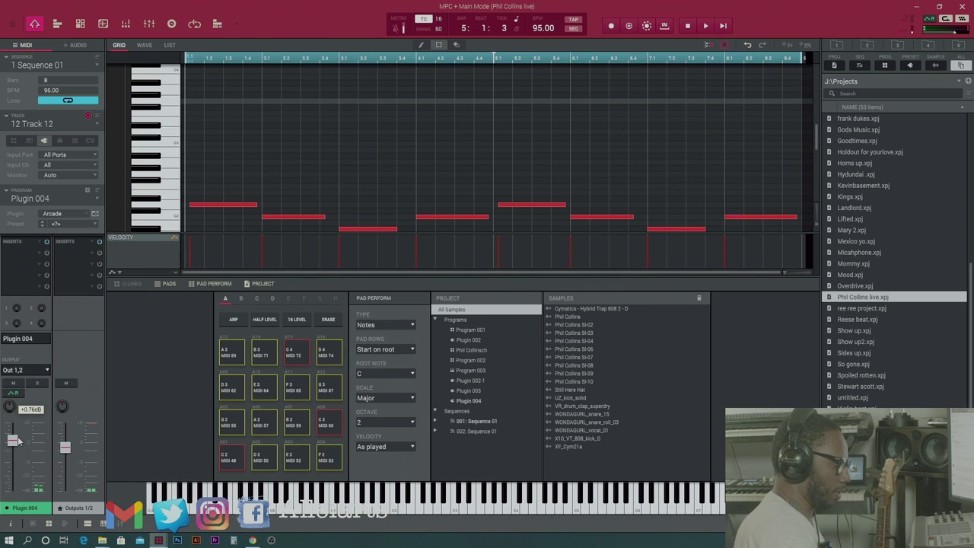
# - Switch to Track 10 with Program 003 and play its bass line up to the start of bar 3
pyautogui.press('Down')
pyautogui.press('Down')
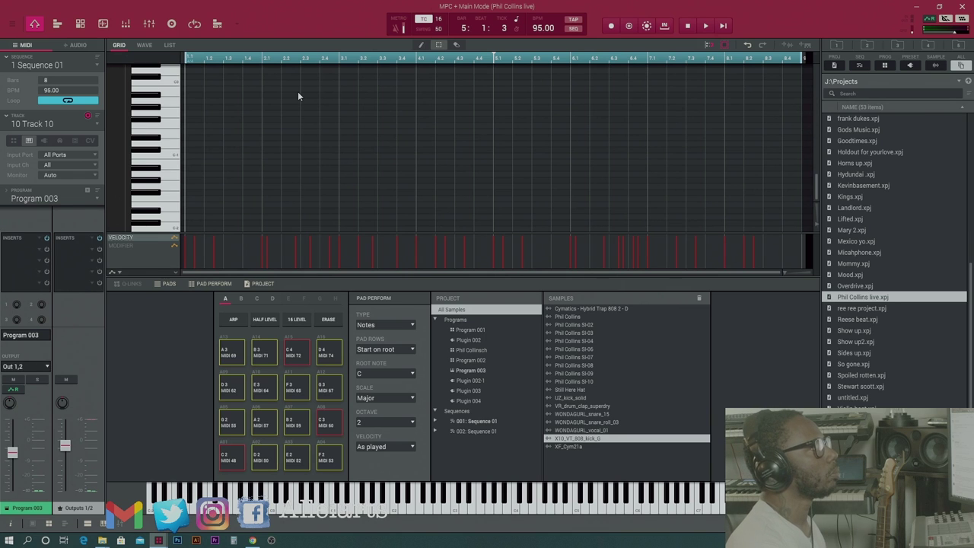
pyautogui.scroll(3, 298, 96)
pyautogui.scroll(10, 298, 96)
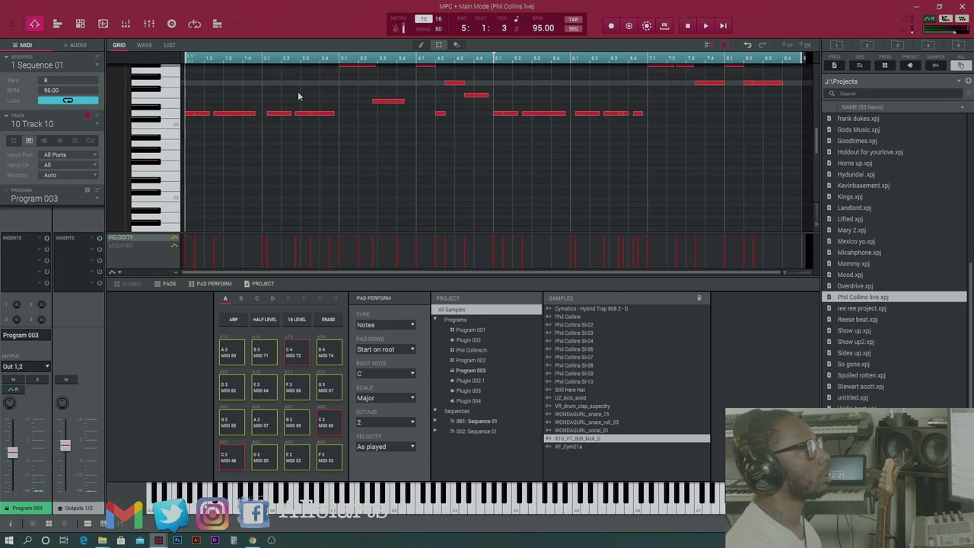
pyautogui.press('space')
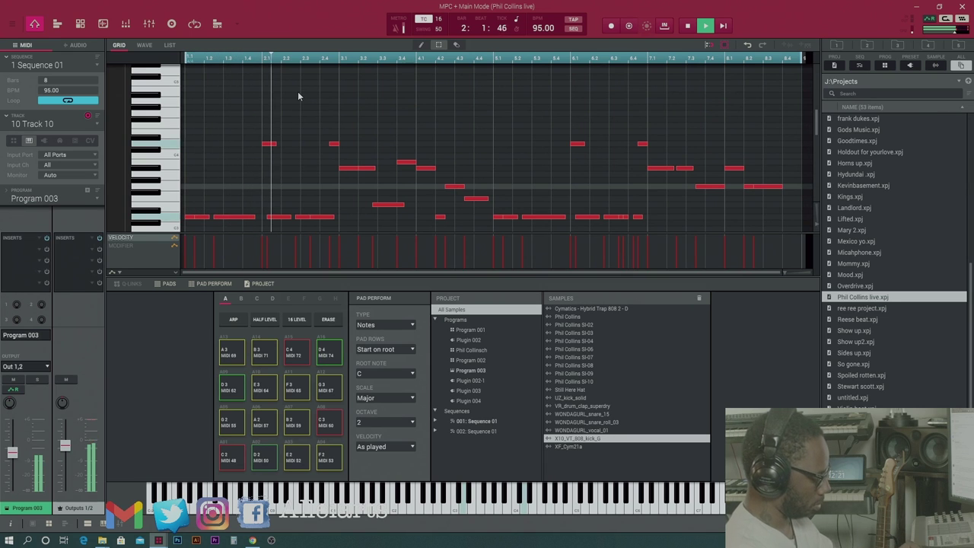
pyautogui.press('space')
pyautogui.press('space')
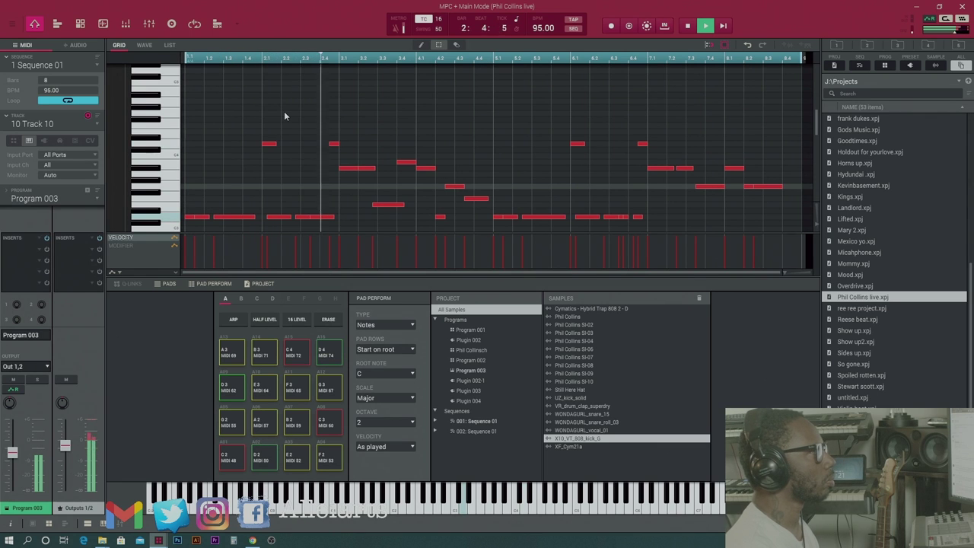
pyautogui.press('space')
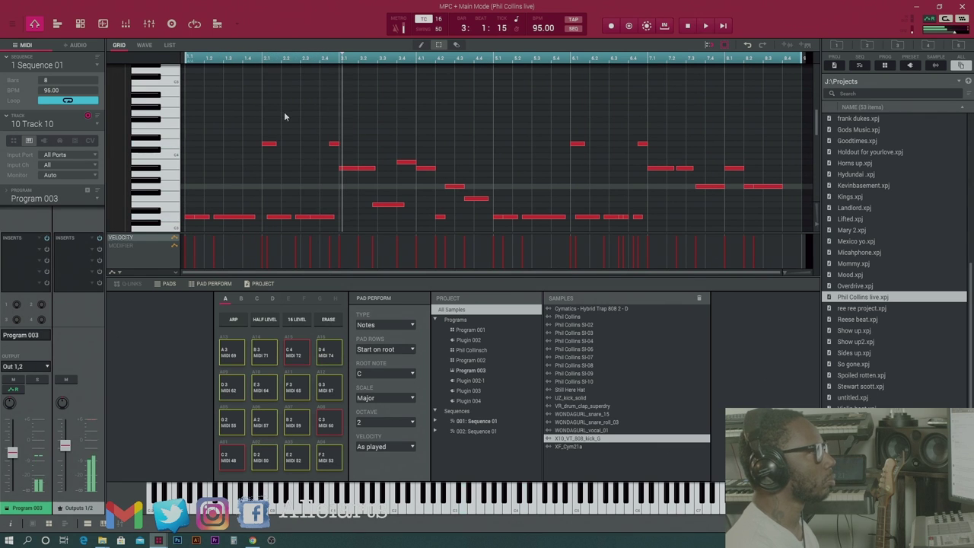
# - Lower the first note of bar 3 to the pitch of the repeated low notes in bars 1 and 2
pyautogui.click(348, 171)
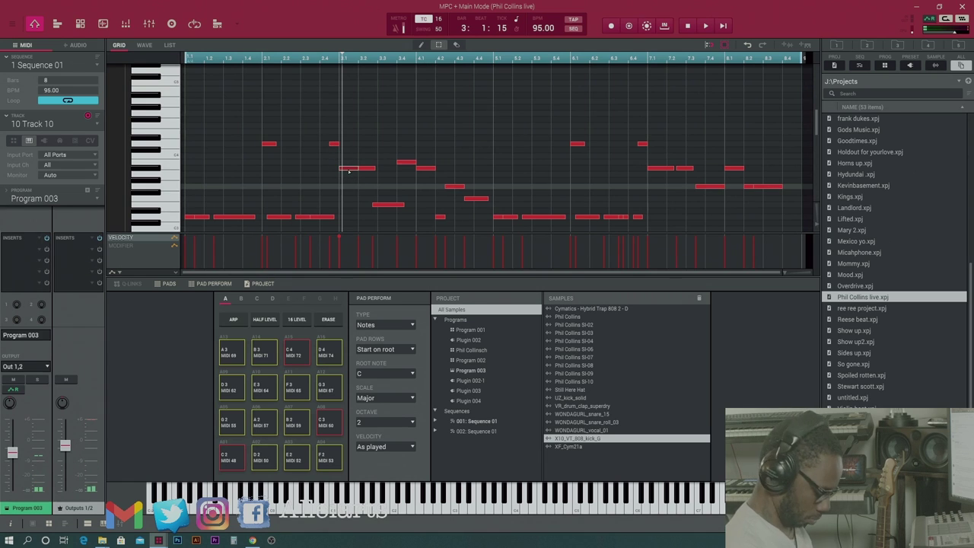
pyautogui.press('Delete')
pyautogui.scroll(-3, 348, 173)
pyautogui.scroll(-2, 348, 174)
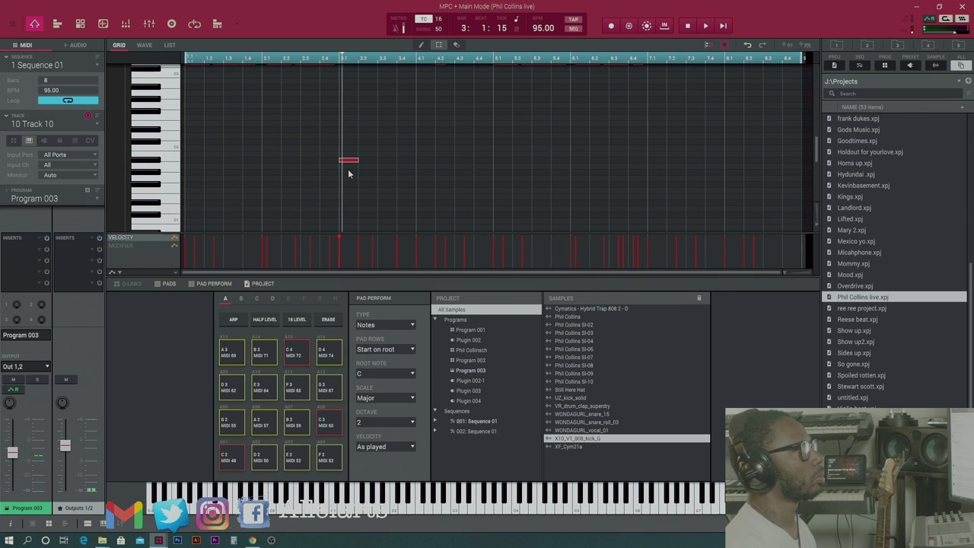
pyautogui.scroll(3, 348, 174)
pyautogui.scroll(-5, 347, 174)
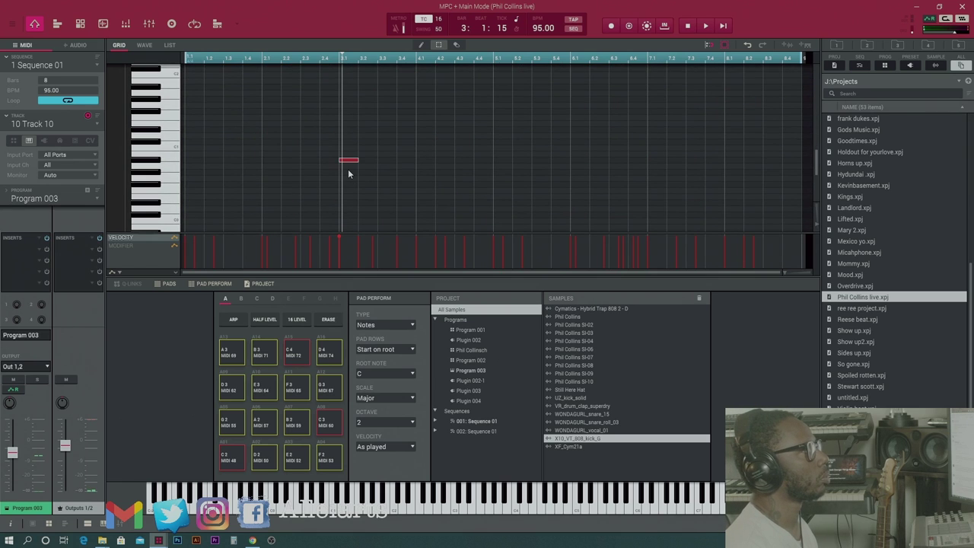
pyautogui.press('Delete')
pyautogui.scroll(2, 348, 169)
pyautogui.scroll(3, 348, 175)
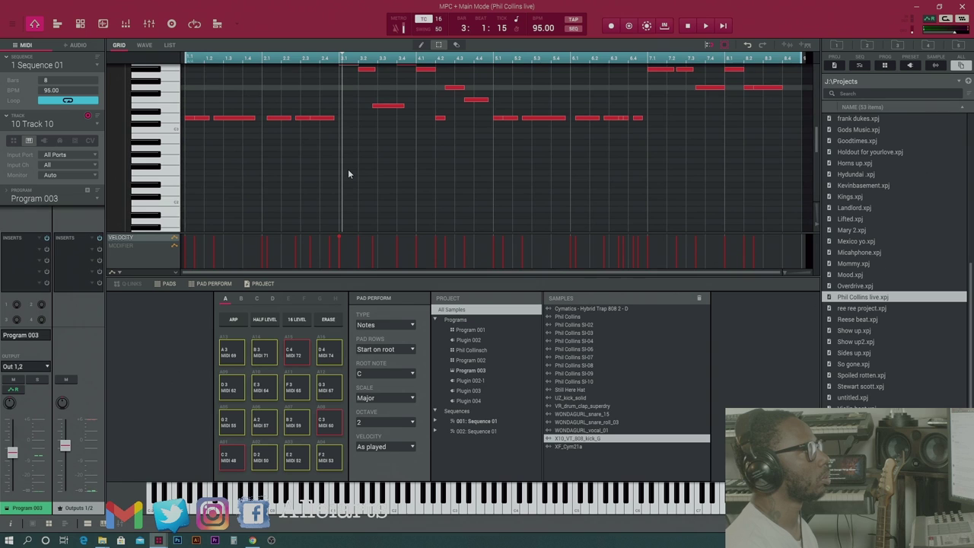
pyautogui.press('Down')
pyautogui.press('Down')
pyautogui.press('Down')
pyautogui.press('Down')
pyautogui.press('Down')
pyautogui.press('Down')
pyautogui.press('Down')
pyautogui.press('Down')
pyautogui.press('Down')
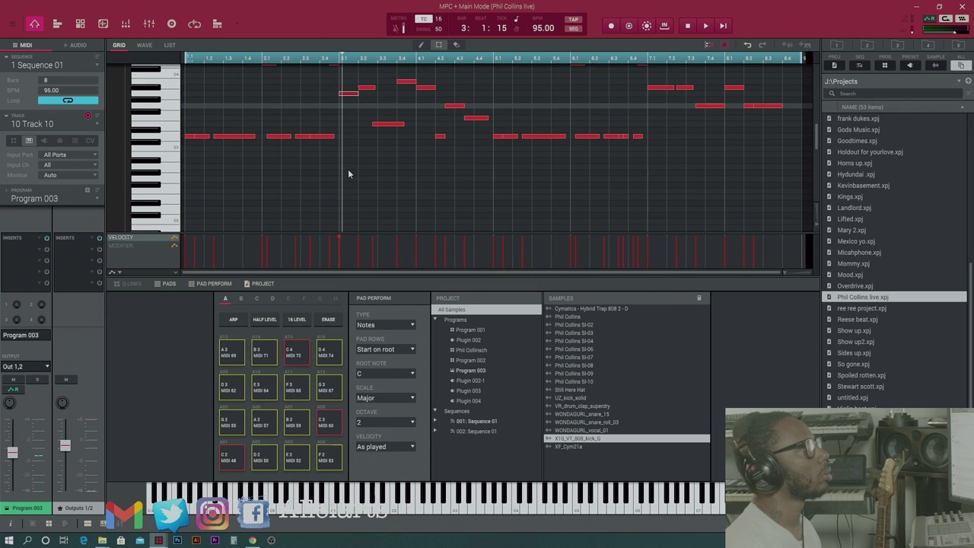
pyautogui.press('space')
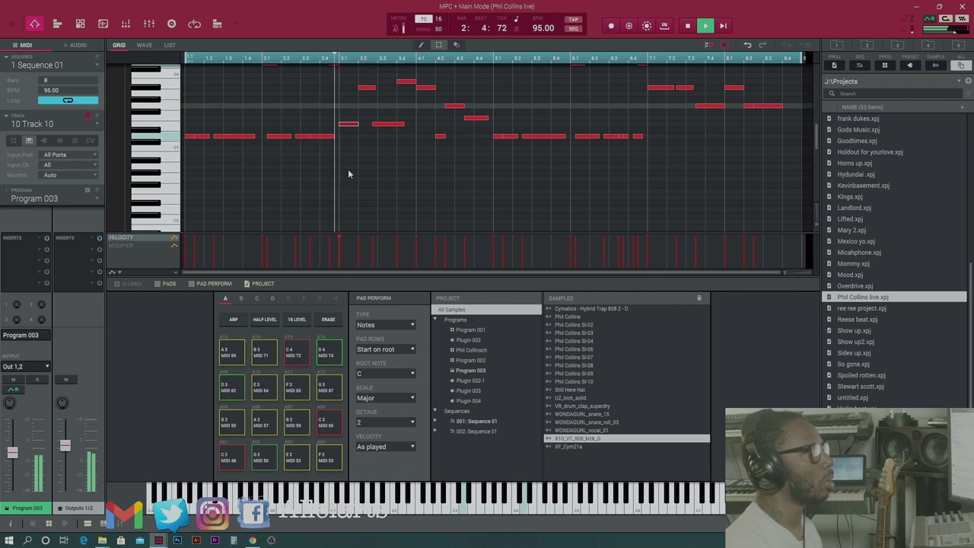
pyautogui.press('Down')
pyautogui.press('Down')
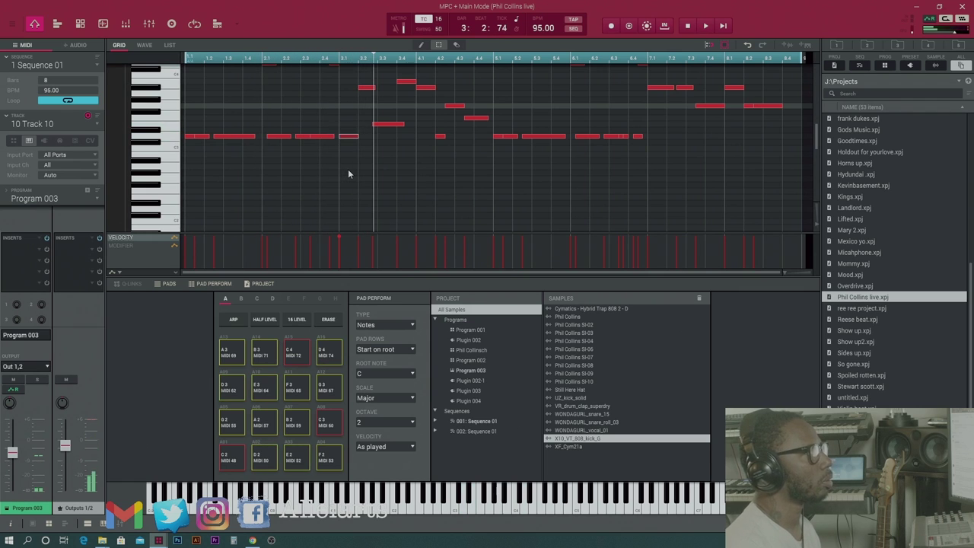
# - Replay the sequence through bars 2 and 3 to hear how the bass line leads into bar 4
pyautogui.press('space')
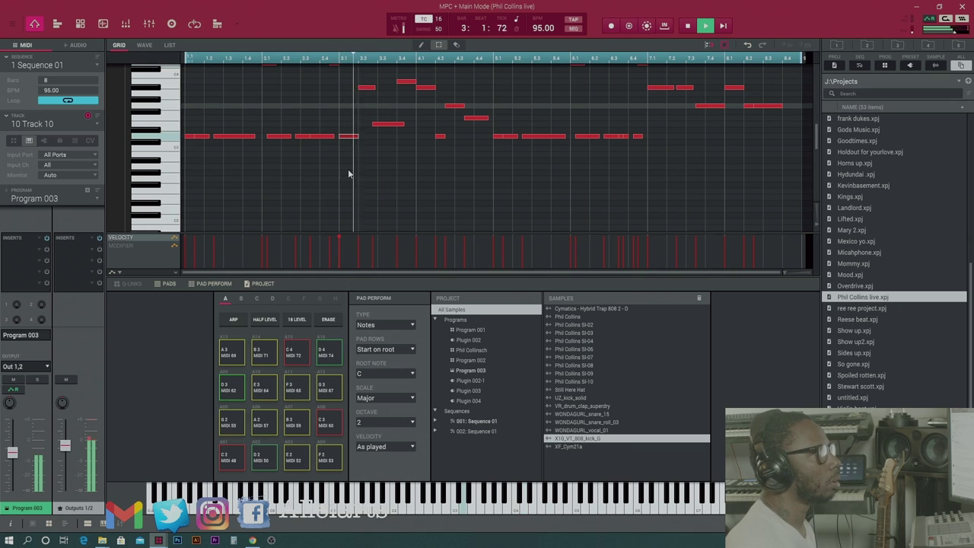
pyautogui.press('space')
pyautogui.press('space')
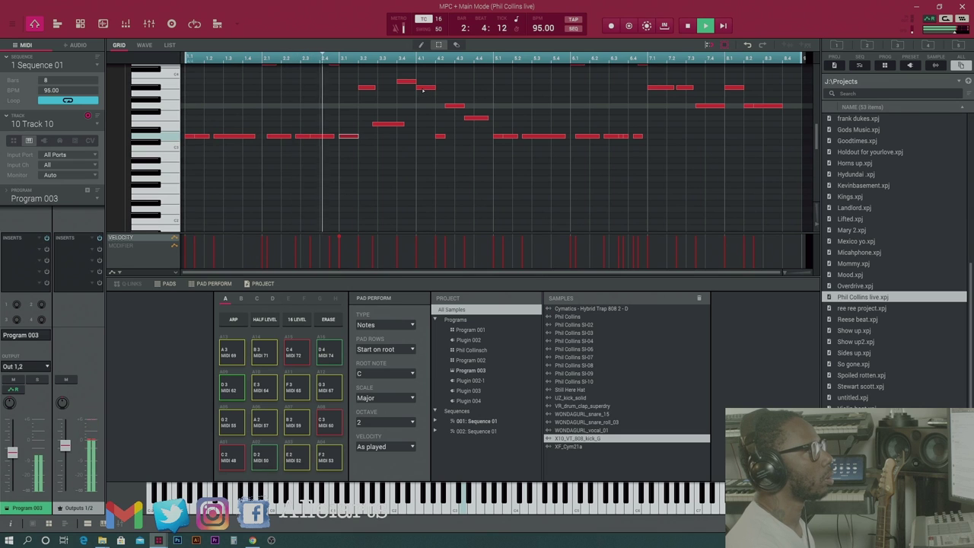
pyautogui.press('space')
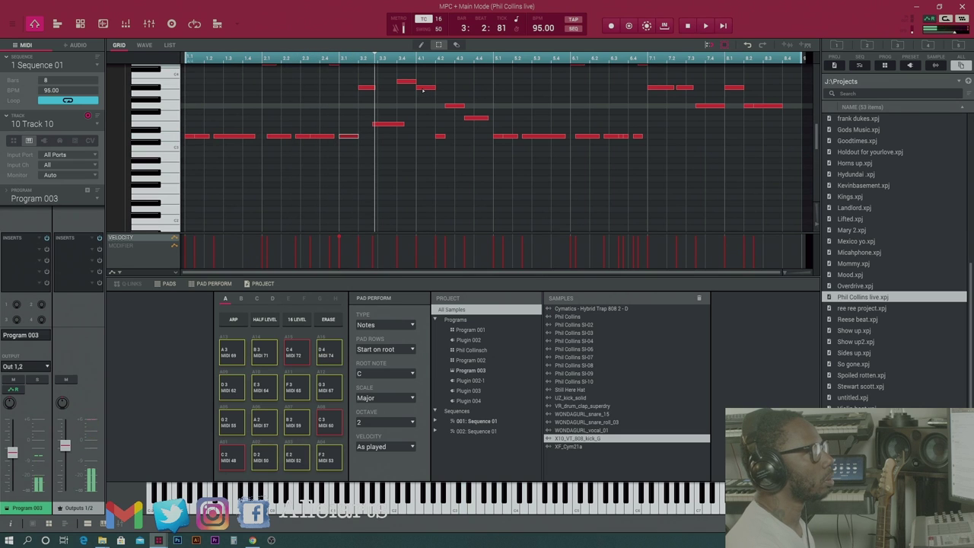
pyautogui.press('space')
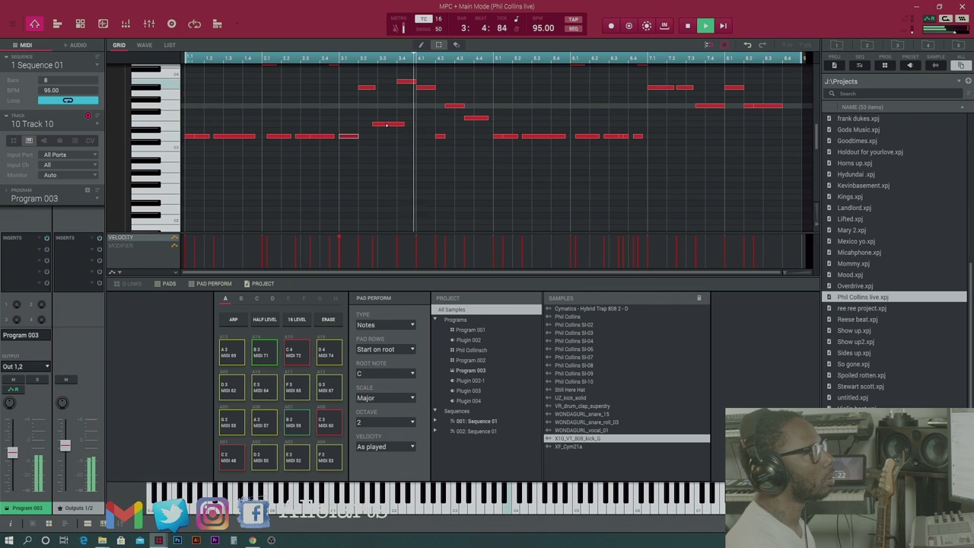
pyautogui.press('space')
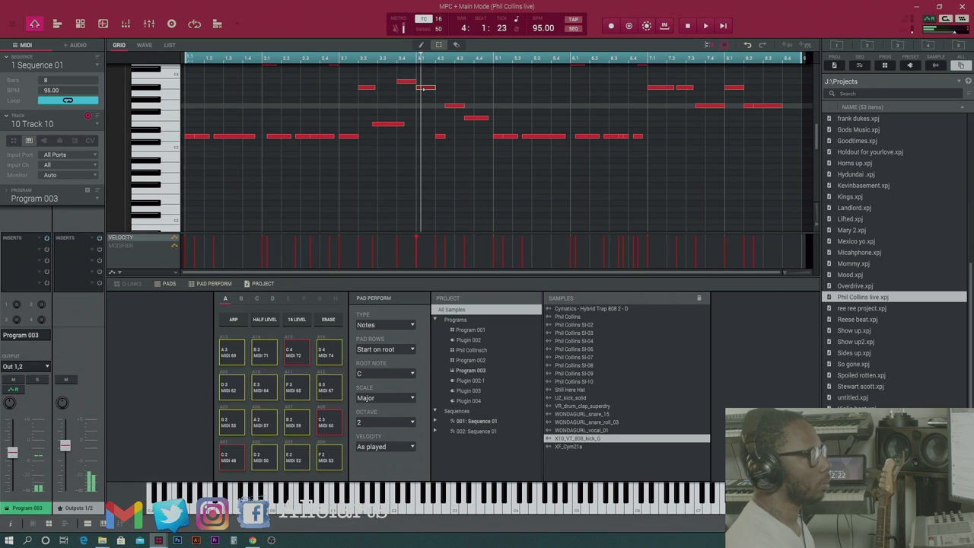
# - Lower the first note of bar 4 to the pitch of bar 3's long third note and play the passage
pyautogui.press('Down')
pyautogui.press('Down')
pyautogui.press('Down')
pyautogui.press('Down')
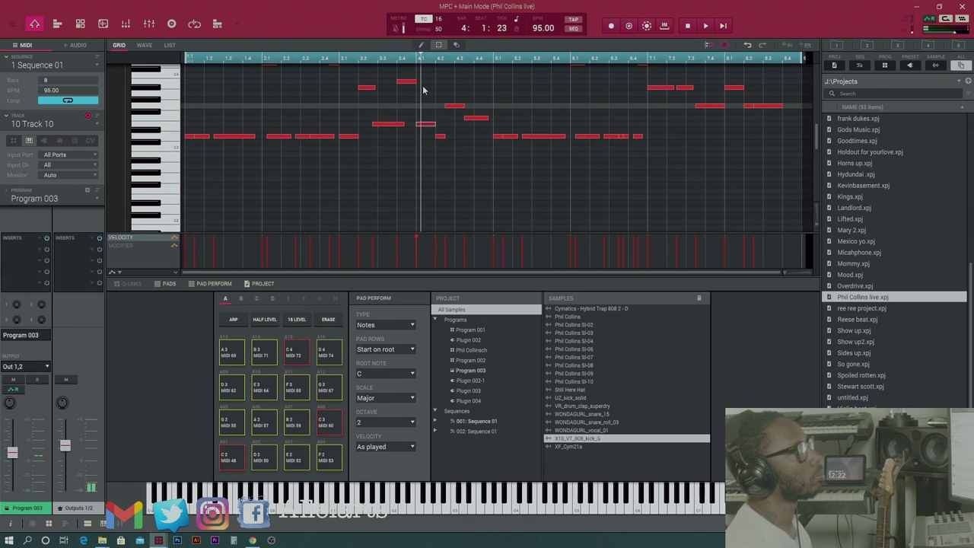
pyautogui.press('space')
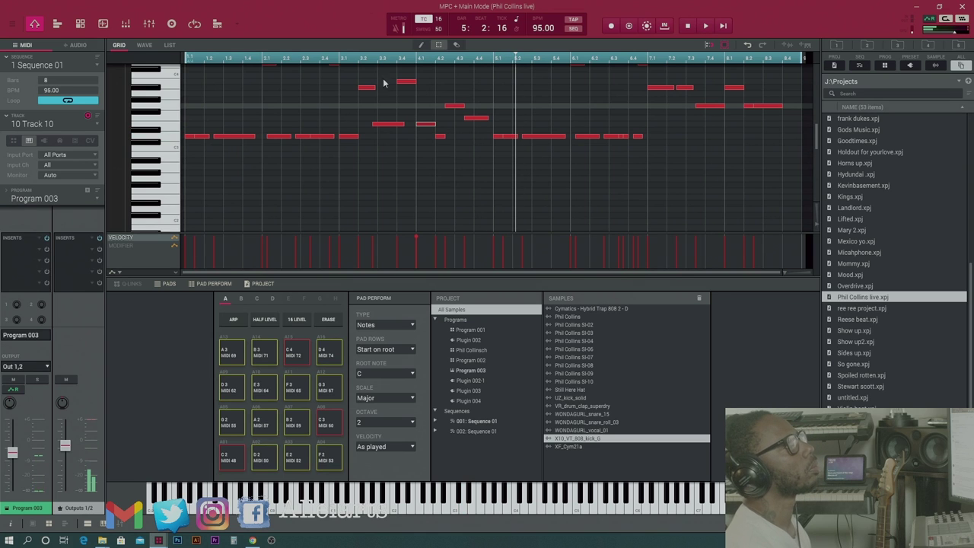
# - Play into bar 7 and lower its third note to the pitch of the first note in bar 4
pyautogui.scroll(3, 729, 154)
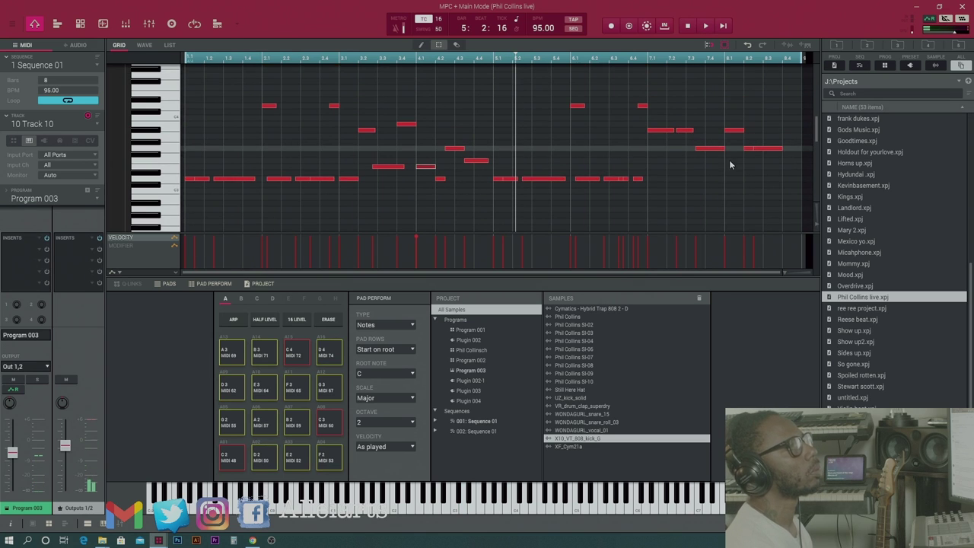
pyautogui.press('space')
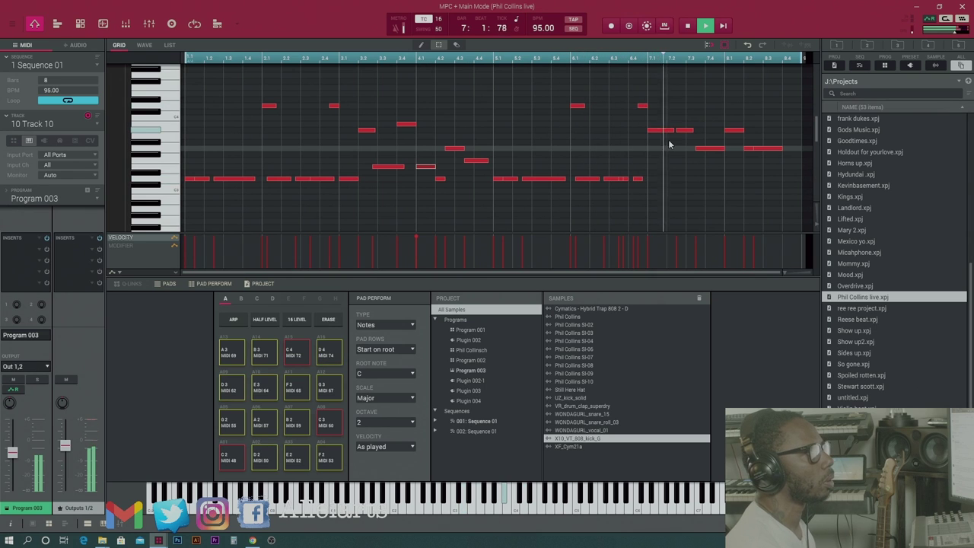
pyautogui.press('space')
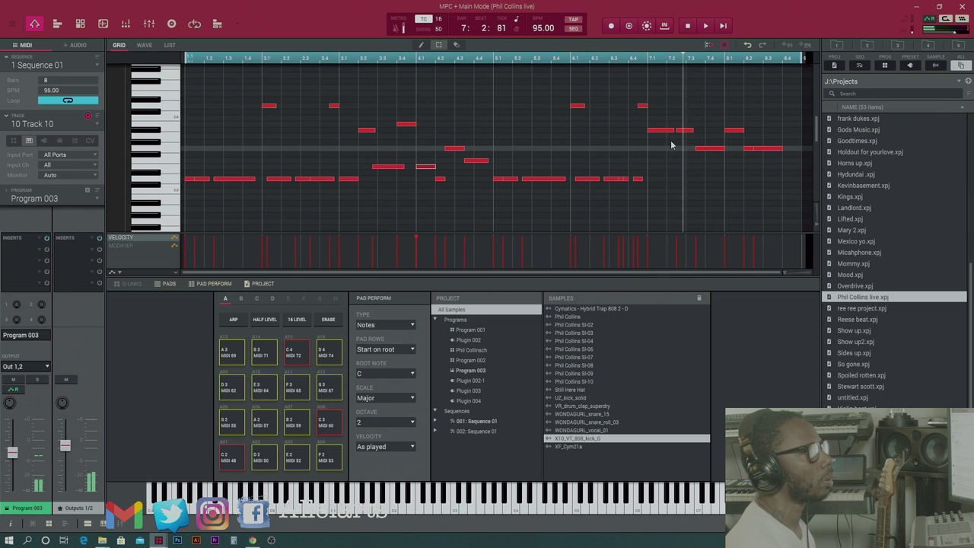
pyautogui.click(711, 149)
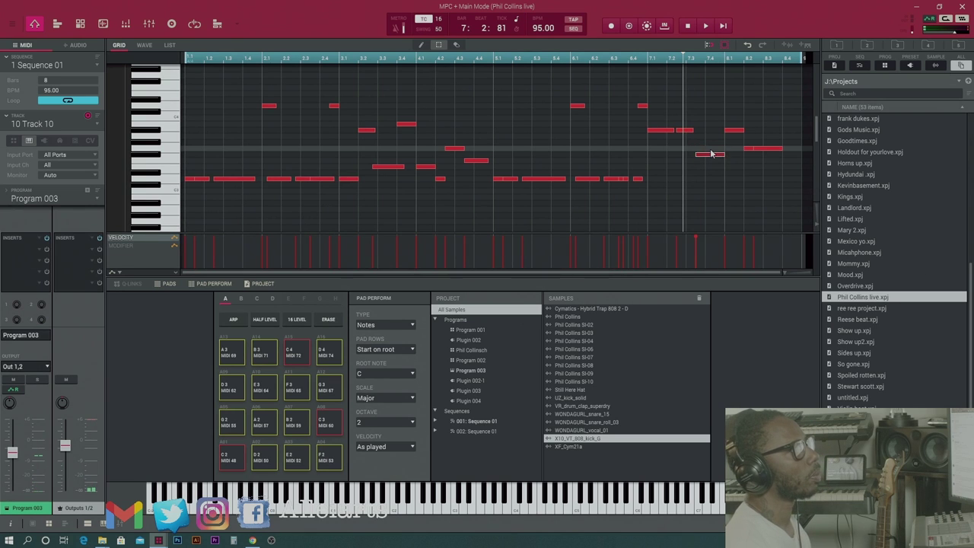
pyautogui.press('space')
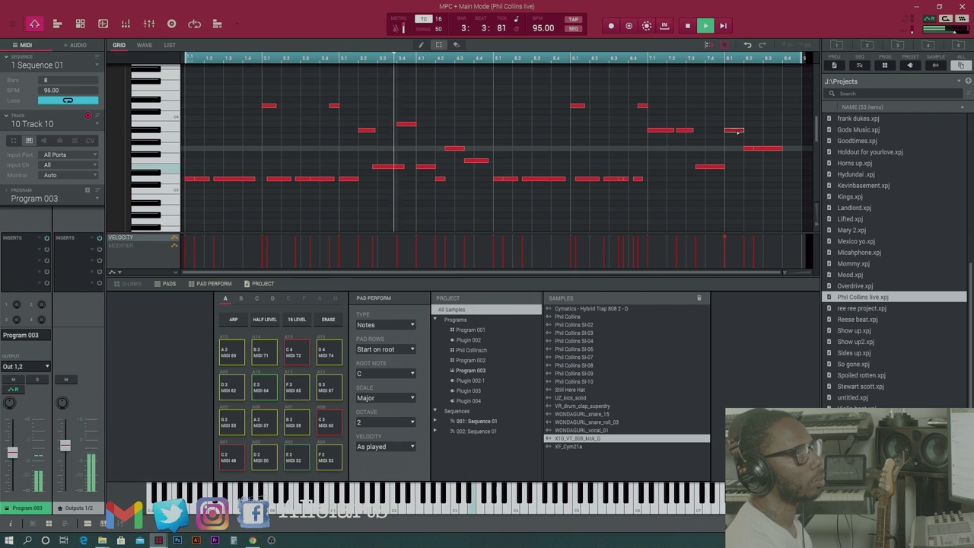
# - Lower the first note of bar 8 to the pitch of the last note in bar 4, checking it during playback
pyautogui.moveTo(736, 131); pyautogui.dragTo(737, 147)
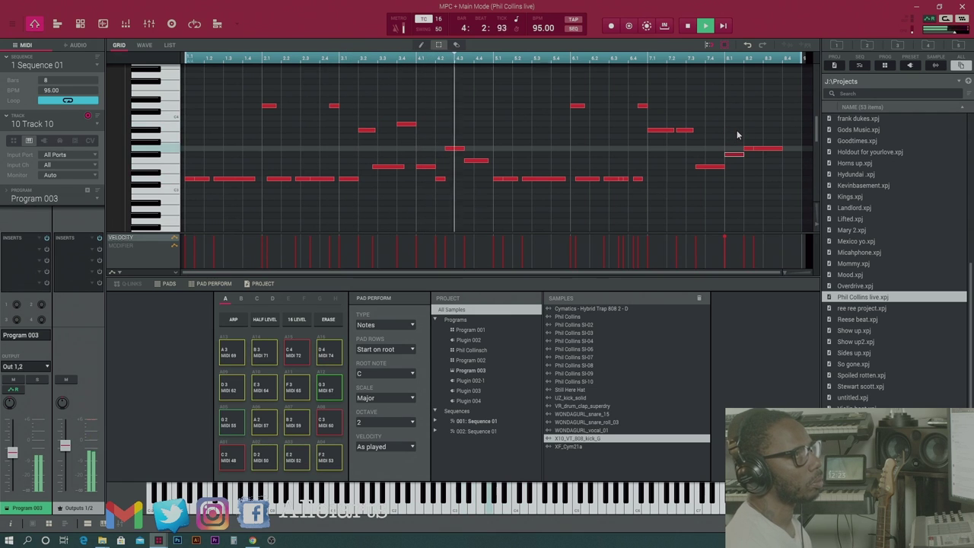
pyautogui.press('Down')
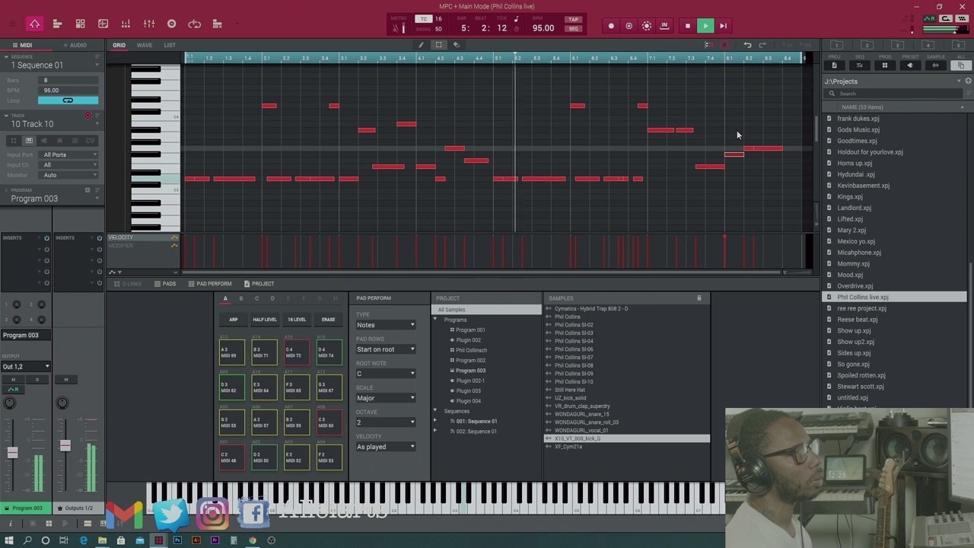
pyautogui.press('Down')
pyautogui.press('Up')
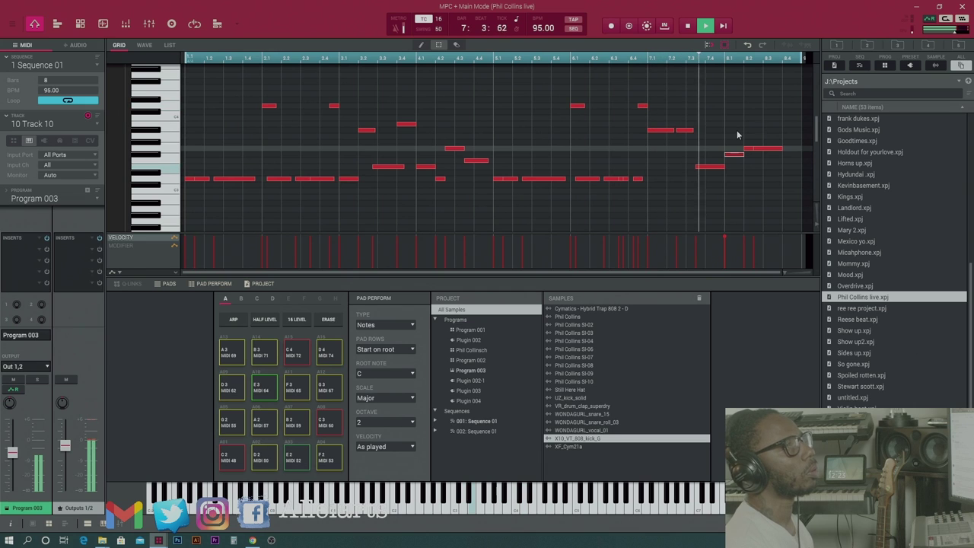
pyautogui.press('Down')
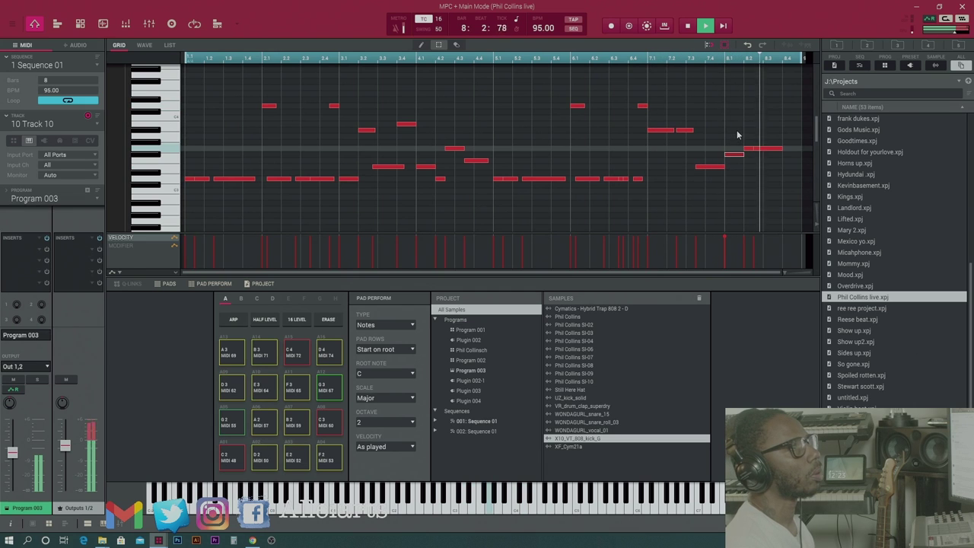
pyautogui.press('space')
pyautogui.press('space')
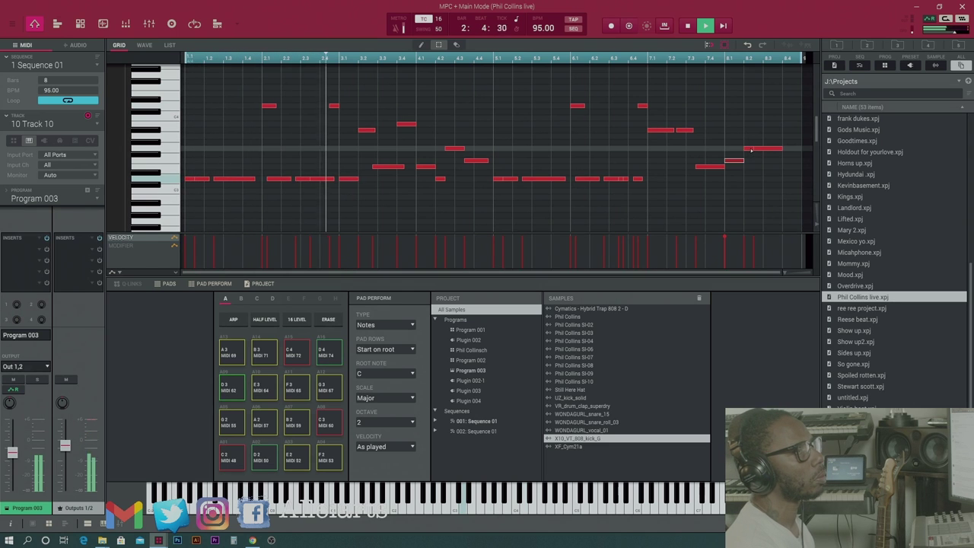
# - Lower the short second note of bar 8 by one semitone and raise its last note to the pitch of bar 6's high notes
pyautogui.click(752, 150)
pyautogui.moveTo(751, 149); pyautogui.dragTo(750, 153)
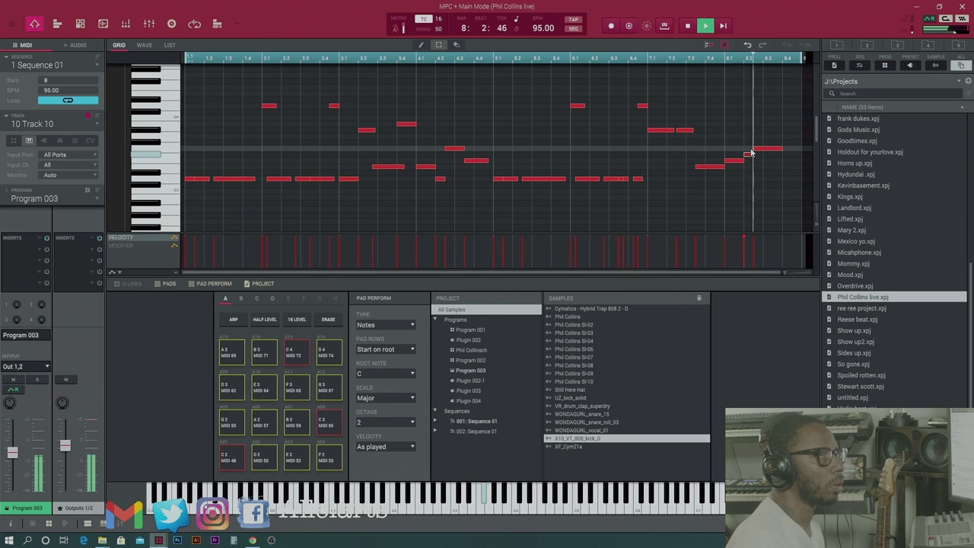
pyautogui.press('space')
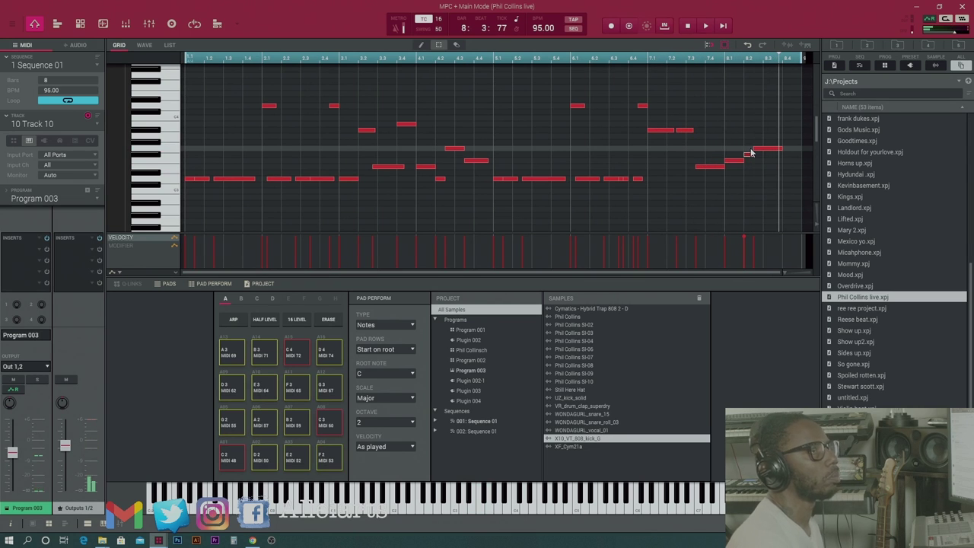
pyautogui.click(769, 150)
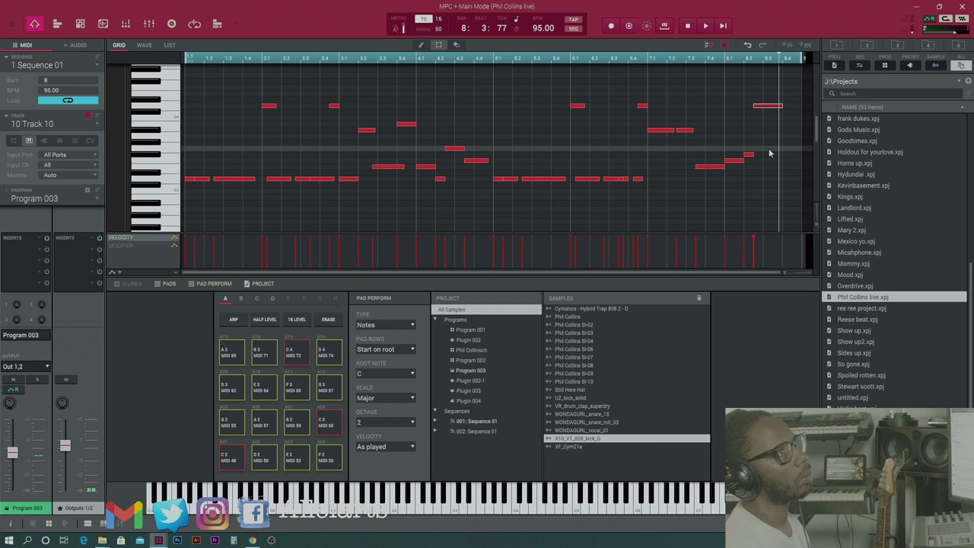
pyautogui.press('space')
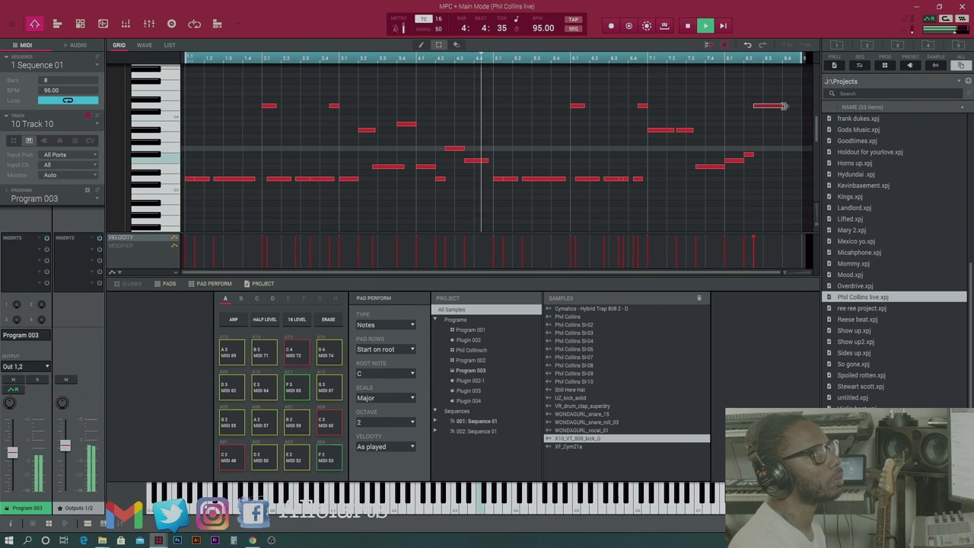
# - Set the timing correct division to 8T for the bass track
pyautogui.click(439, 19)
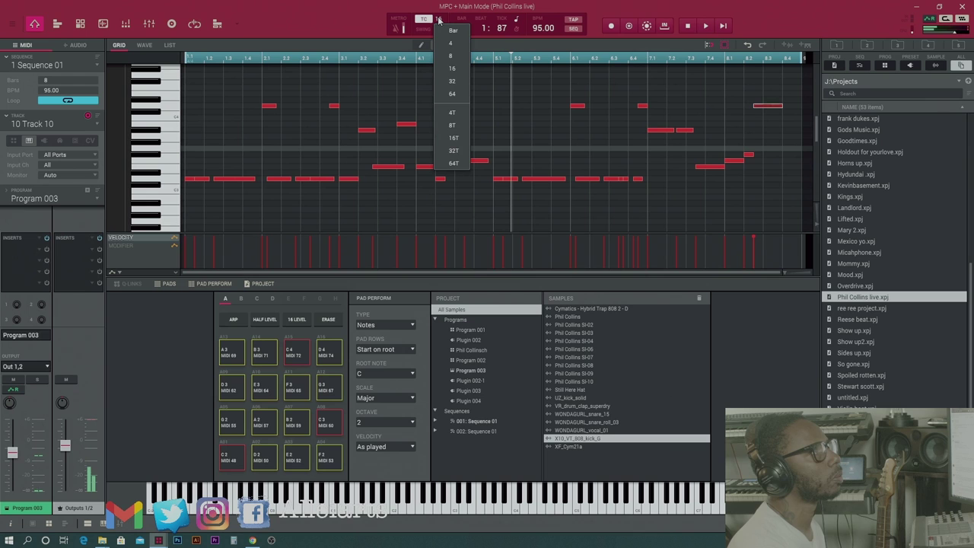
pyautogui.click(453, 125)
pyautogui.scroll(1, 458, 127)
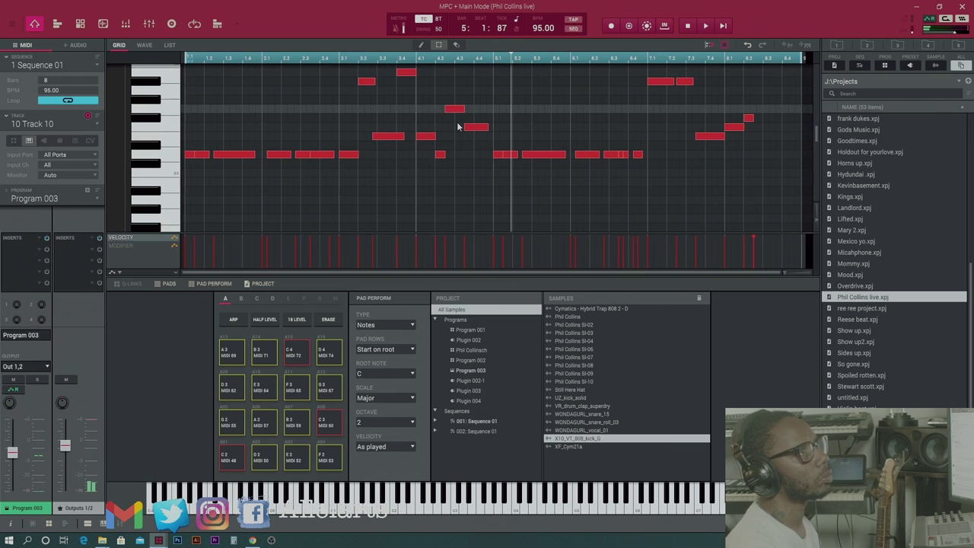
# - Break bar 8's long last note into four short notes and lower the first one to the pitch of bar 6's low notes
pyautogui.scroll(4, 792, 162)
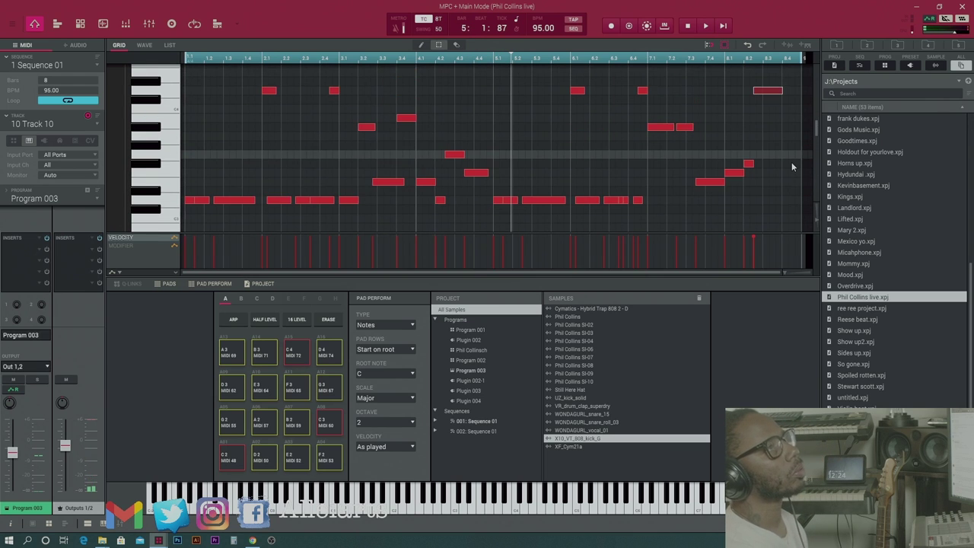
pyautogui.moveTo(785, 127); pyautogui.dragTo(766, 127)
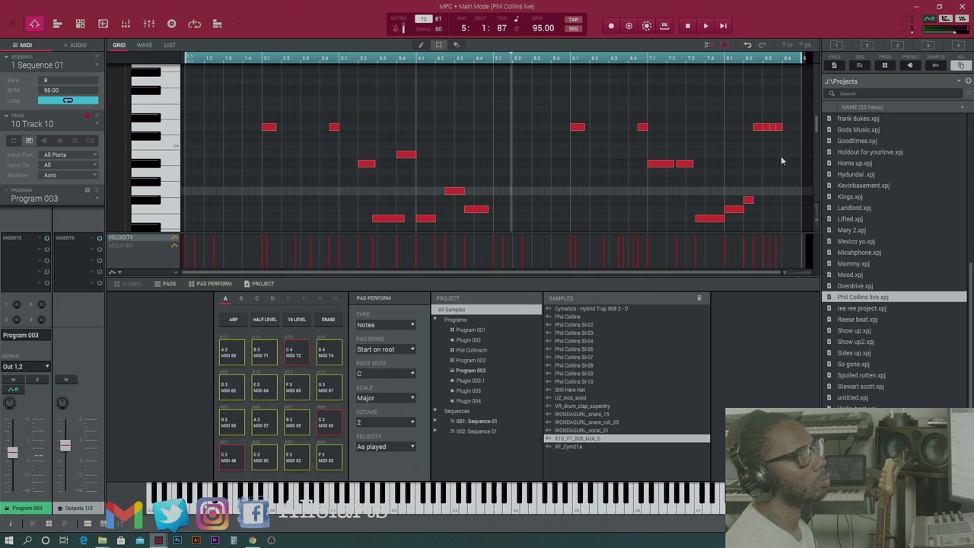
pyautogui.press('space')
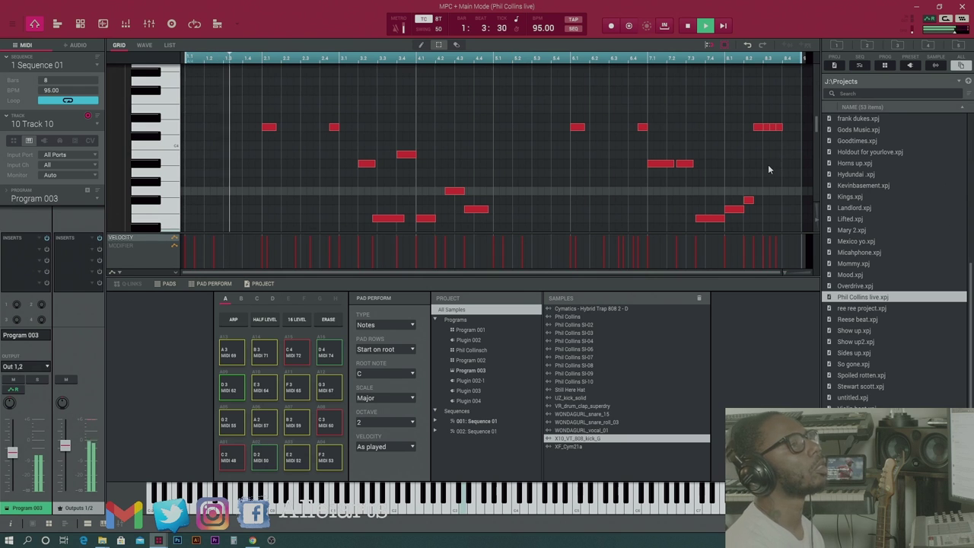
pyautogui.click(758, 127)
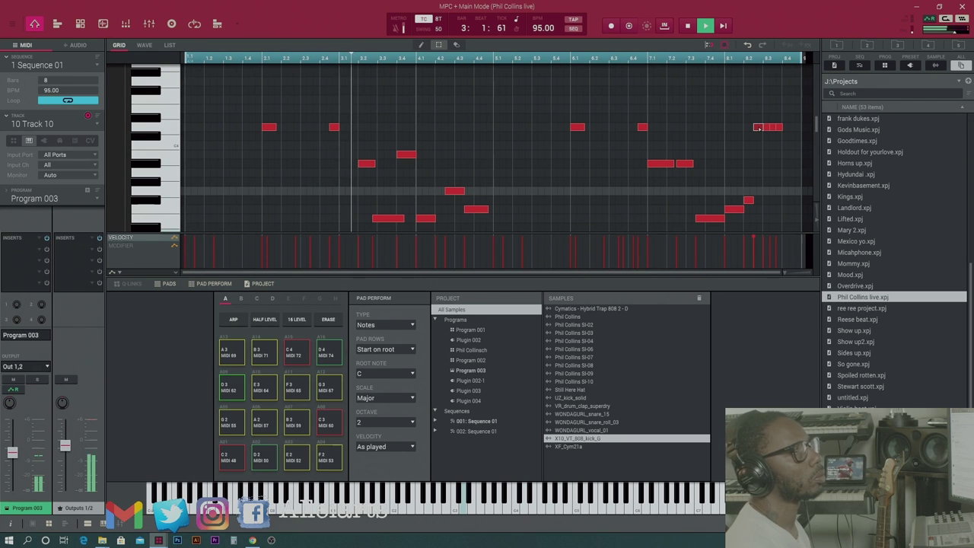
pyautogui.scroll(-5, 758, 126)
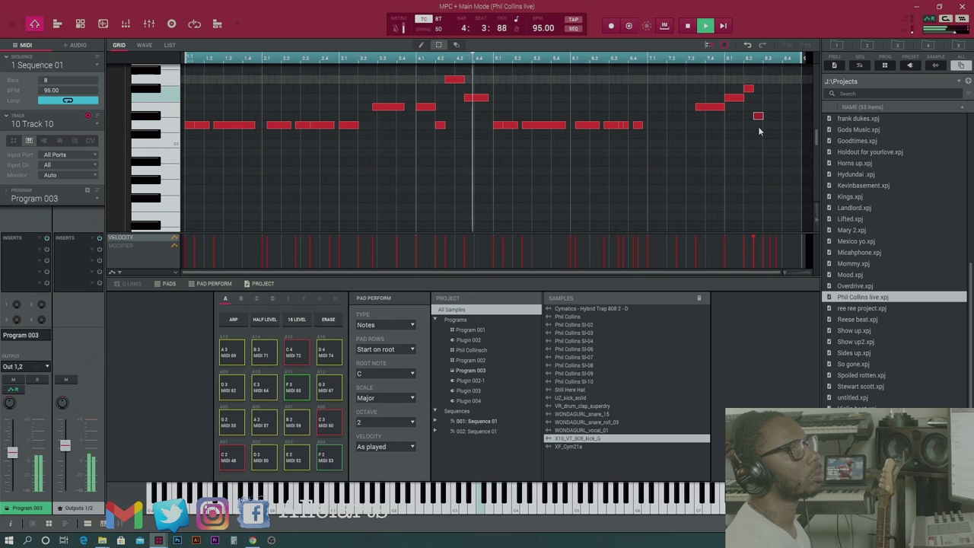
pyautogui.scroll(2, 758, 126)
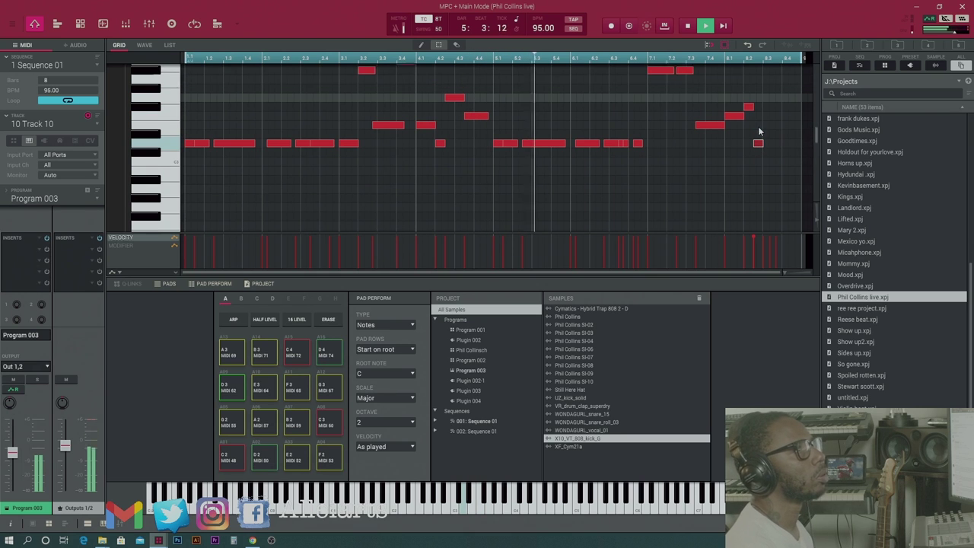
pyautogui.scroll(2, 758, 129)
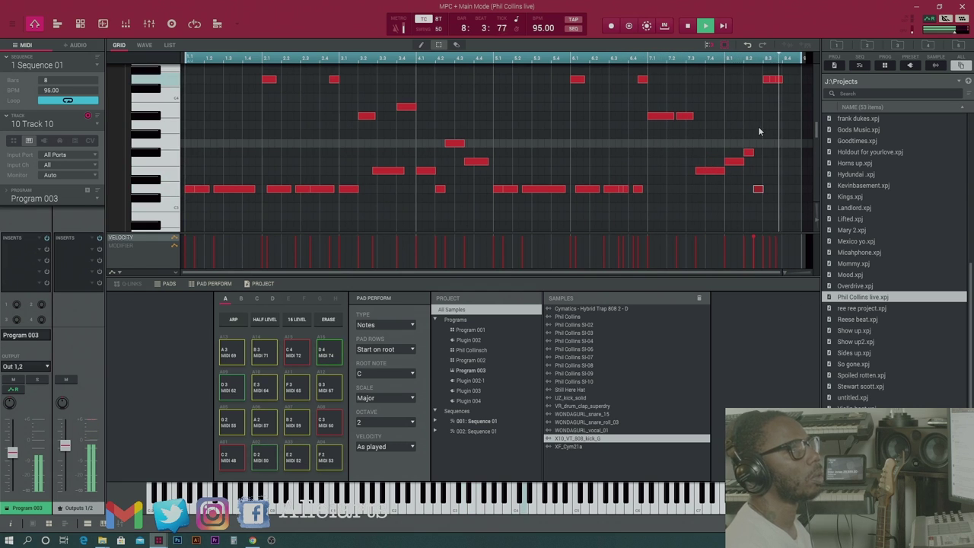
pyautogui.press('space')
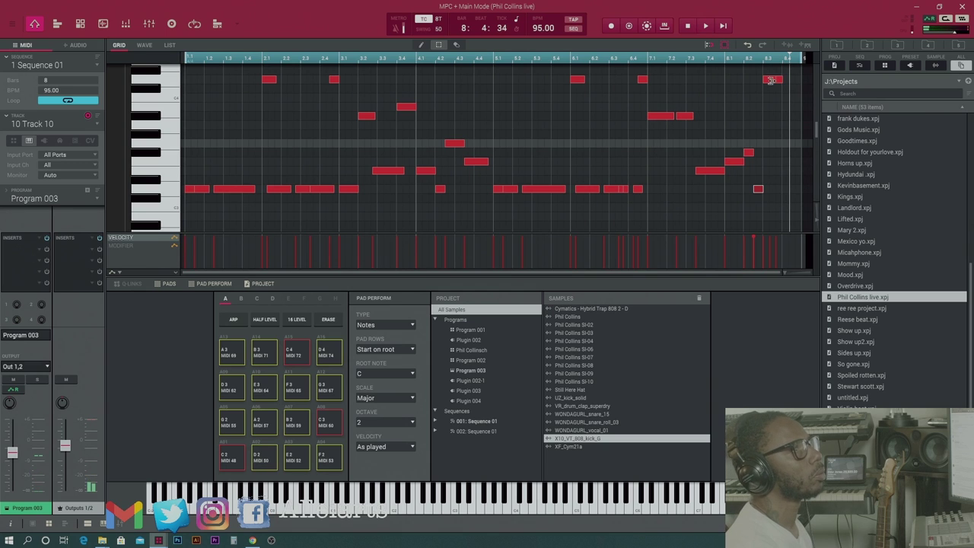
# - Lower the third short note at the end of bar 8 to the pitch of bar 7's first notes and play the line back
pyautogui.moveTo(774, 81); pyautogui.dragTo(775, 122)
pyautogui.press('space')
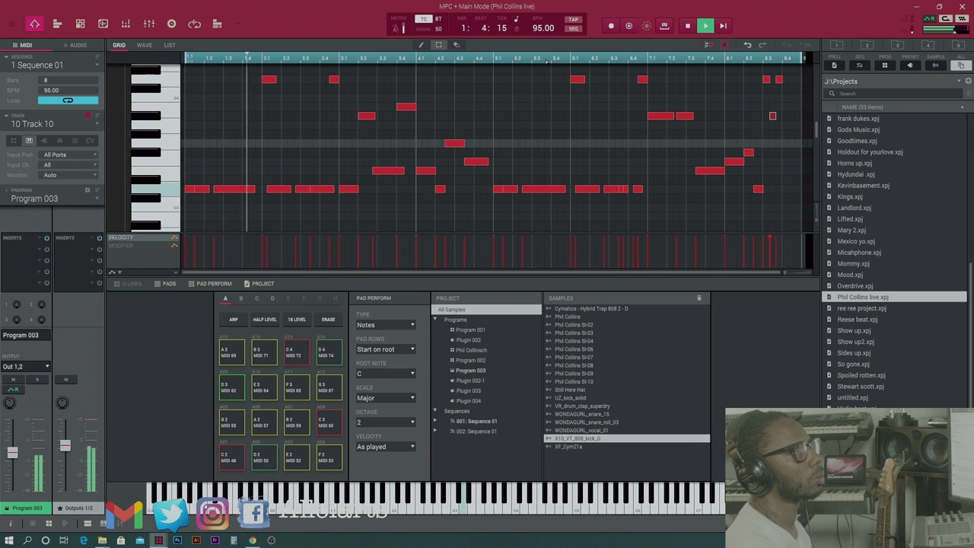
pyautogui.click(496, 58)
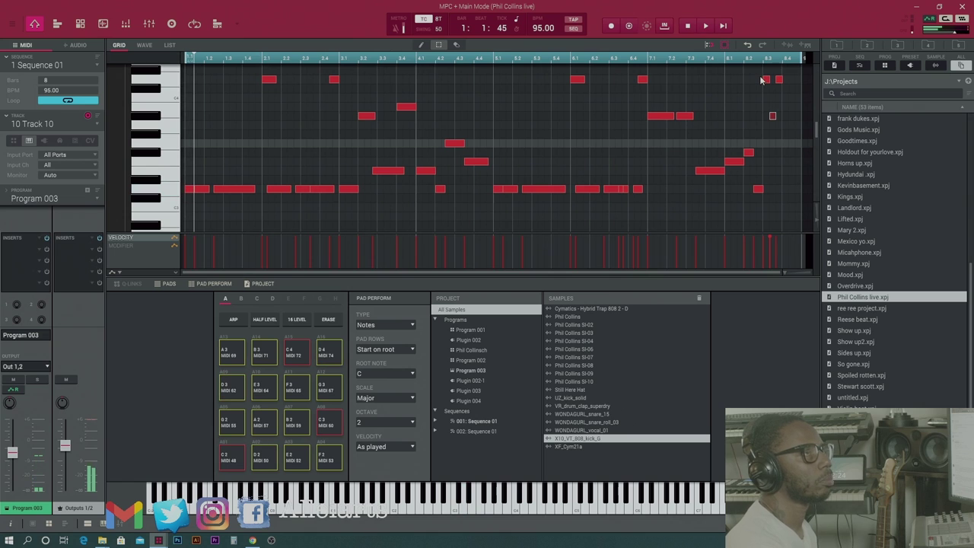
# - Delete the last three short notes of bar 8 and play the sequence from the start
pyautogui.moveTo(761, 70); pyautogui.dragTo(798, 129)
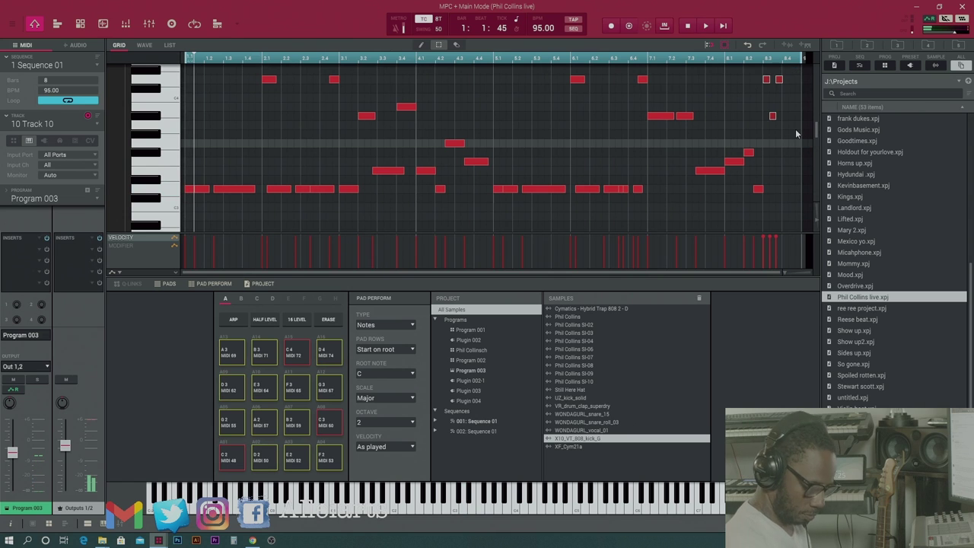
pyautogui.press('Delete')
pyautogui.press('space')
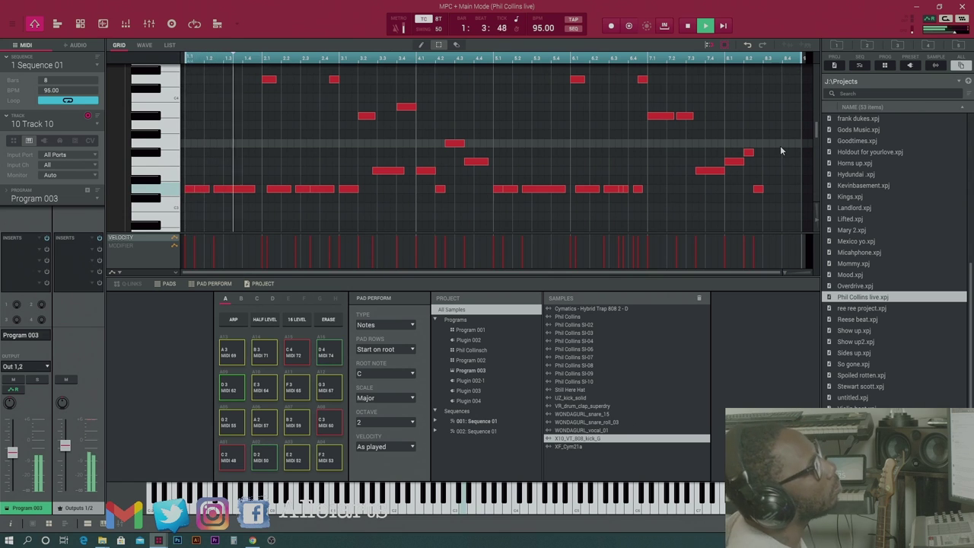
# - Try the last note of bar 8 two semitones higher during playback and return it to D3
pyautogui.click(757, 190)
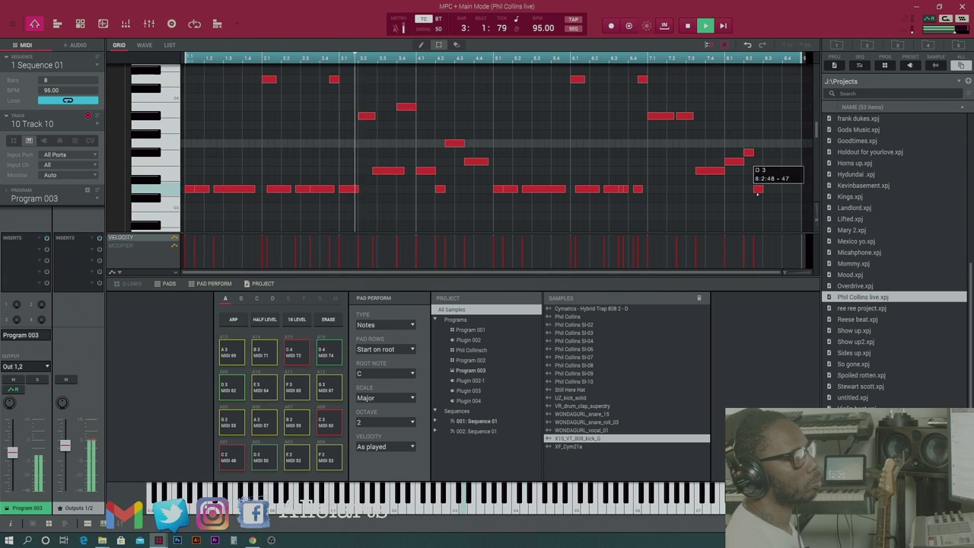
pyautogui.press('Up')
pyautogui.press('Up')
pyautogui.press('Up')
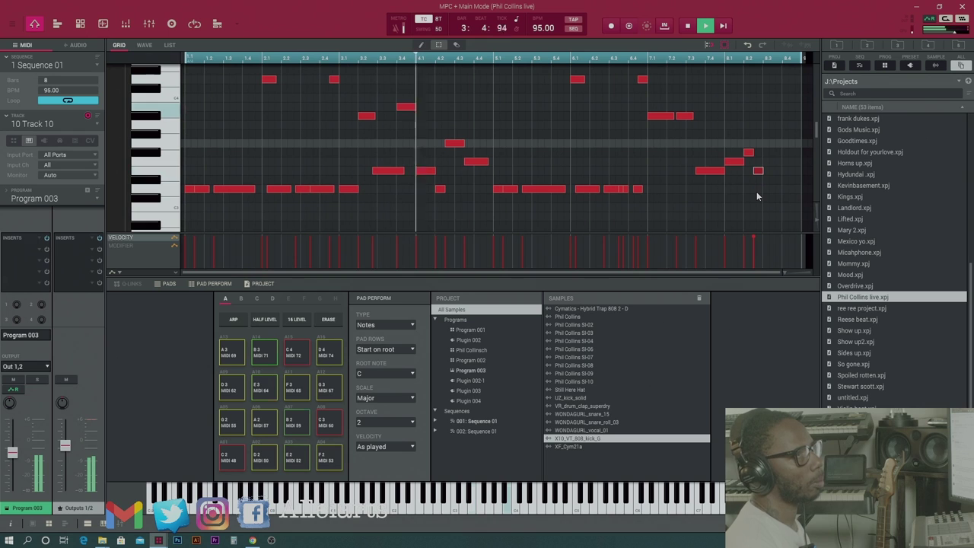
pyautogui.press('Down')
pyautogui.press('Down')
pyautogui.press('Down')
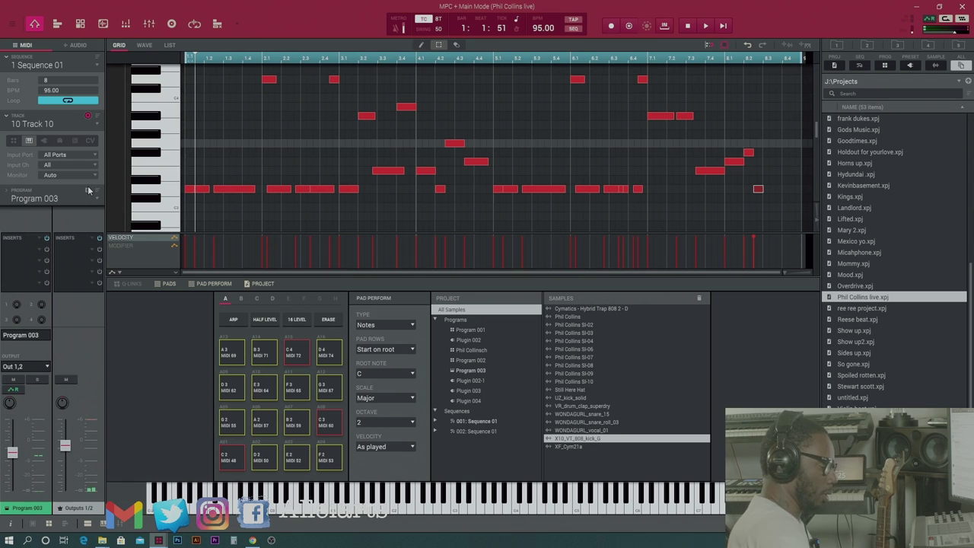
# - Bounce the Arcade part on Track 12 to an audio sample in the project's sample pool and open it in Sample Edit
pyautogui.press('Down')
pyautogui.press('Right')
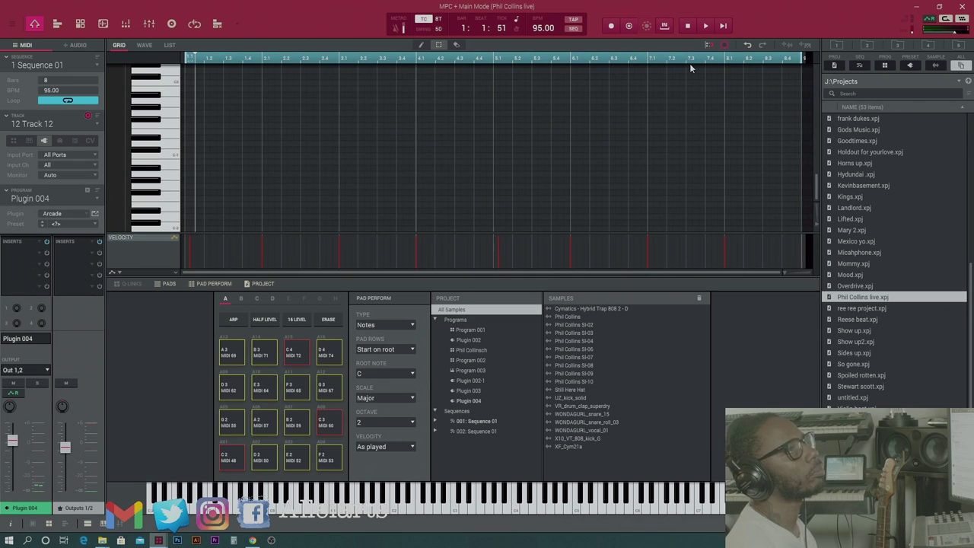
pyautogui.click(788, 47)
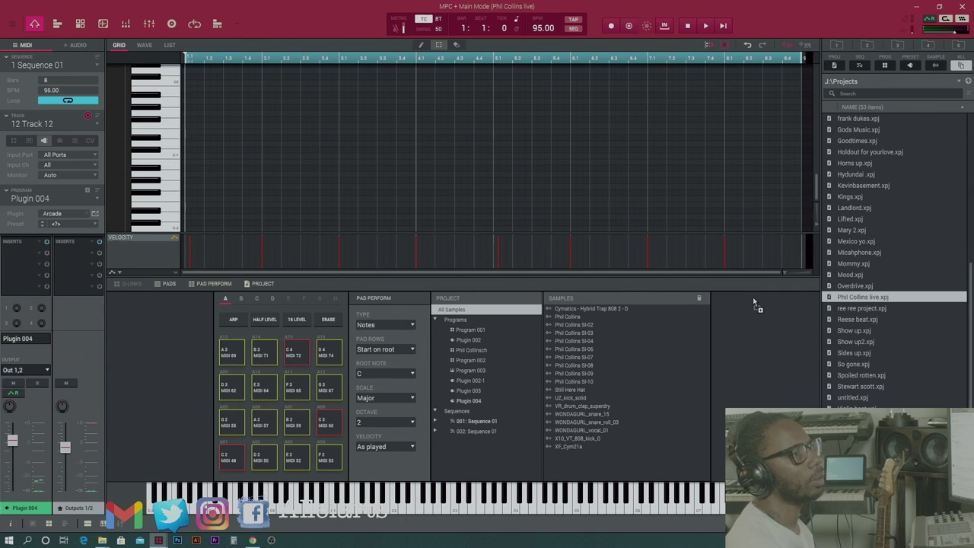
pyautogui.moveTo(642, 380); pyautogui.dragTo(641, 377)
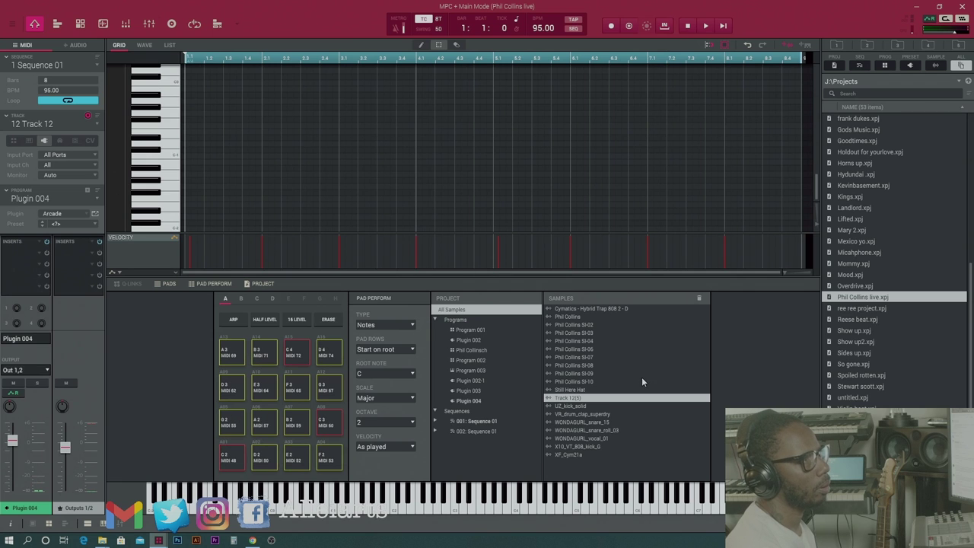
pyautogui.doubleClick(570, 398)
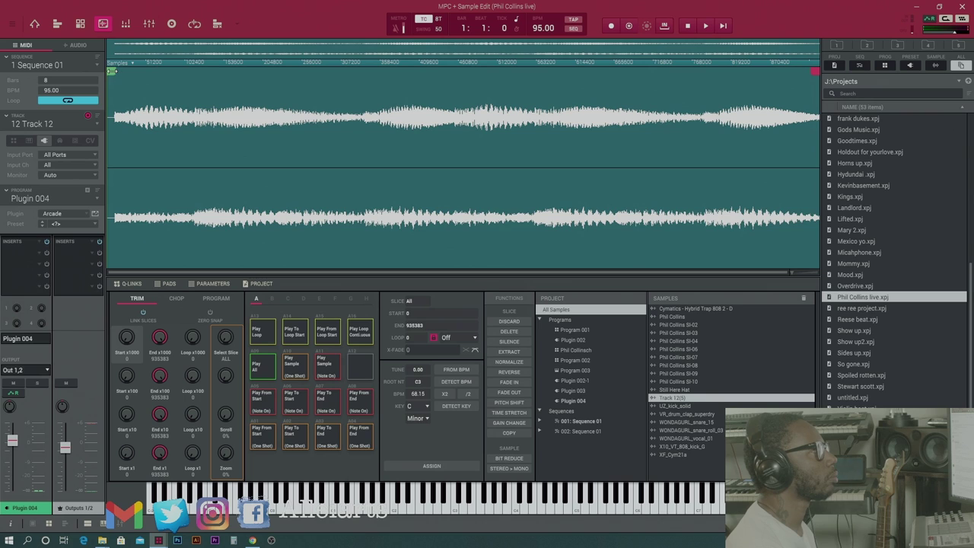
# - Move the bounced sample's start point to 9000 to cut the silence before the first sound
pyautogui.moveTo(117, 71); pyautogui.dragTo(122, 71)
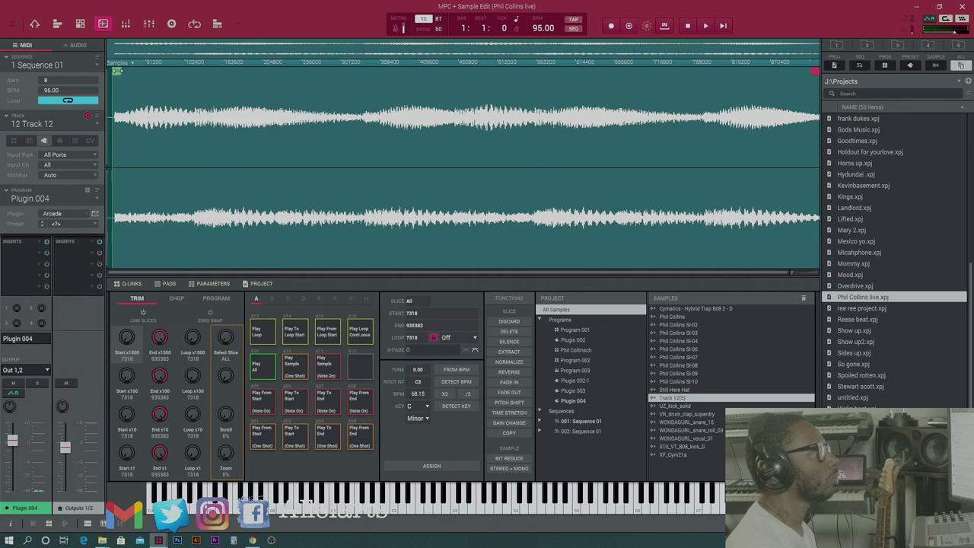
pyautogui.moveTo(117, 71); pyautogui.dragTo(115, 71)
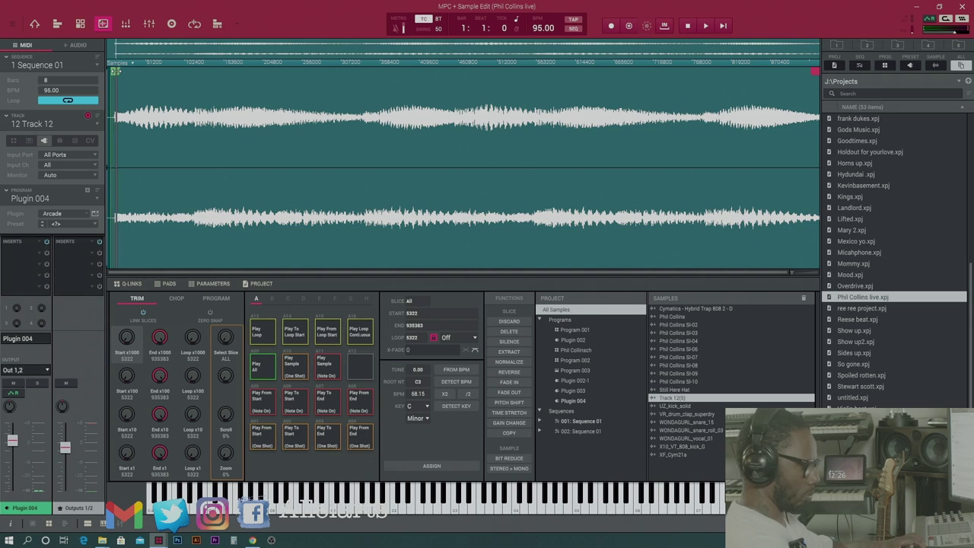
pyautogui.moveTo(115, 71); pyautogui.dragTo(118, 71)
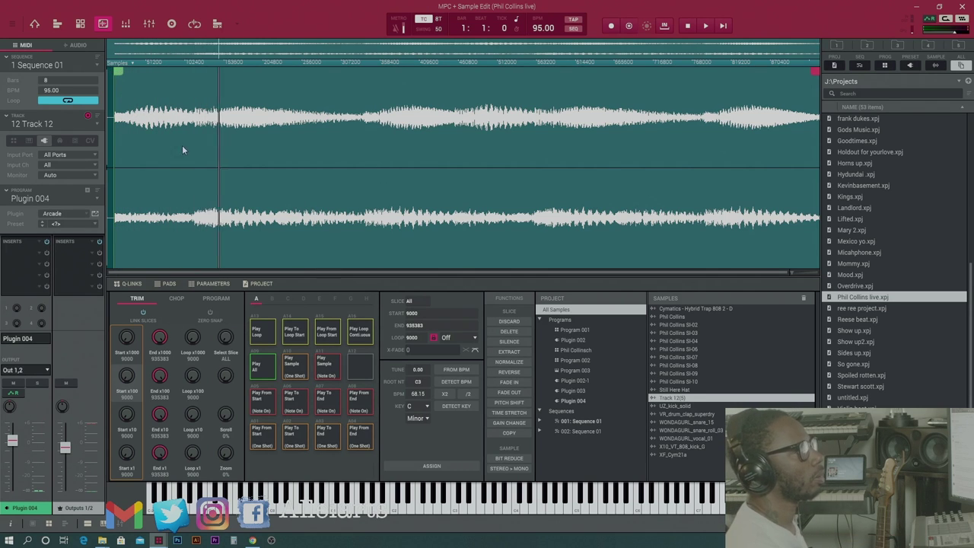
# - Apply a pitch shift of 0.56 to the bounced sample and play the sequence
pyautogui.click(511, 401)
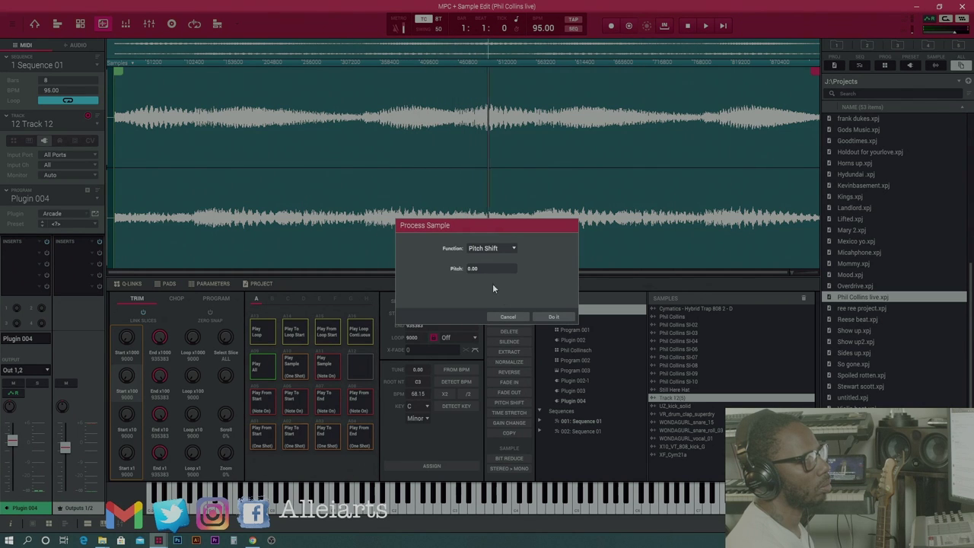
pyautogui.moveTo(487, 268); pyautogui.dragTo(487, 262)
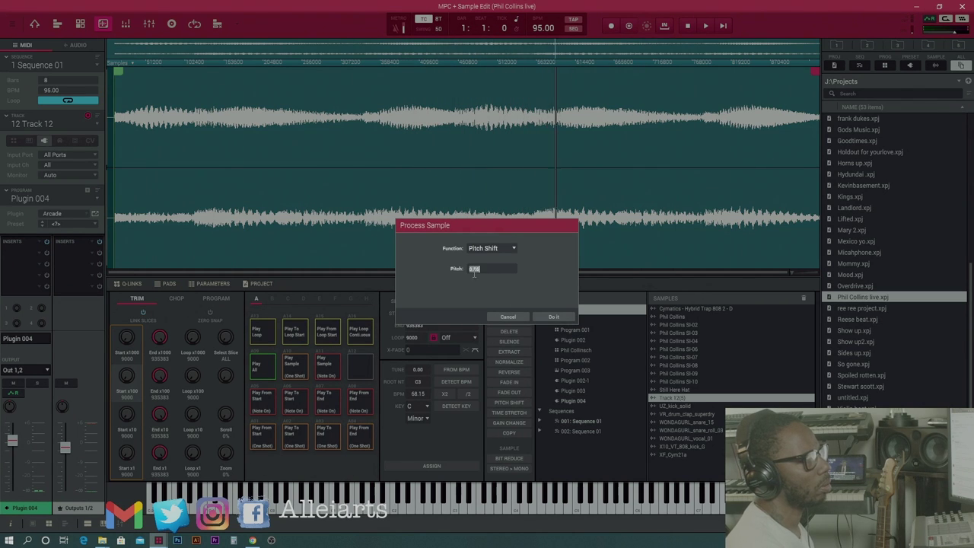
pyautogui.click(514, 262)
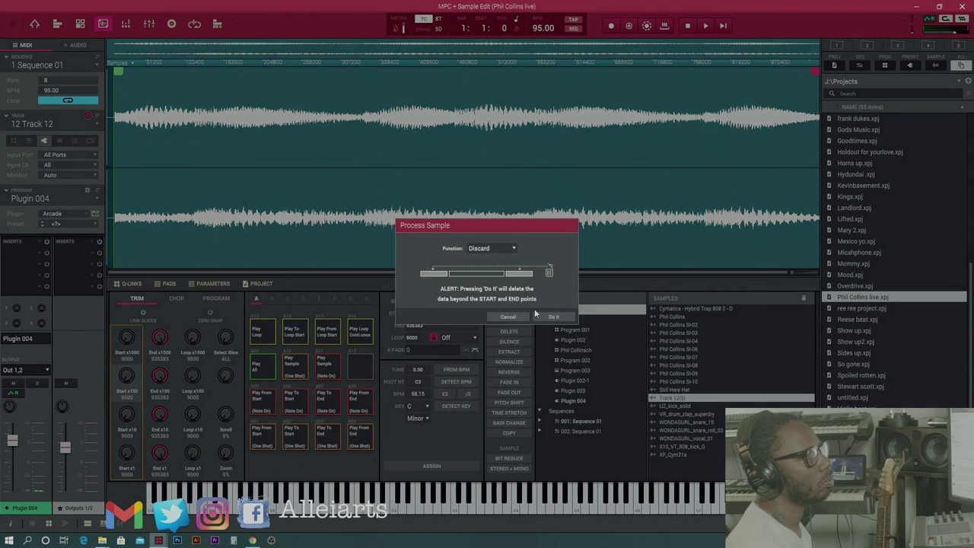
pyautogui.click(508, 317)
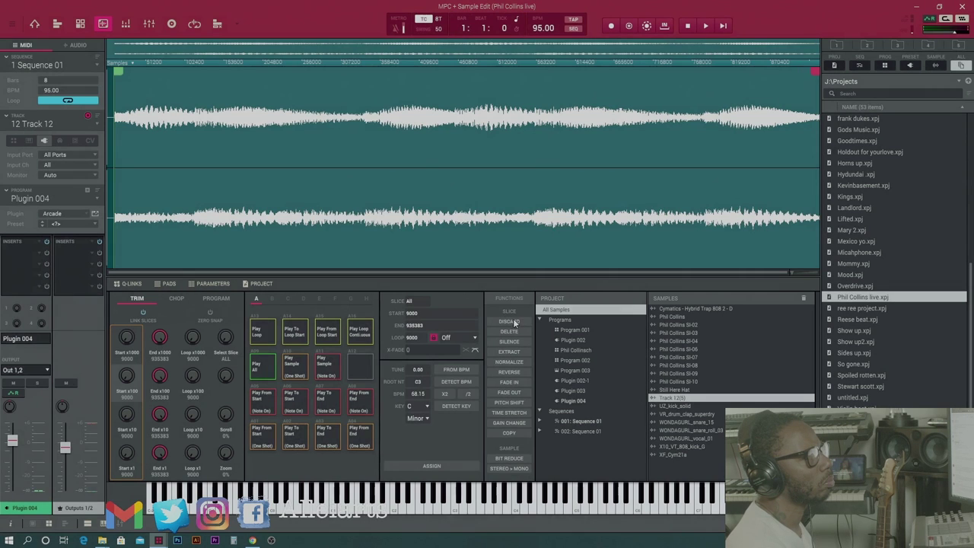
pyautogui.click(517, 402)
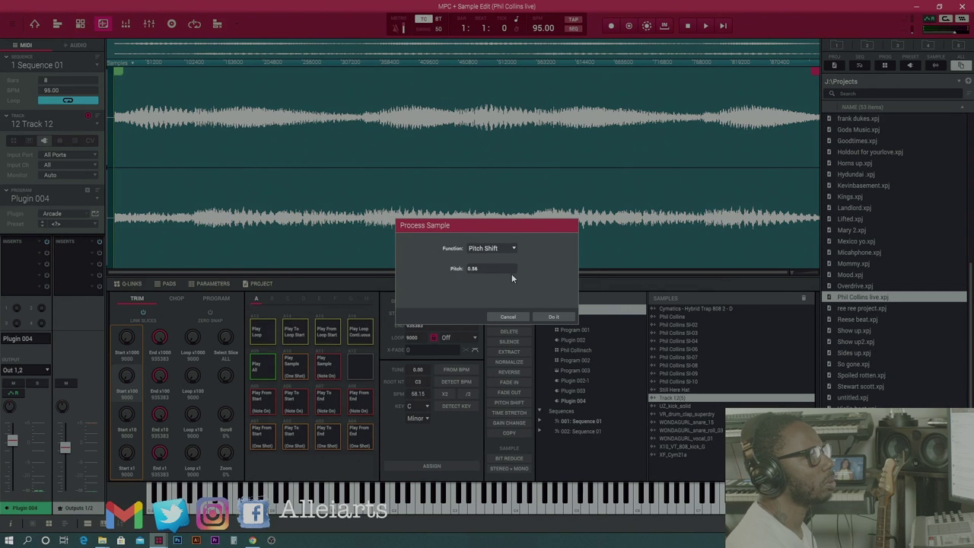
pyautogui.click(554, 318)
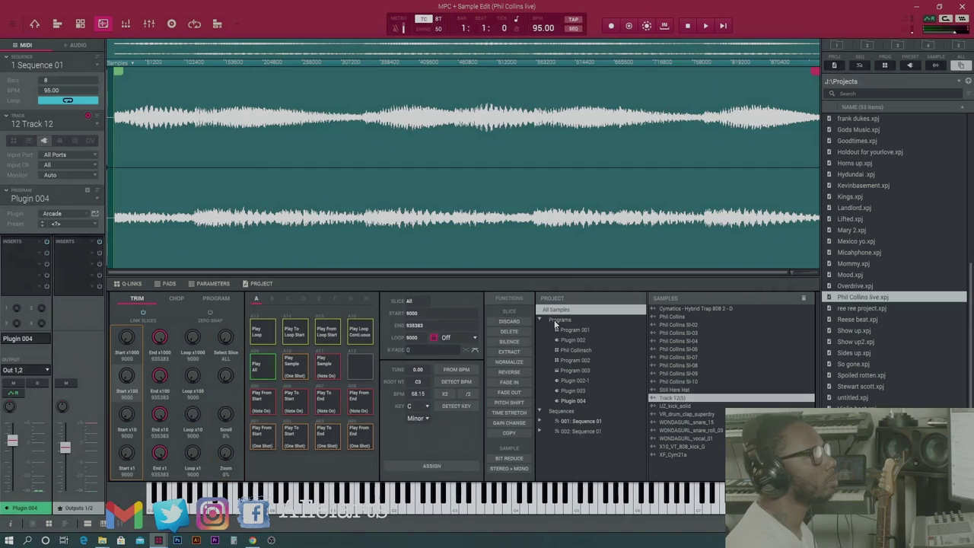
pyautogui.press('space')
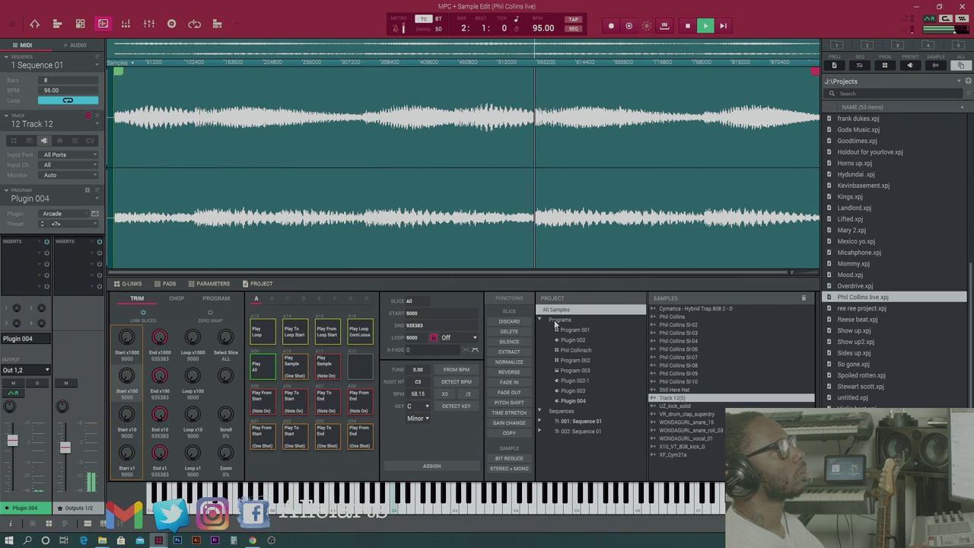
pyautogui.press('space')
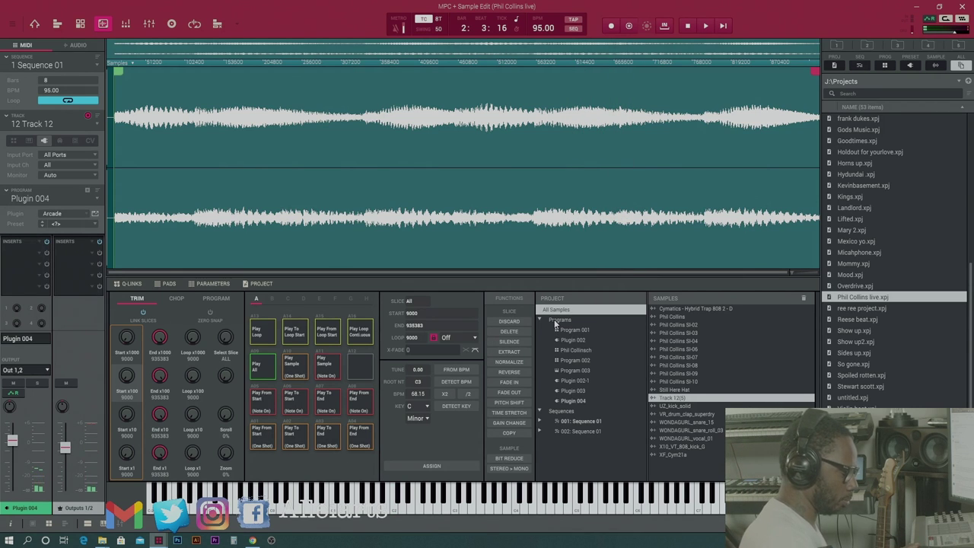
# - Chop the bounced sample manually during playback into eight slices, cutting at about 119800, 220200, 337900, 453600, 561200, 669700 and 781300
pyautogui.press('Tab')
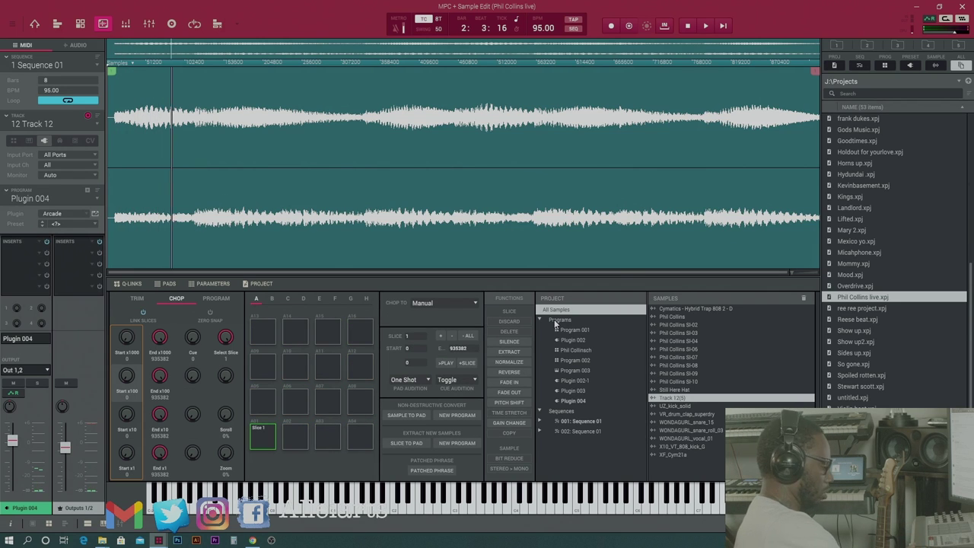
pyautogui.press('z')
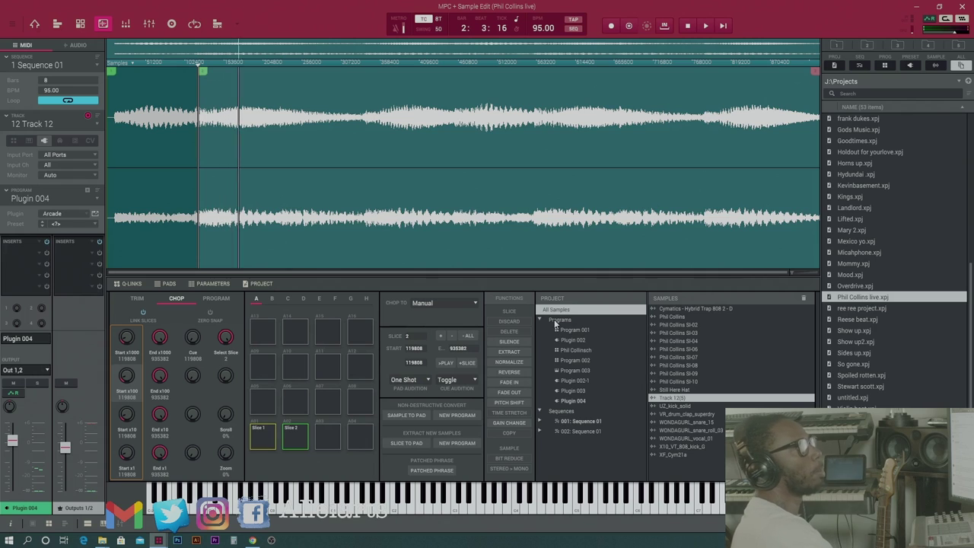
pyautogui.press('z')
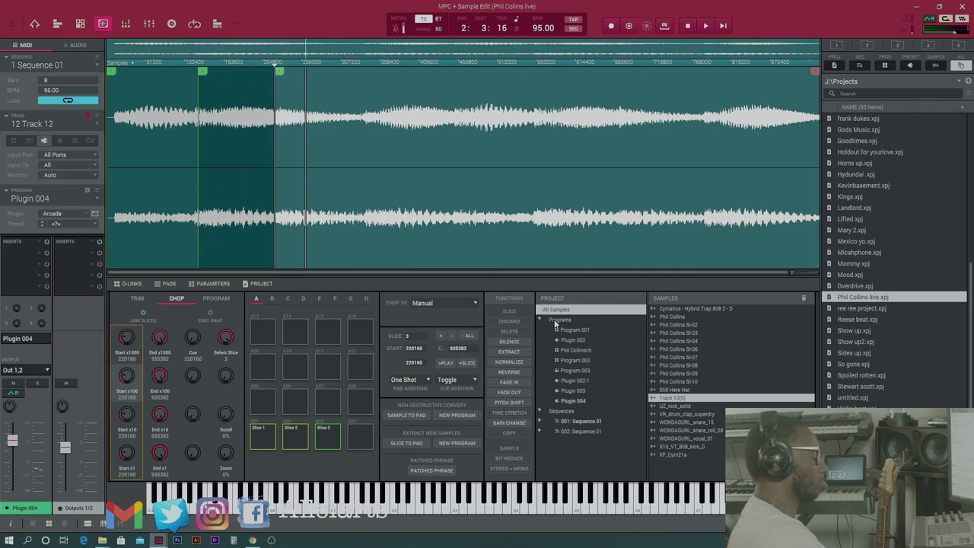
pyautogui.press('z')
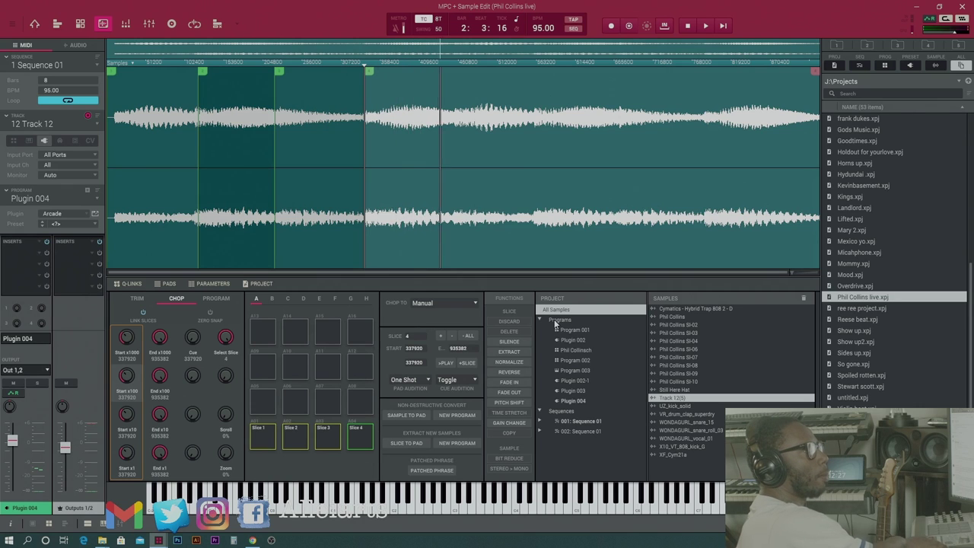
pyautogui.press('z')
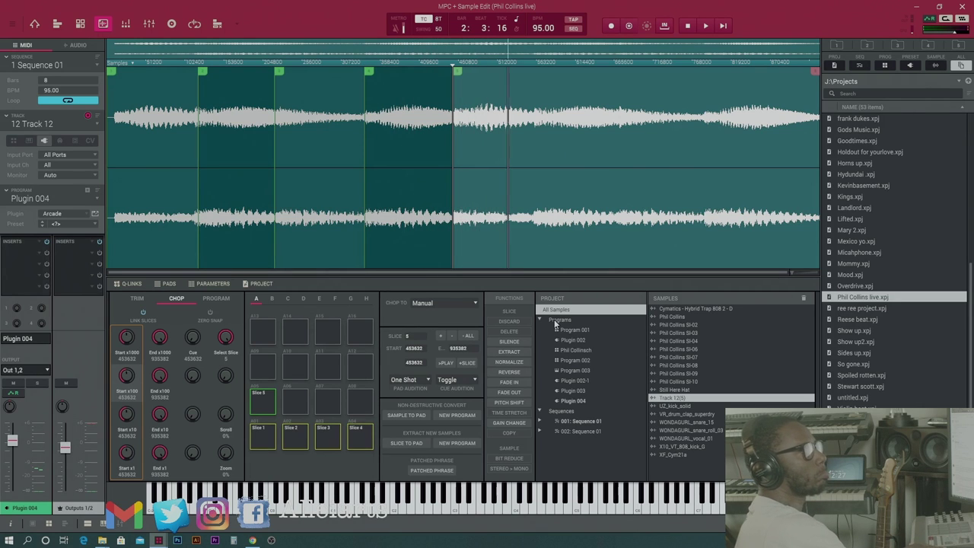
pyautogui.press('z')
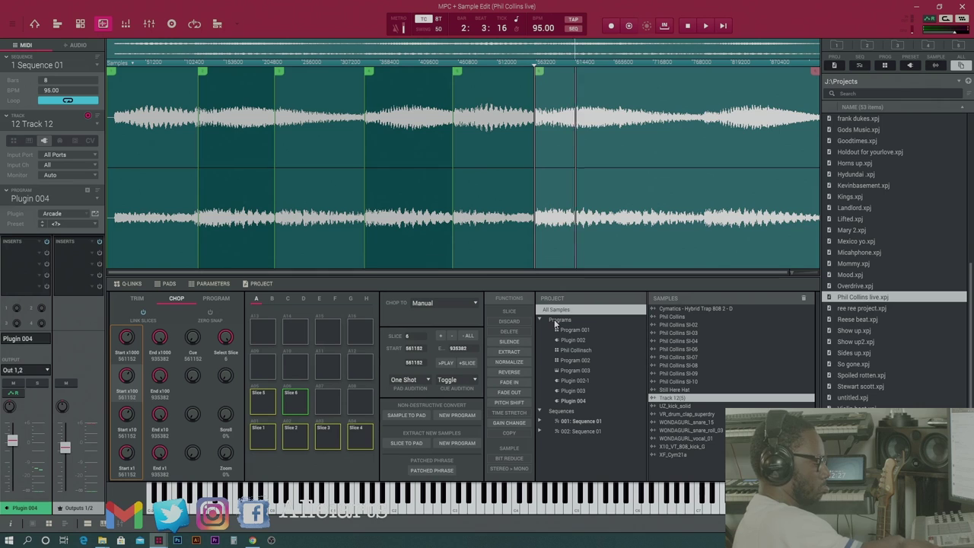
pyautogui.press('z')
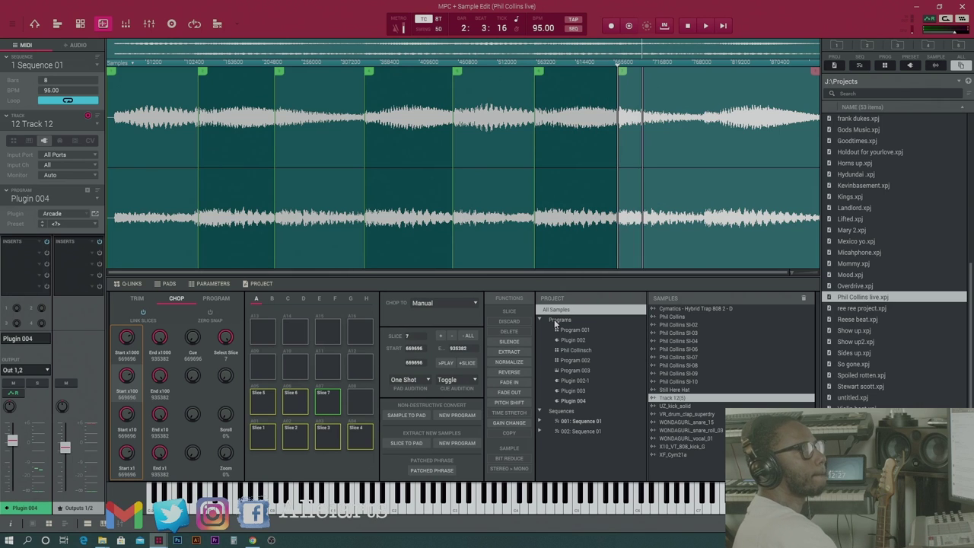
pyautogui.press('z')
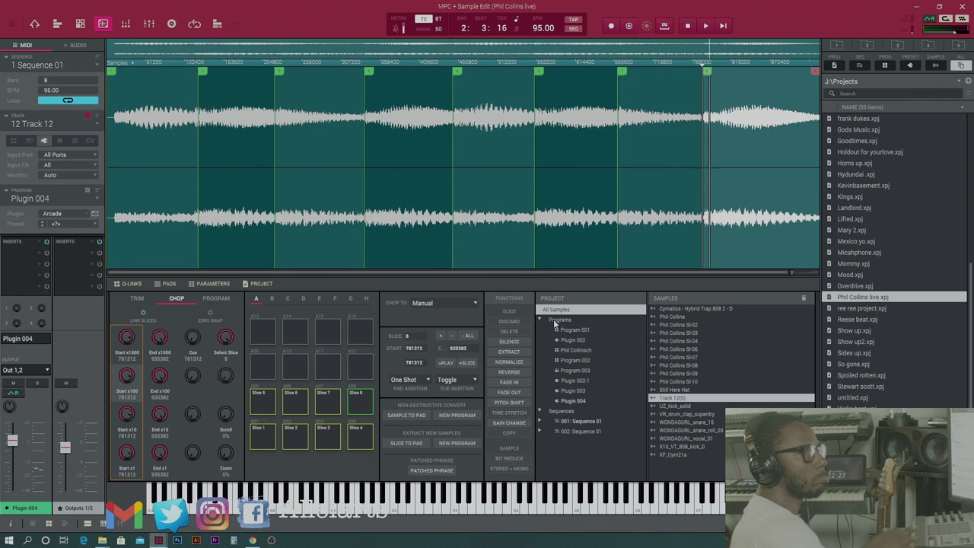
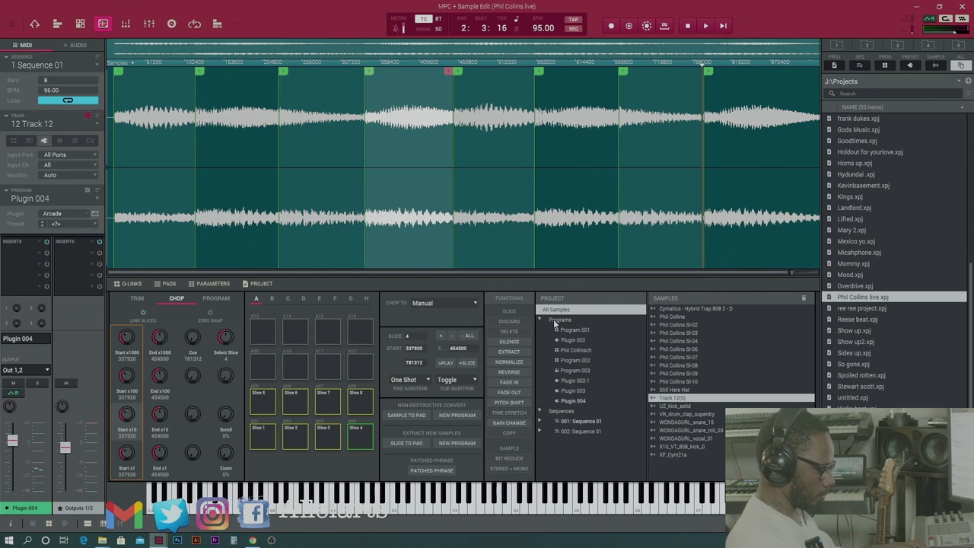
# - Convert the eight slices to a new program with new samples, with Crop Samples and Create New Program enabled
pyautogui.press('r')
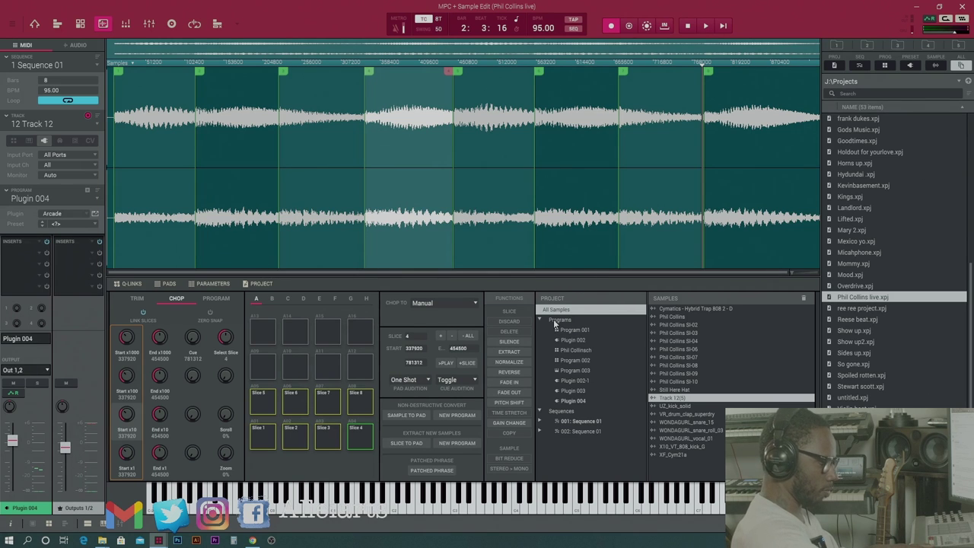
pyautogui.press('Return')
pyautogui.press('Down')
pyautogui.press('Down')
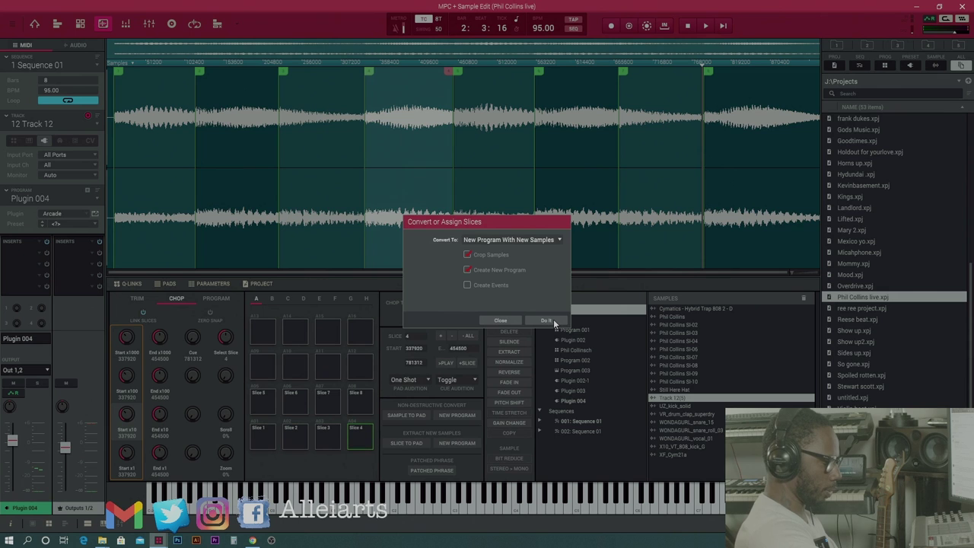
pyautogui.click(553, 319)
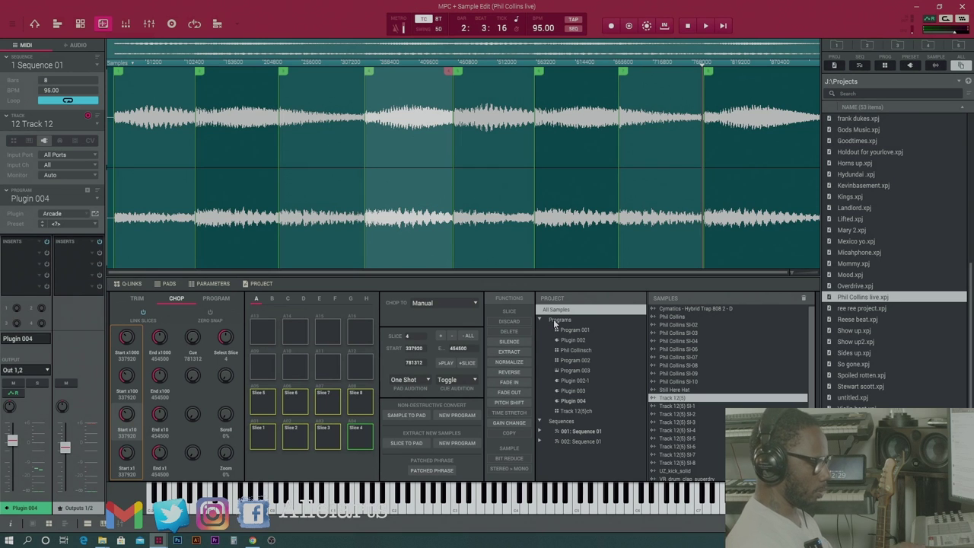
# - Return from sample editing to the note grid and clear all notes from Track 12
pyautogui.press('t')
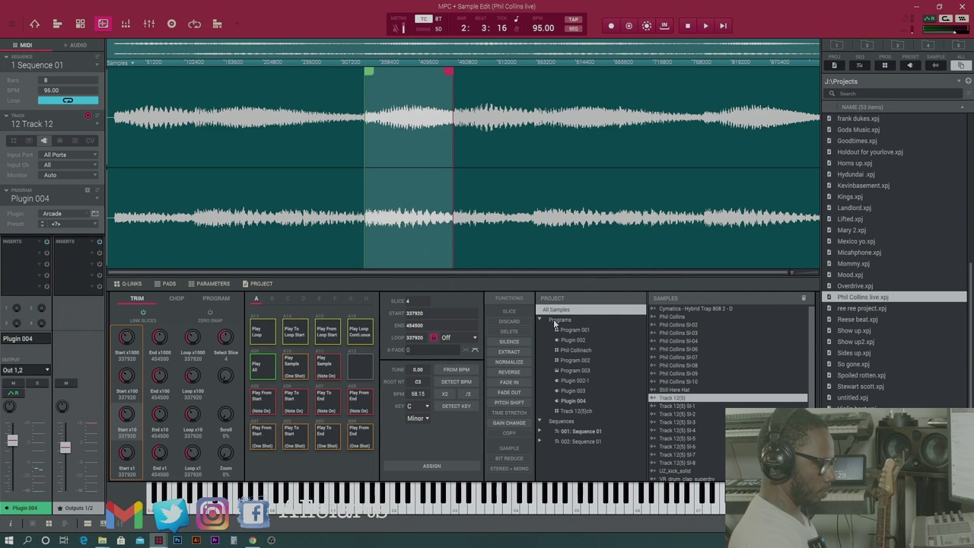
pyautogui.press('m')
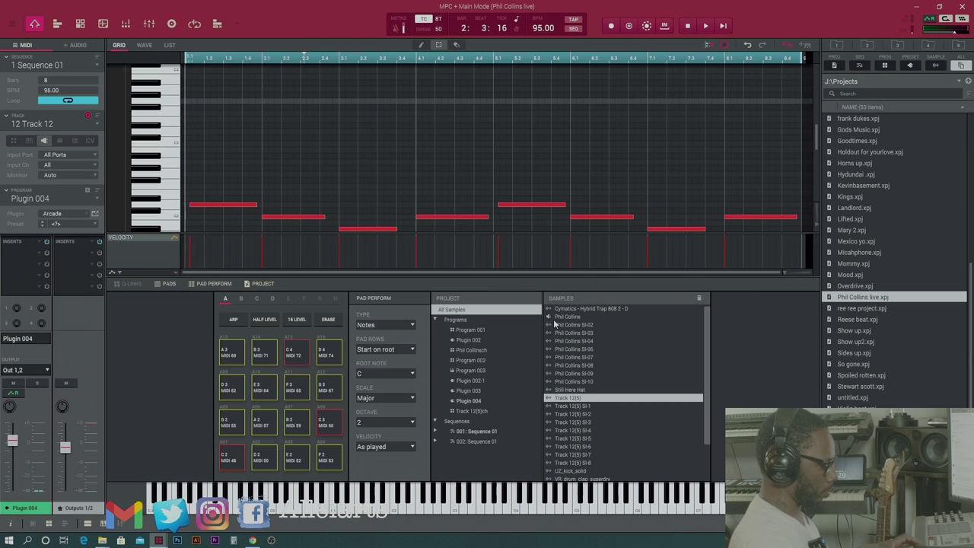
pyautogui.press('Right')
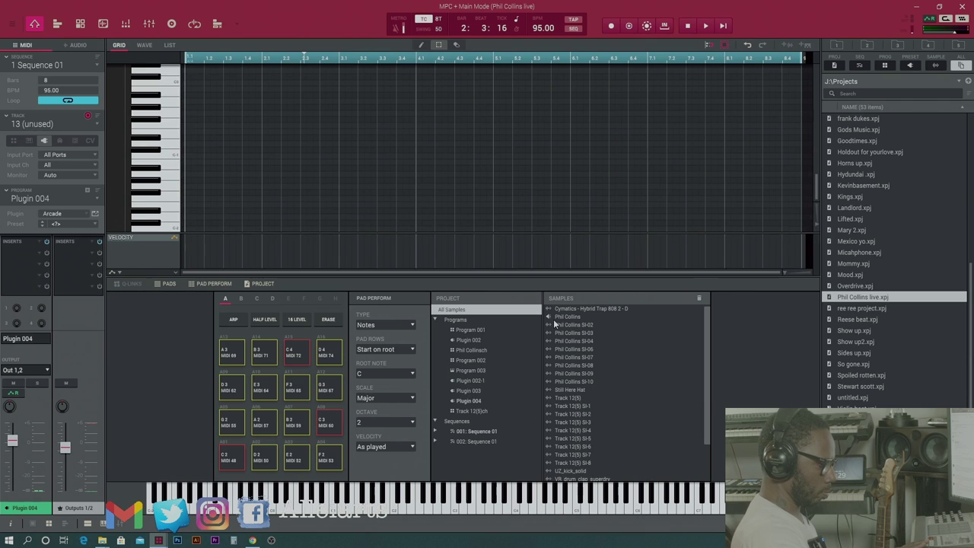
pyautogui.press('Left')
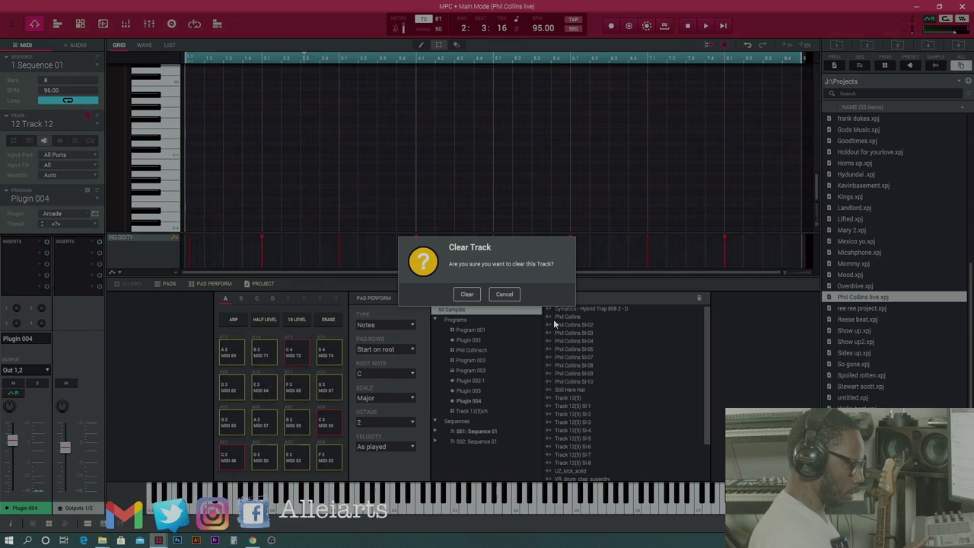
pyautogui.press('Return')
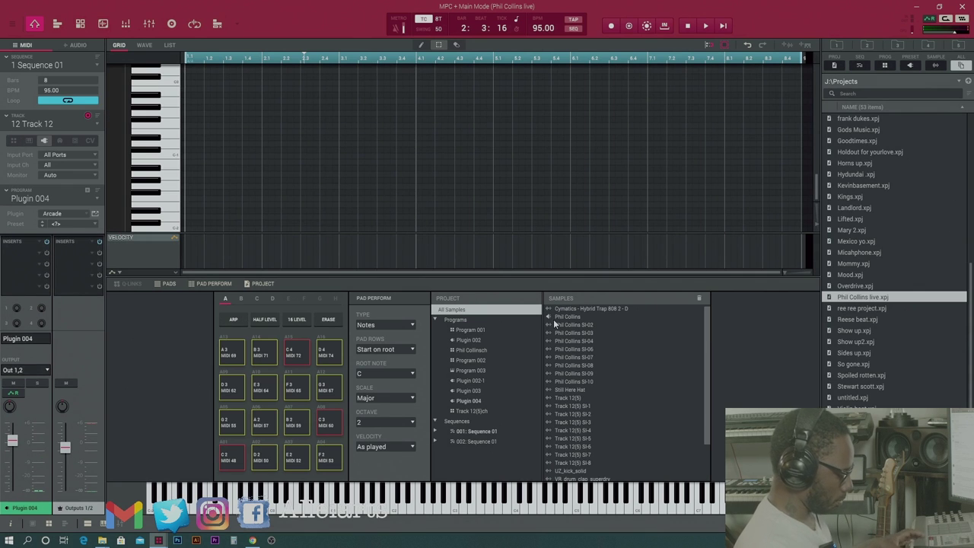
# - Open the Arcade plugin on Track 12 and browse the sampler kits of the Feedback line
pyautogui.click(95, 216)
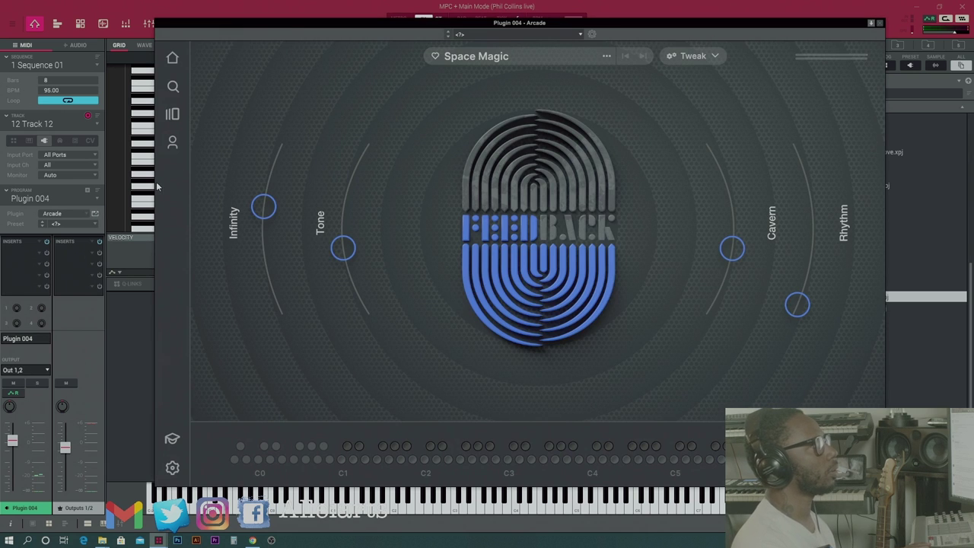
pyautogui.click(172, 114)
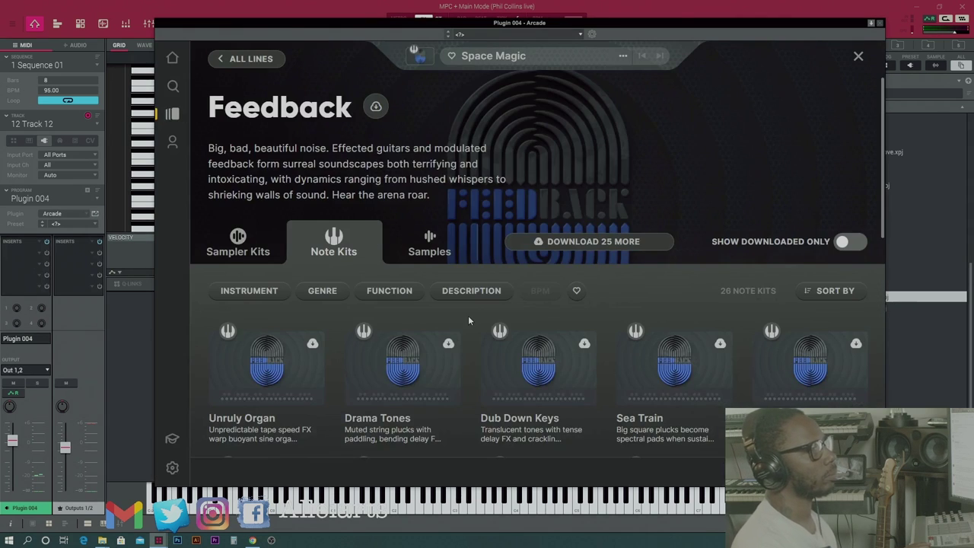
pyautogui.click(240, 251)
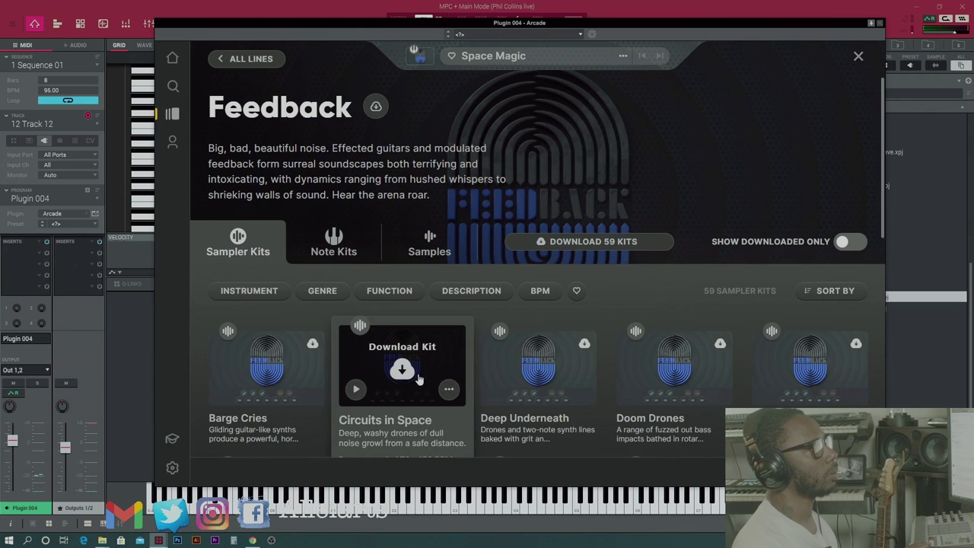
pyautogui.scroll(-5, 652, 427)
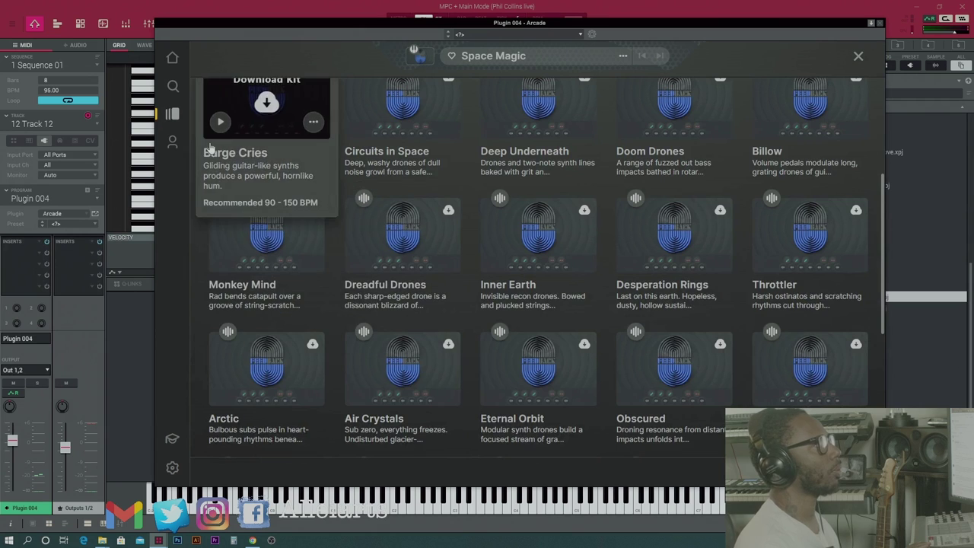
# - Load the Bottle Service sampler kit from the Drip line and set Arcade's session key to D minor
pyautogui.click(173, 116)
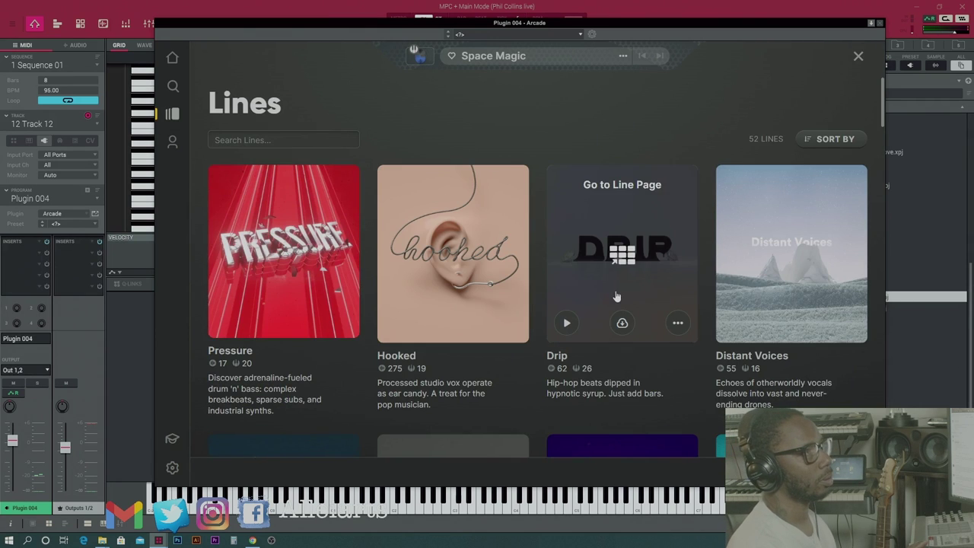
pyautogui.click(627, 262)
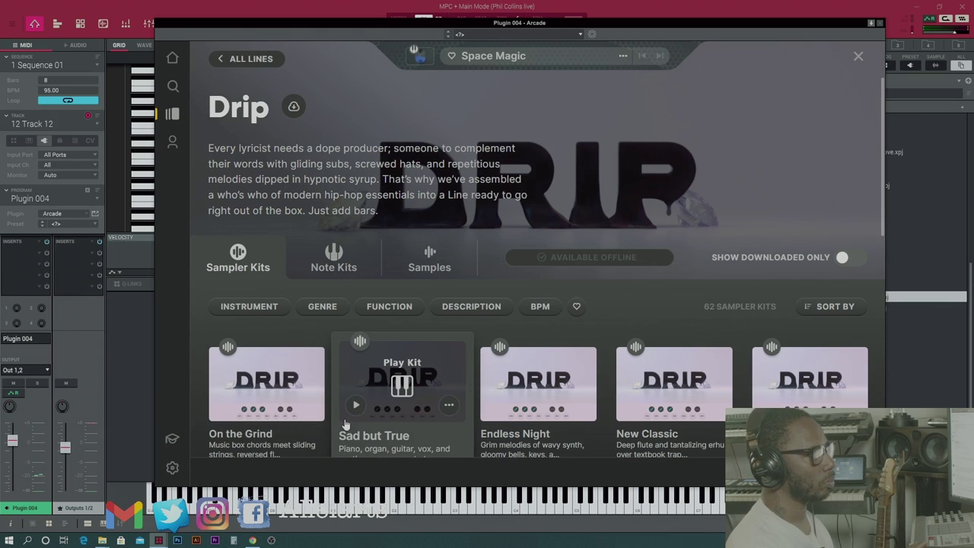
pyautogui.scroll(-5, 457, 343)
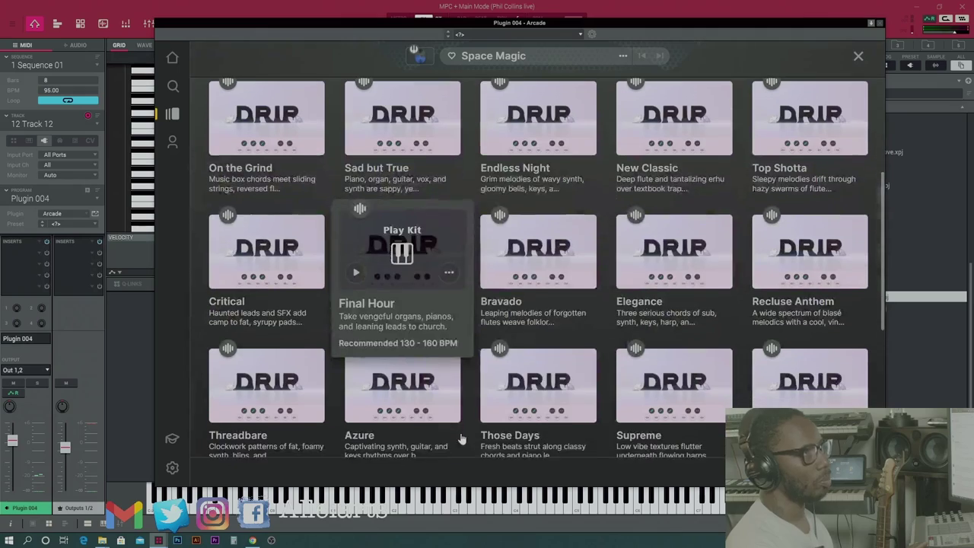
pyautogui.scroll(-5, 694, 275)
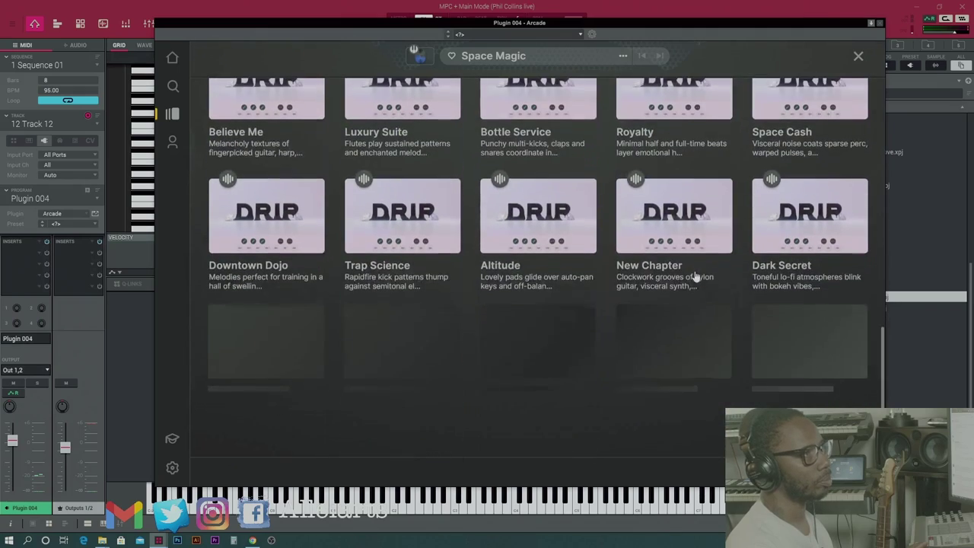
pyautogui.scroll(4, 689, 274)
pyautogui.scroll(-1, 683, 267)
pyautogui.scroll(-1, 683, 268)
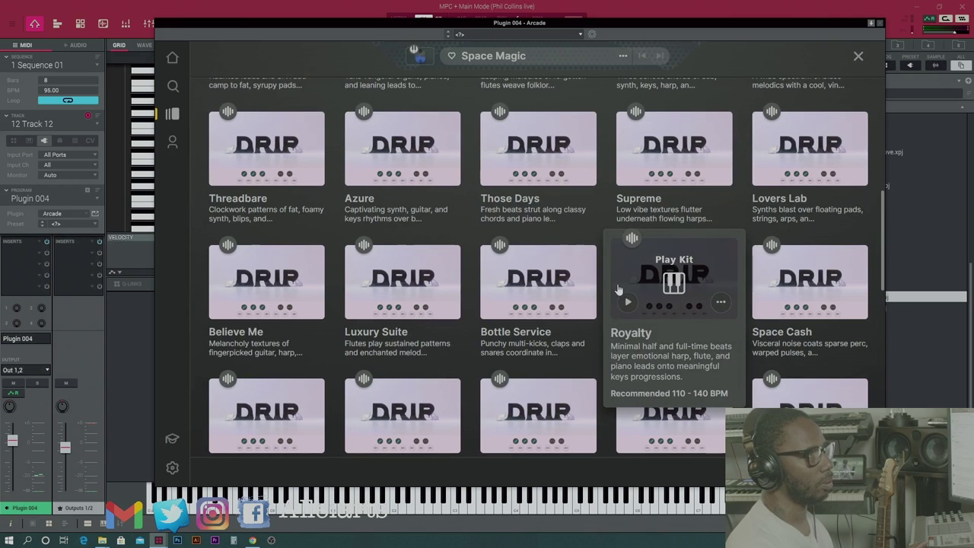
pyautogui.click(538, 284)
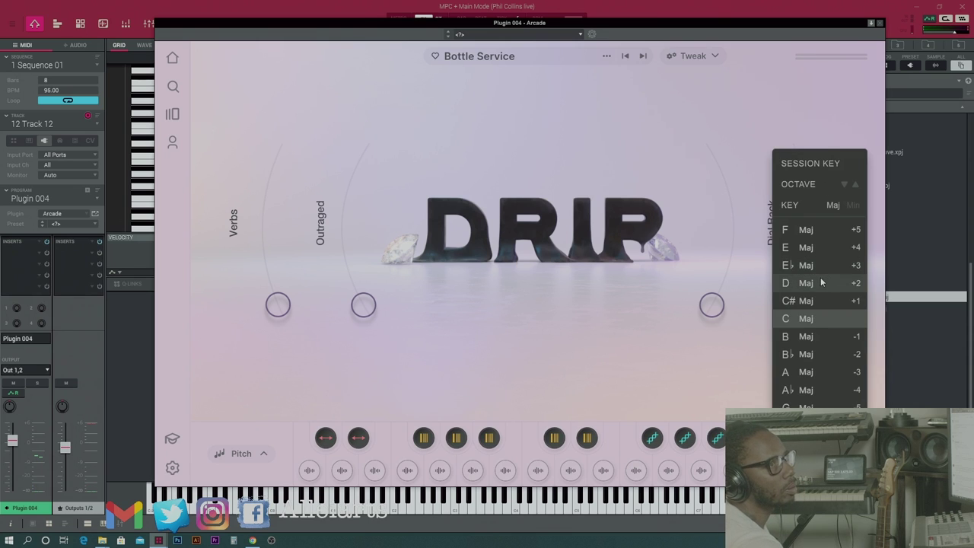
pyautogui.click(857, 206)
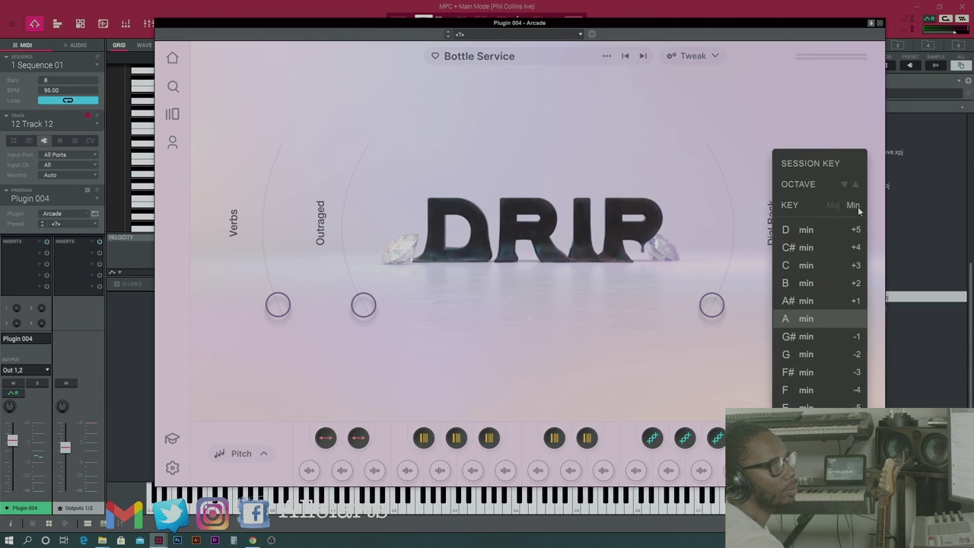
pyautogui.click(814, 227)
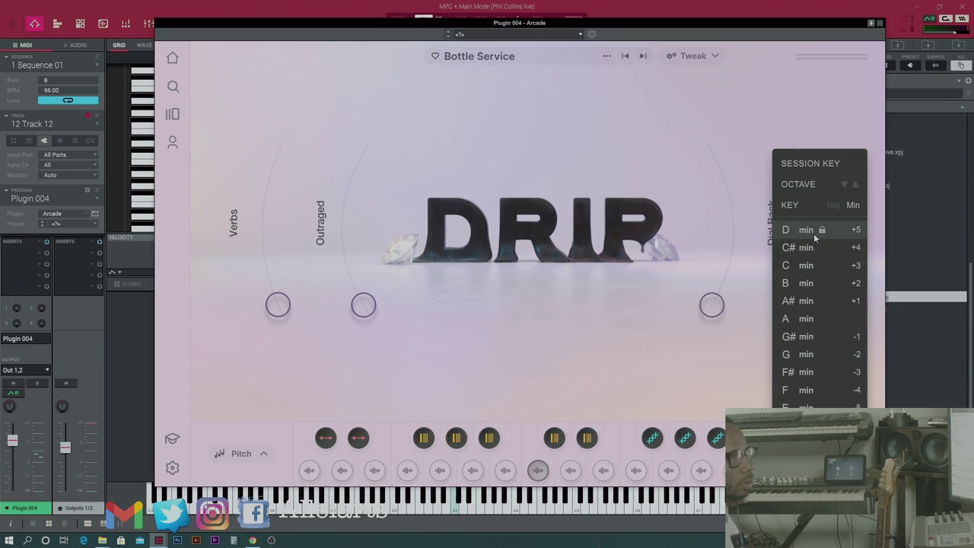
# - Replace the kit with Sad but True from the Drip line and audition its samples
pyautogui.click(207, 115)
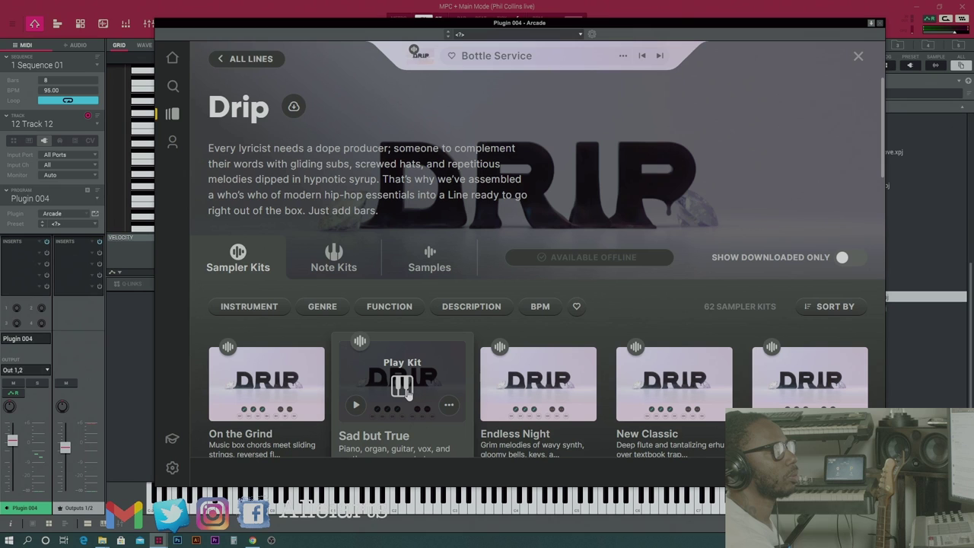
pyautogui.click(403, 388)
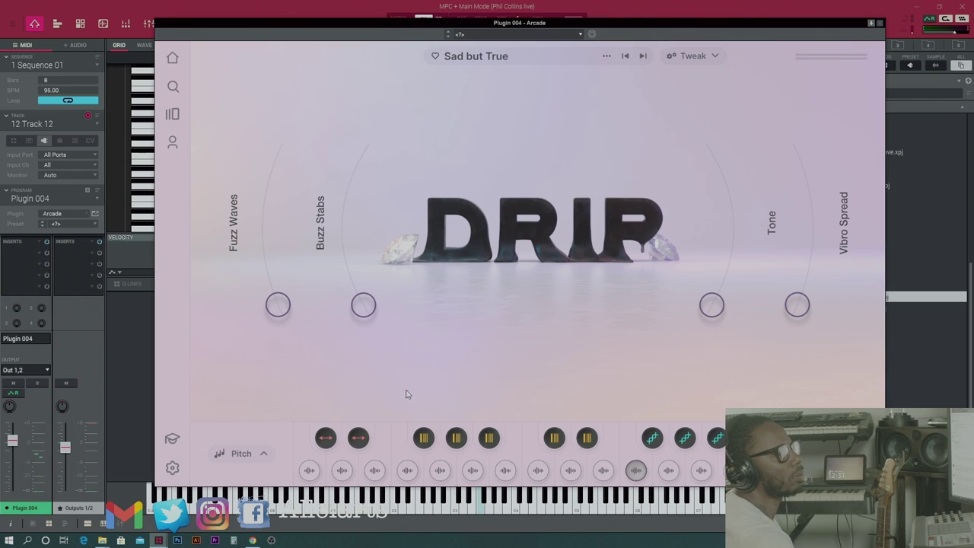
pyautogui.moveTo(641, 475)
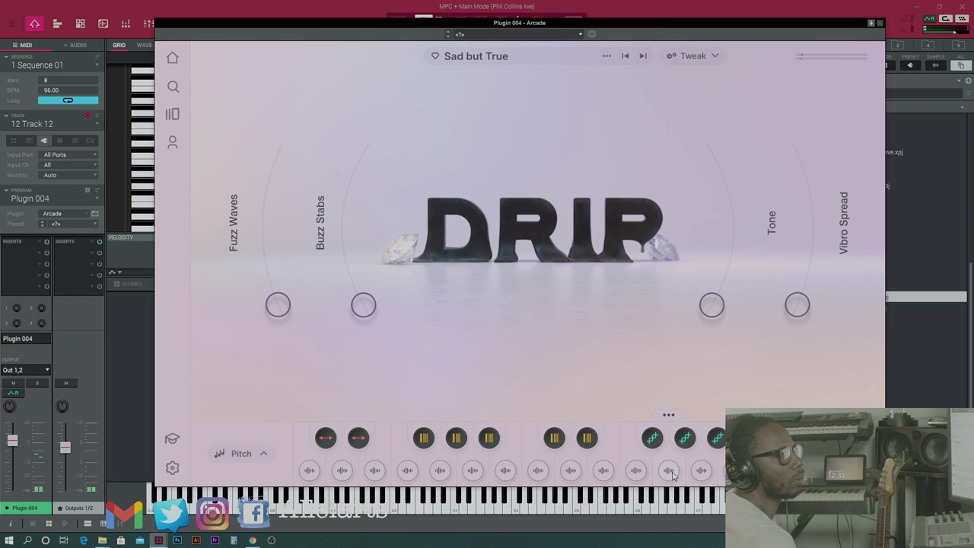
pyautogui.click(670, 475)
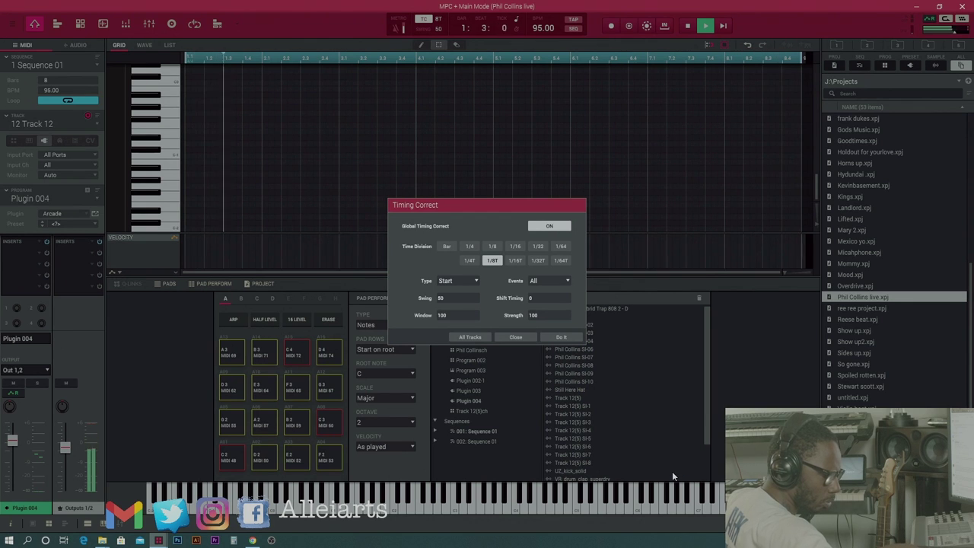
# - Set the timing correction division to 1/16 and play the sequence to try the Sad but True kit against the beat
pyautogui.press('Right')
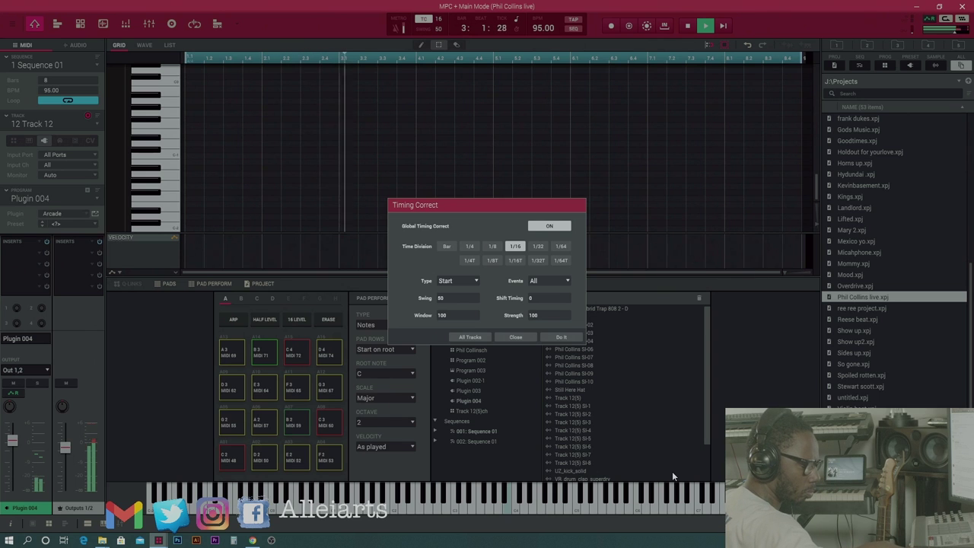
pyautogui.press('Escape')
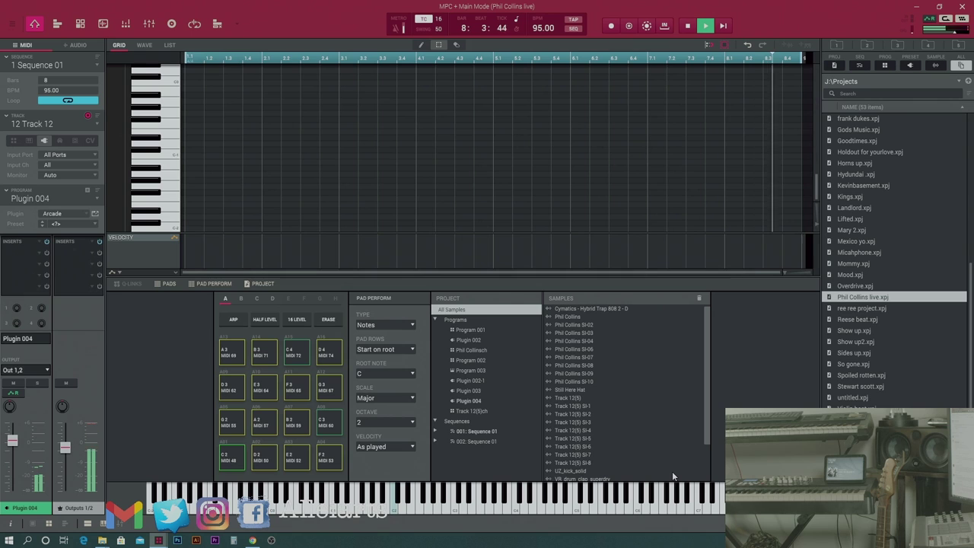
pyautogui.press('space')
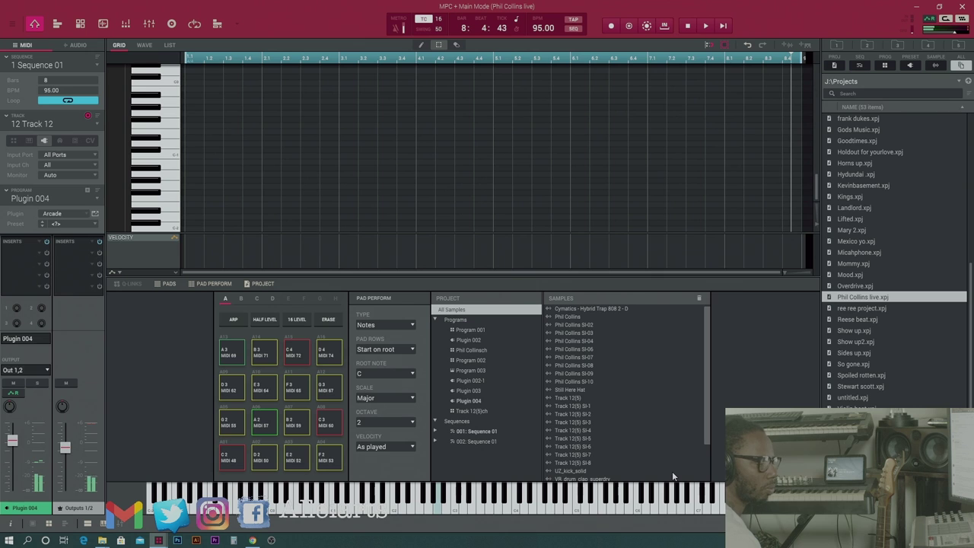
pyautogui.press('space')
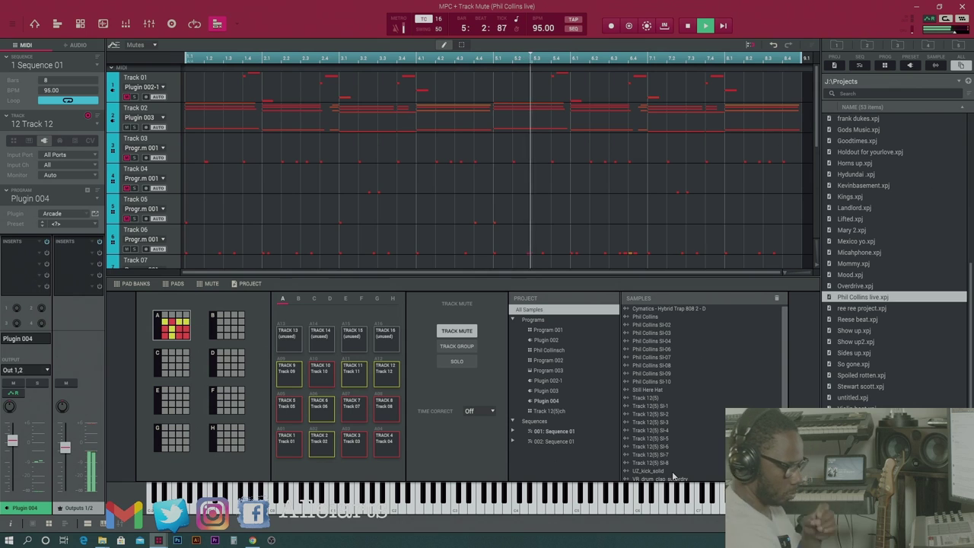
pyautogui.press('space')
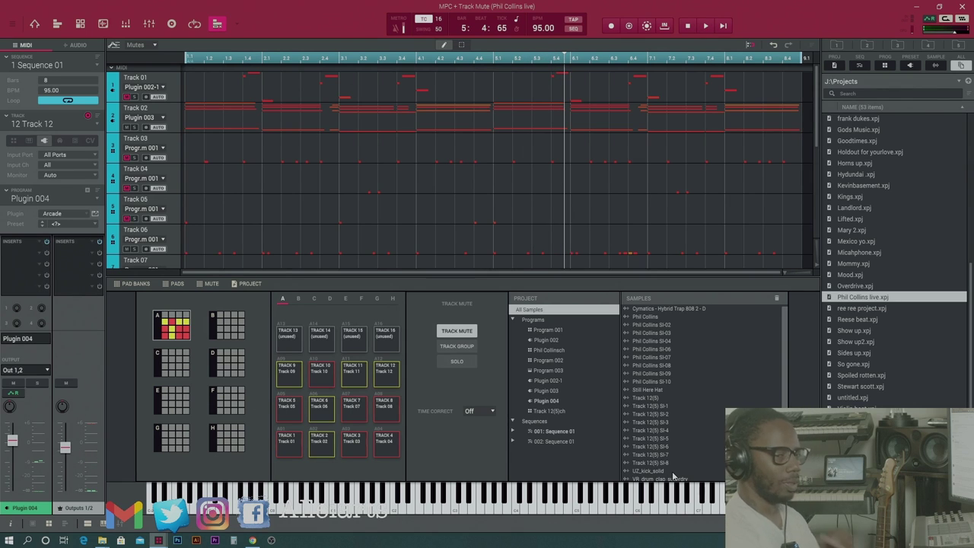